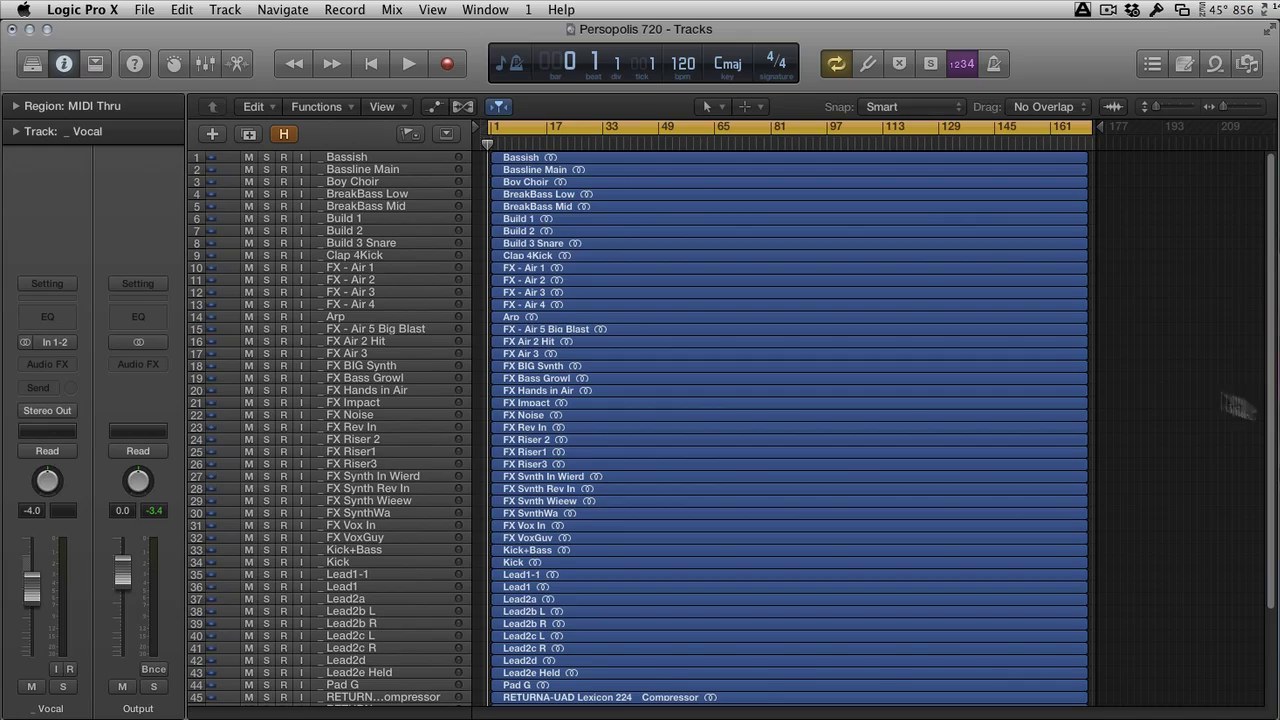
Examine the fader and peak levels of all channels in the mixer, from Bassish through to Output and Master, and close the mixer
left_click(205, 63)
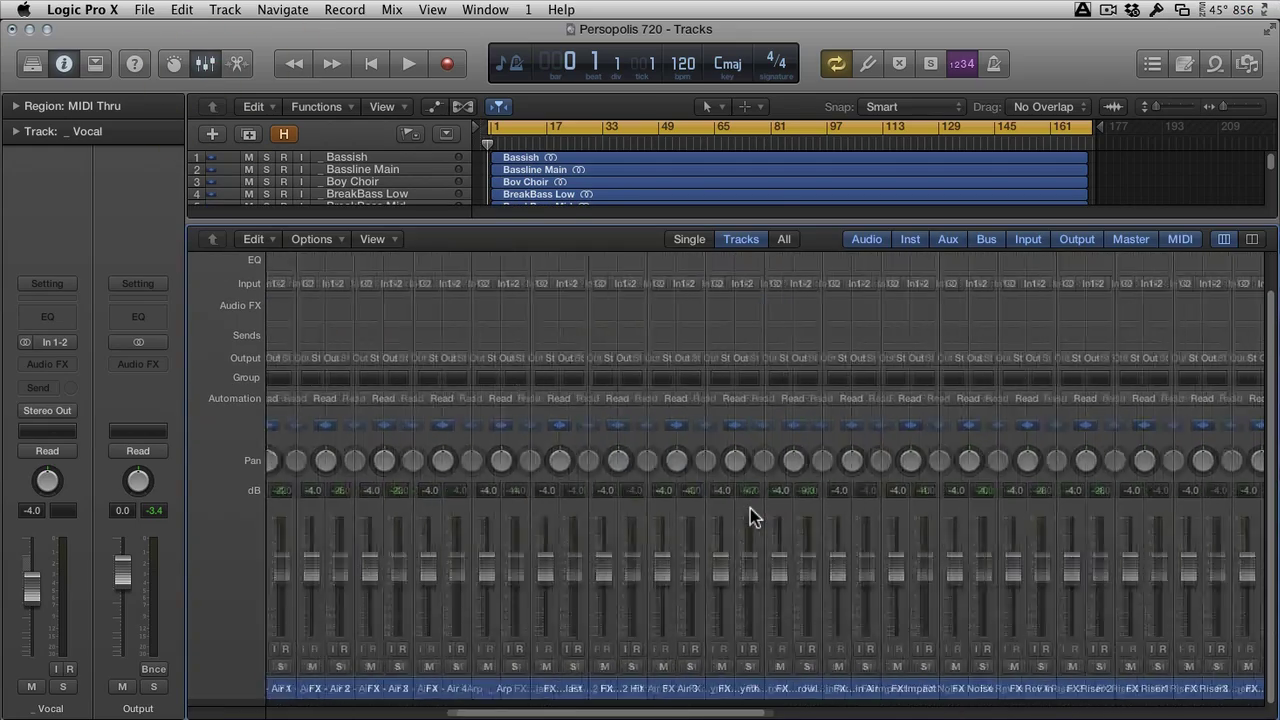
scroll(750, 508, "right", 10)
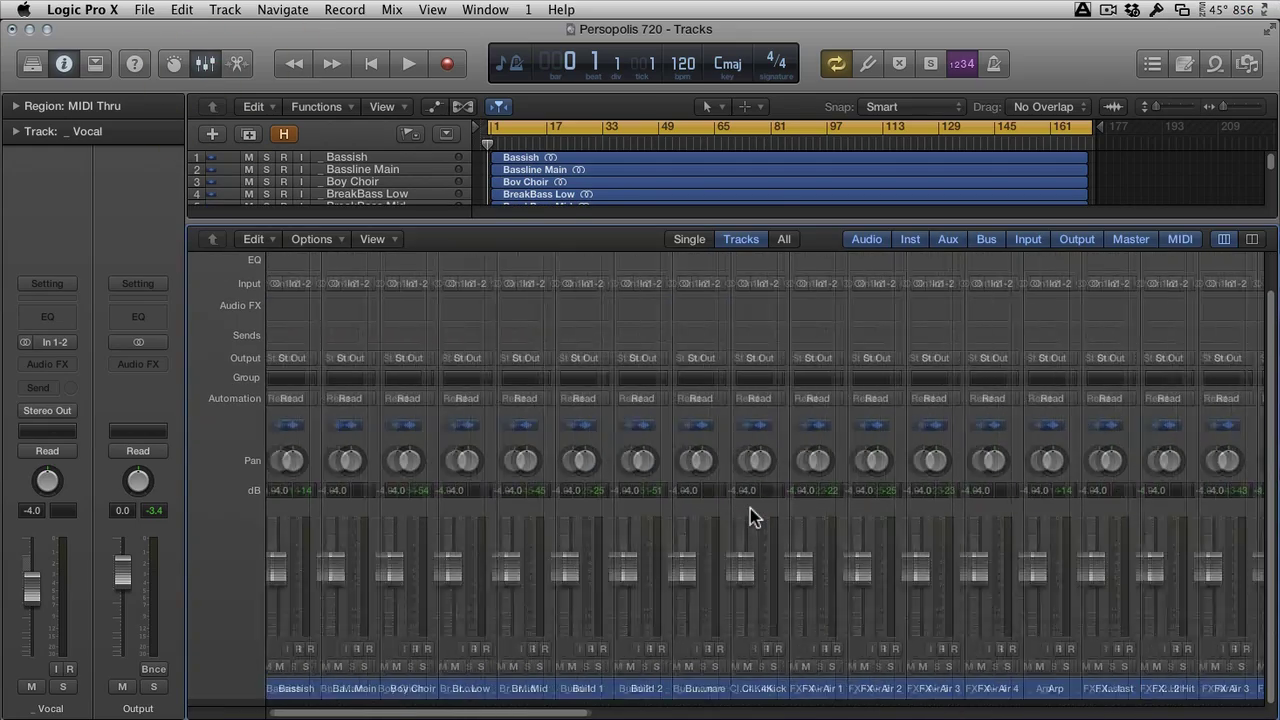
scroll(762, 516, "right", 5)
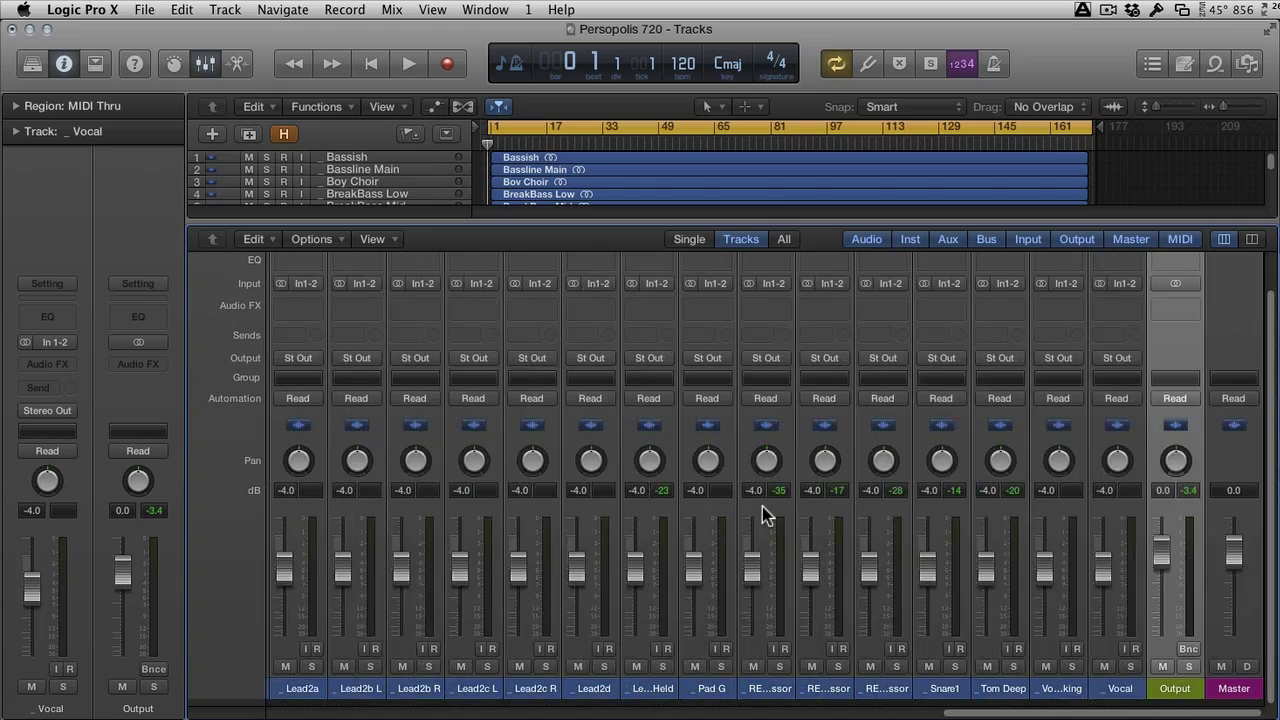
scroll(762, 516, "left", 15)
scroll(762, 516, "right", 10)
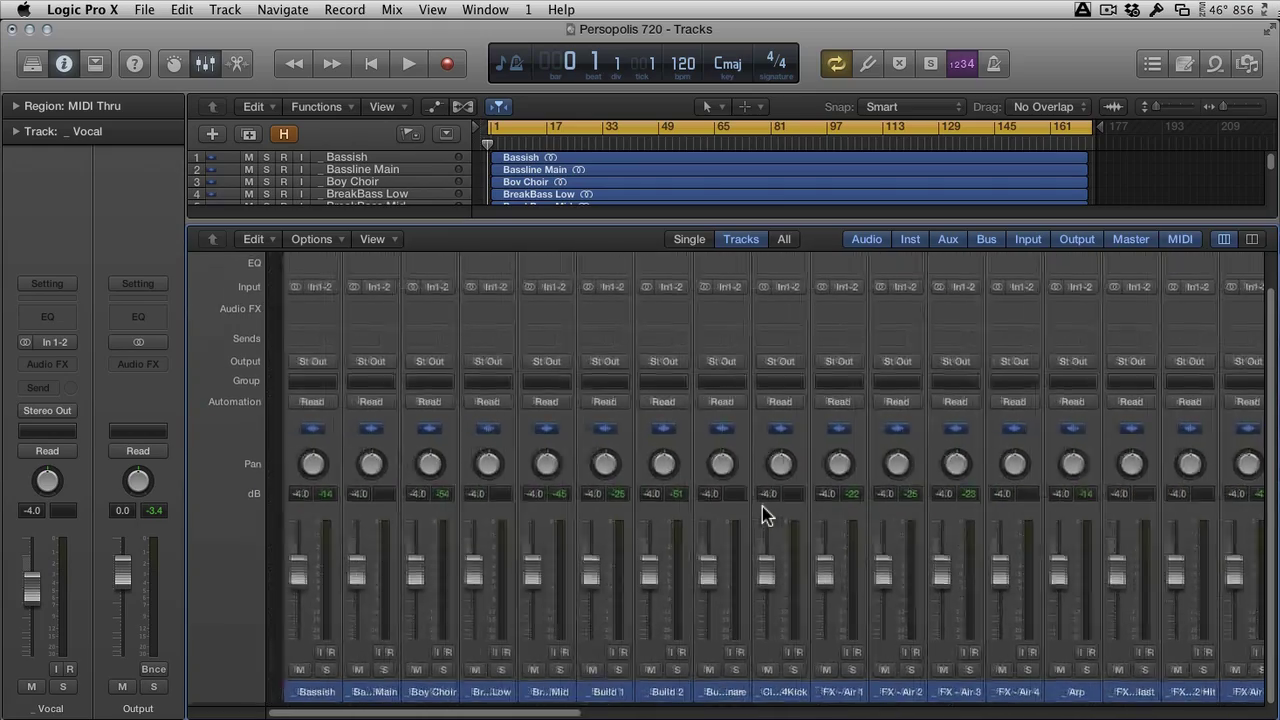
scroll(762, 516, "right", 5)
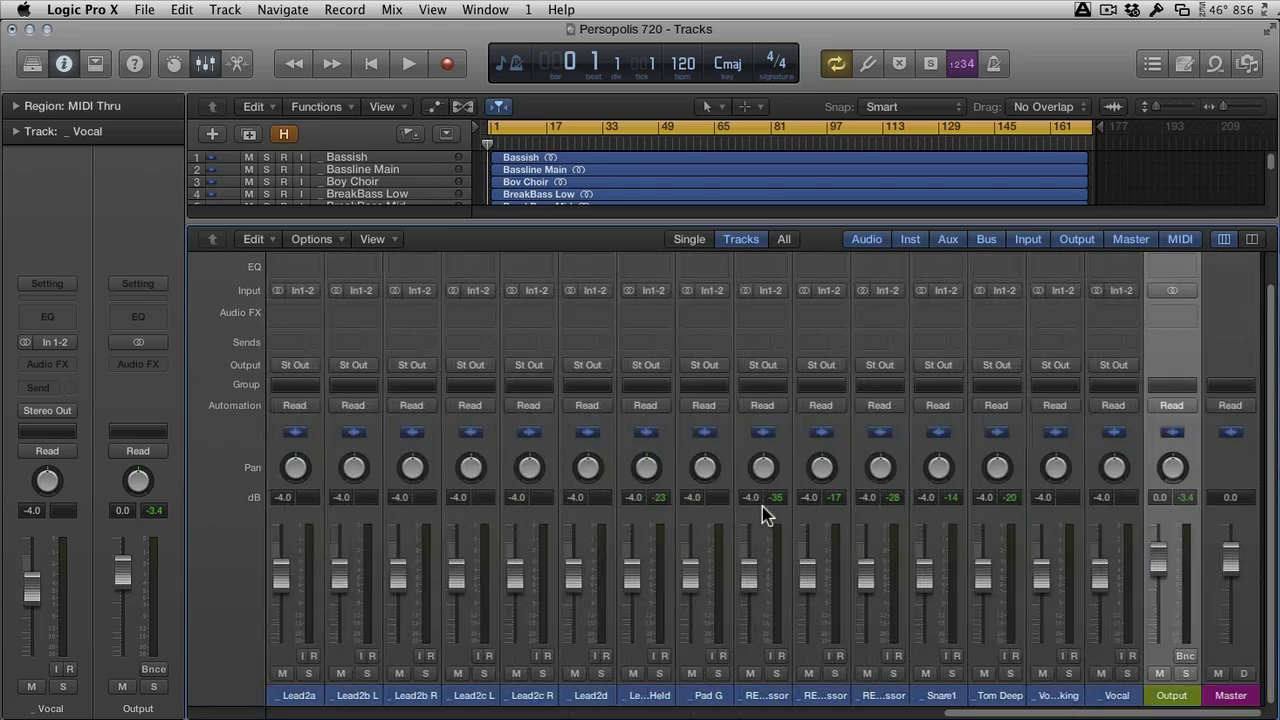
scroll(762, 516, "left", 15)
scroll(762, 507, "left", 10)
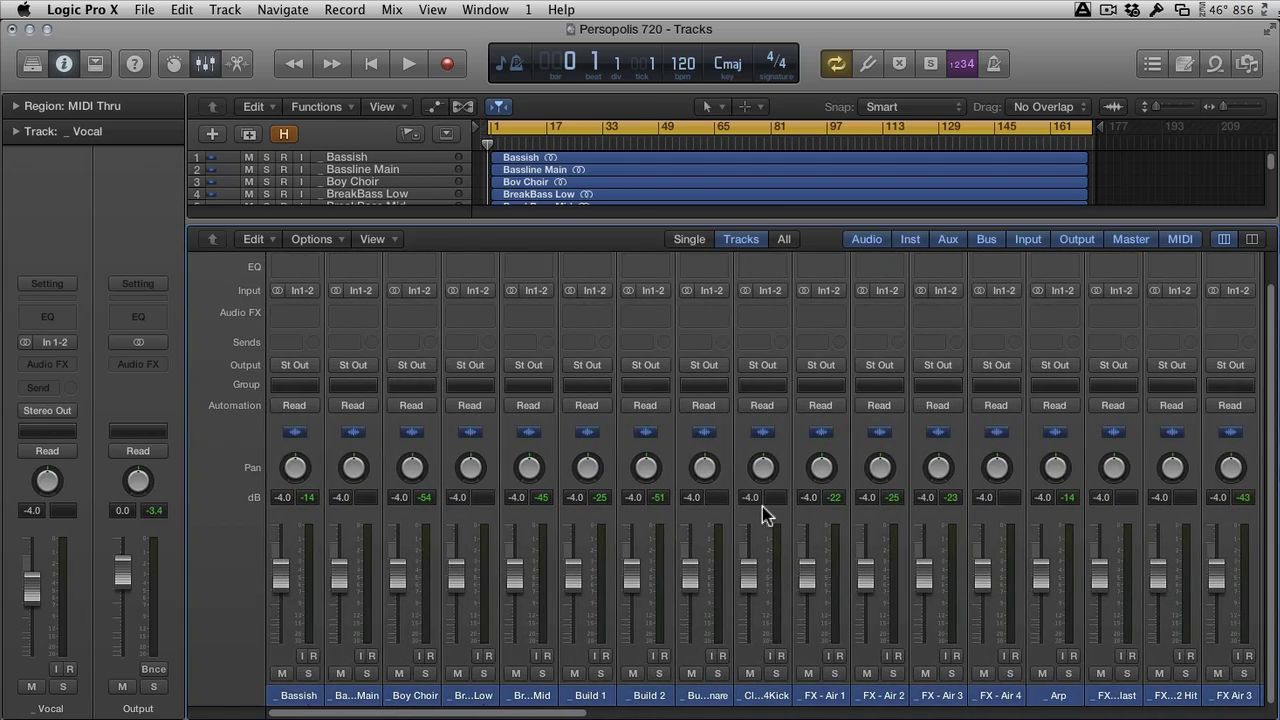
scroll(762, 506, "right", 10)
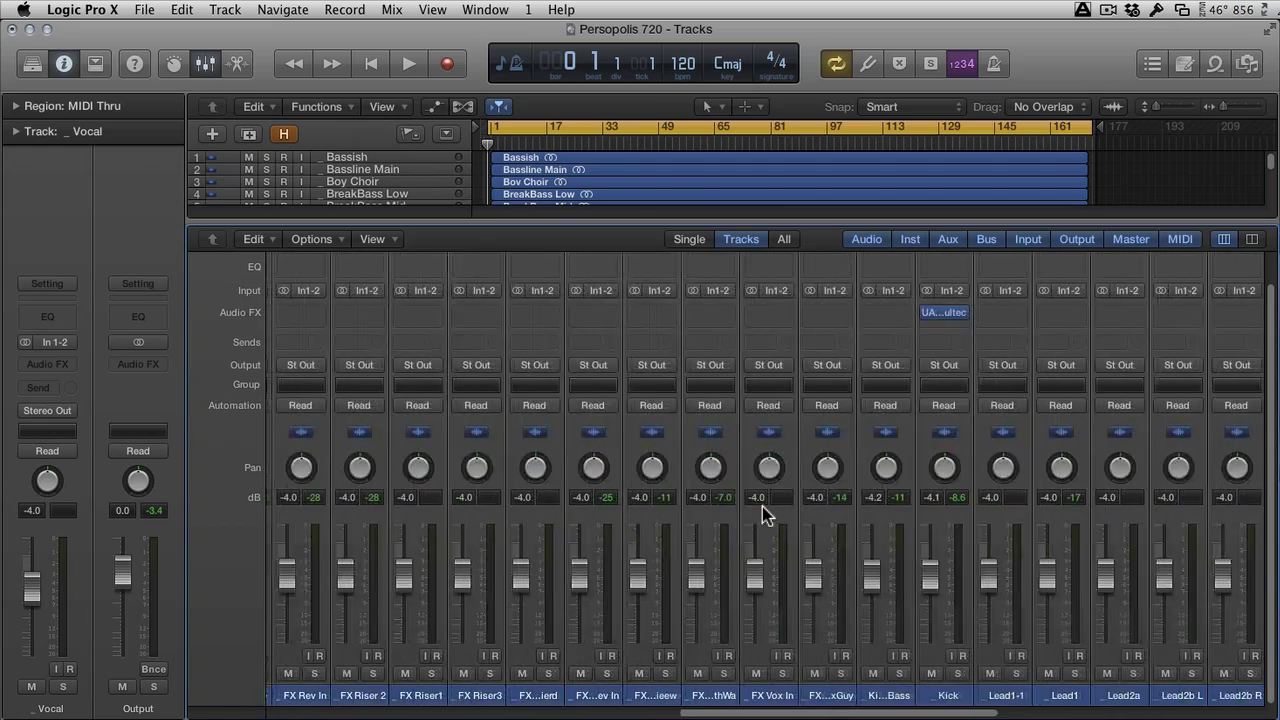
scroll(762, 506, "right", 5)
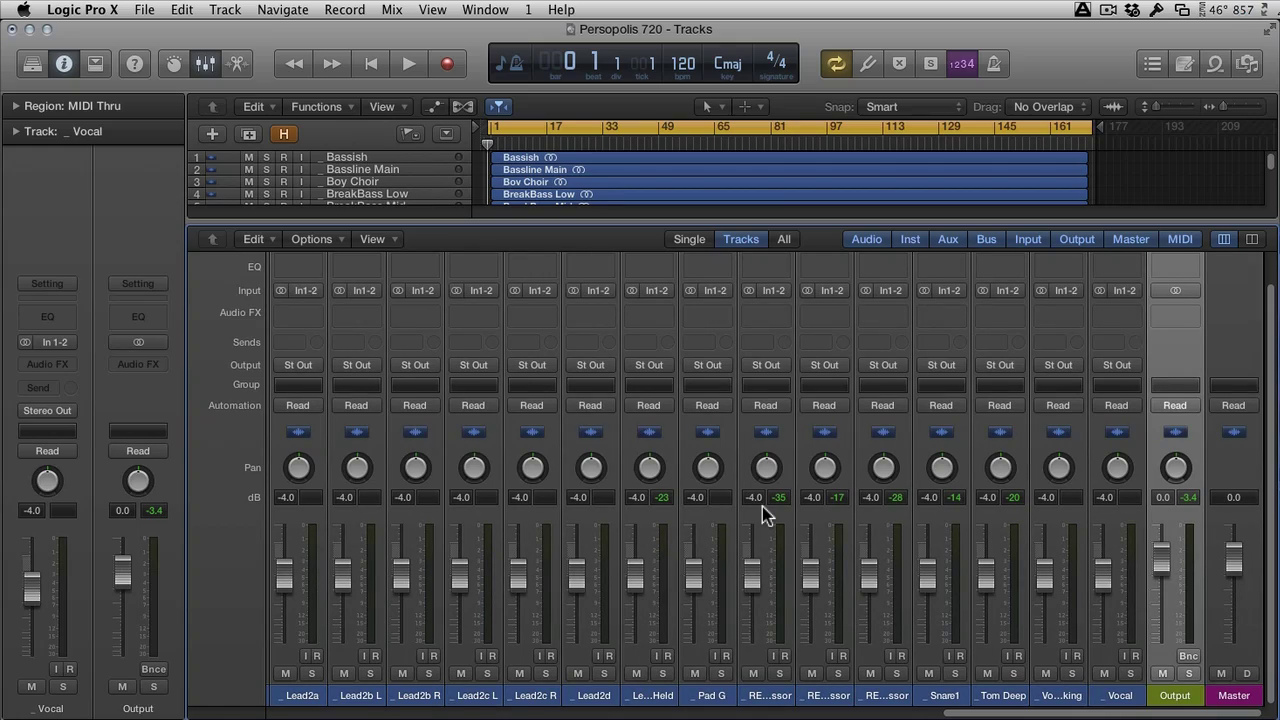
scroll(762, 506, "left", 15)
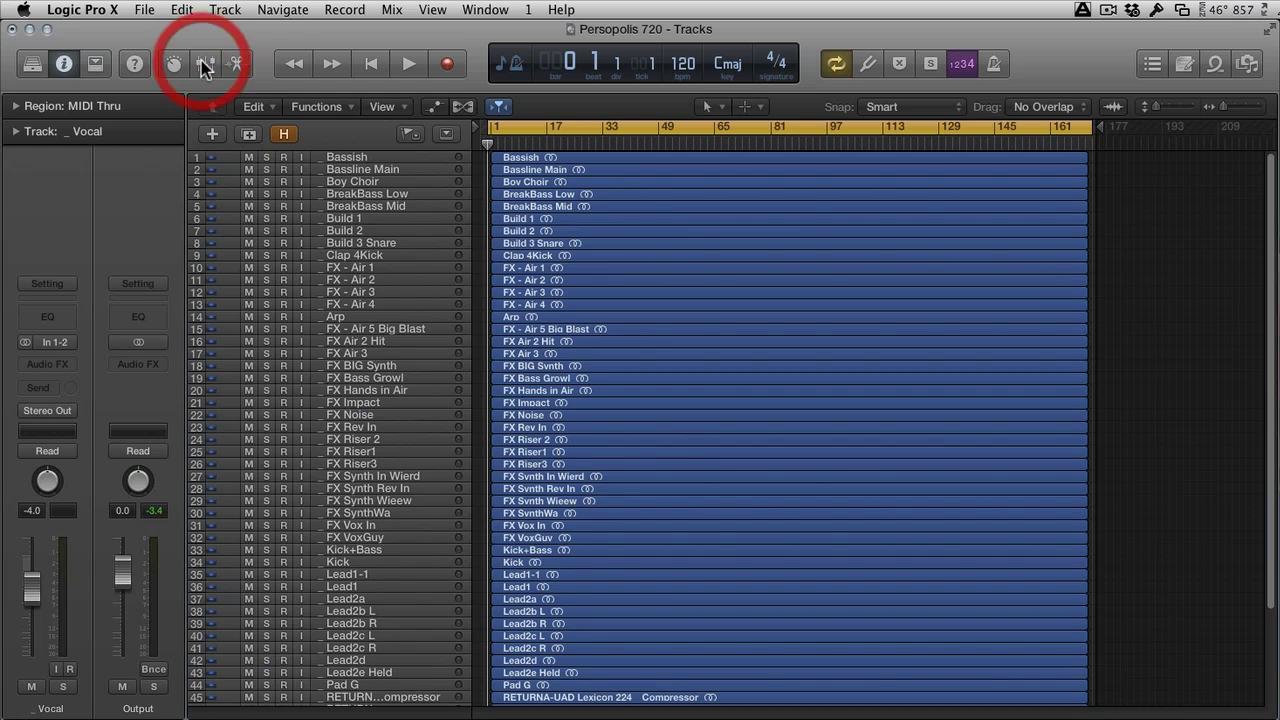
key("x")
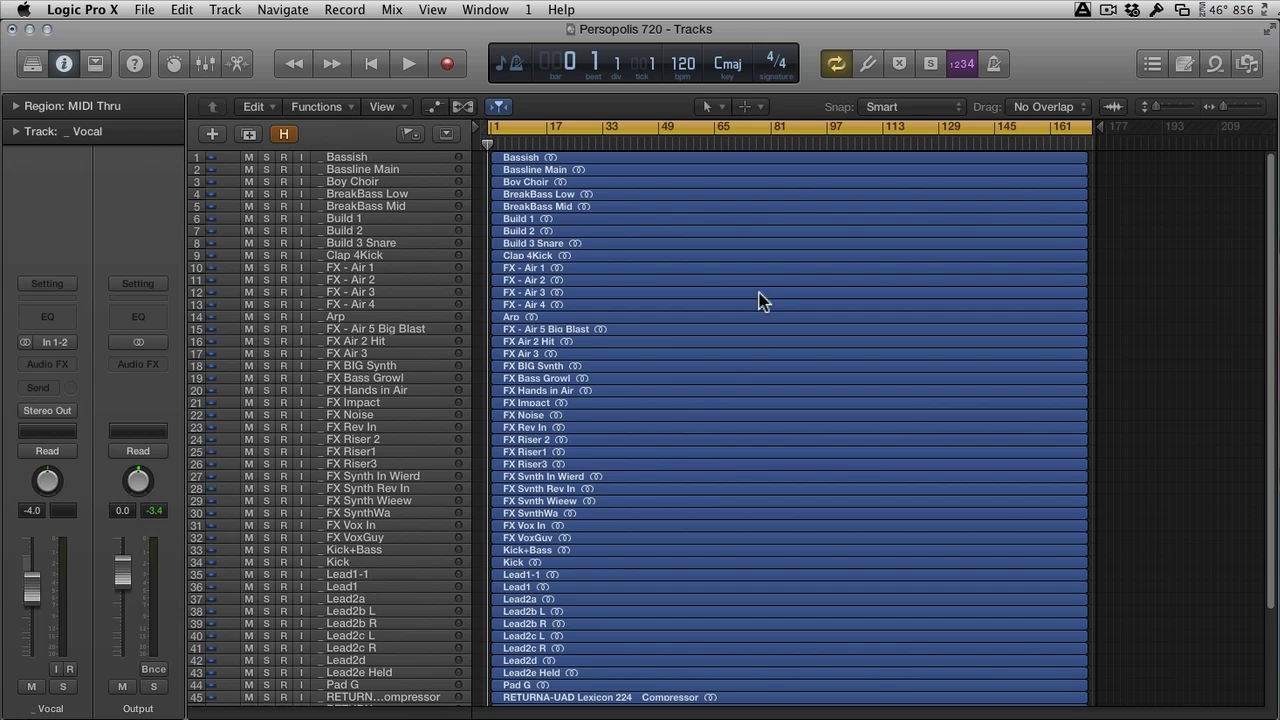
Play the song from its beginning, jump to around bar 33 while it runs, and stop playback
double_click(597, 140)
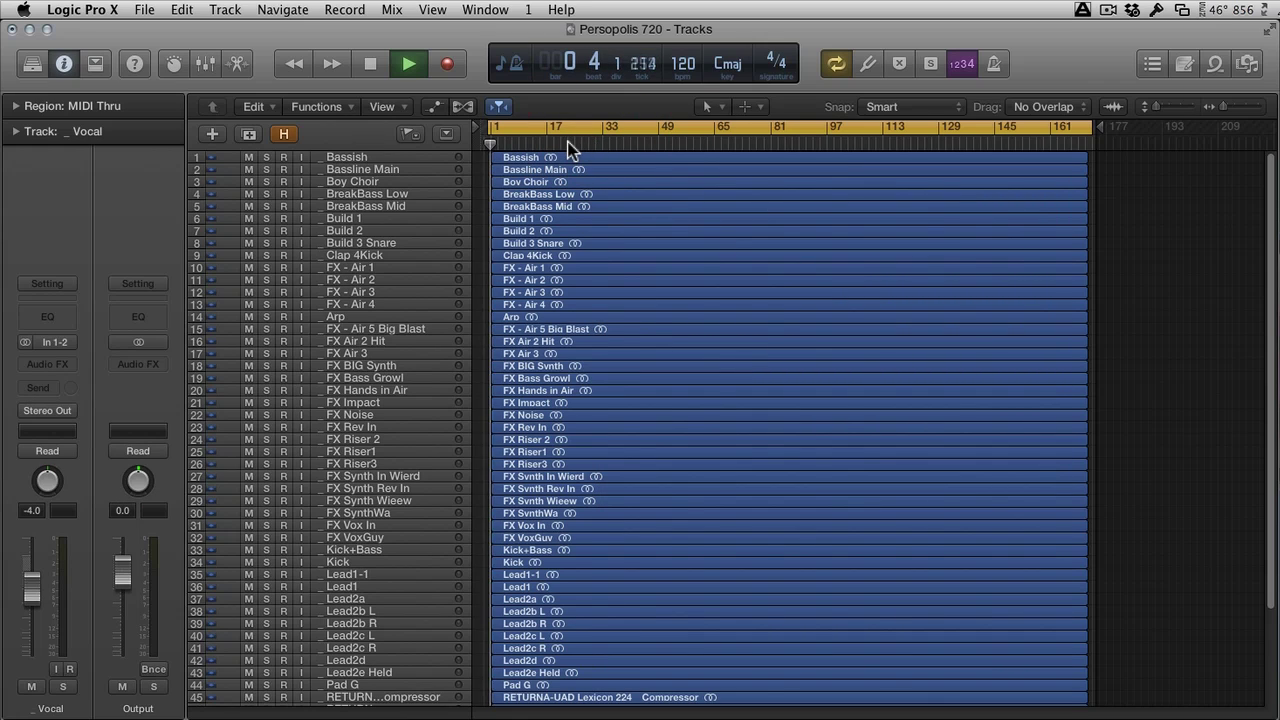
left_click(568, 147)
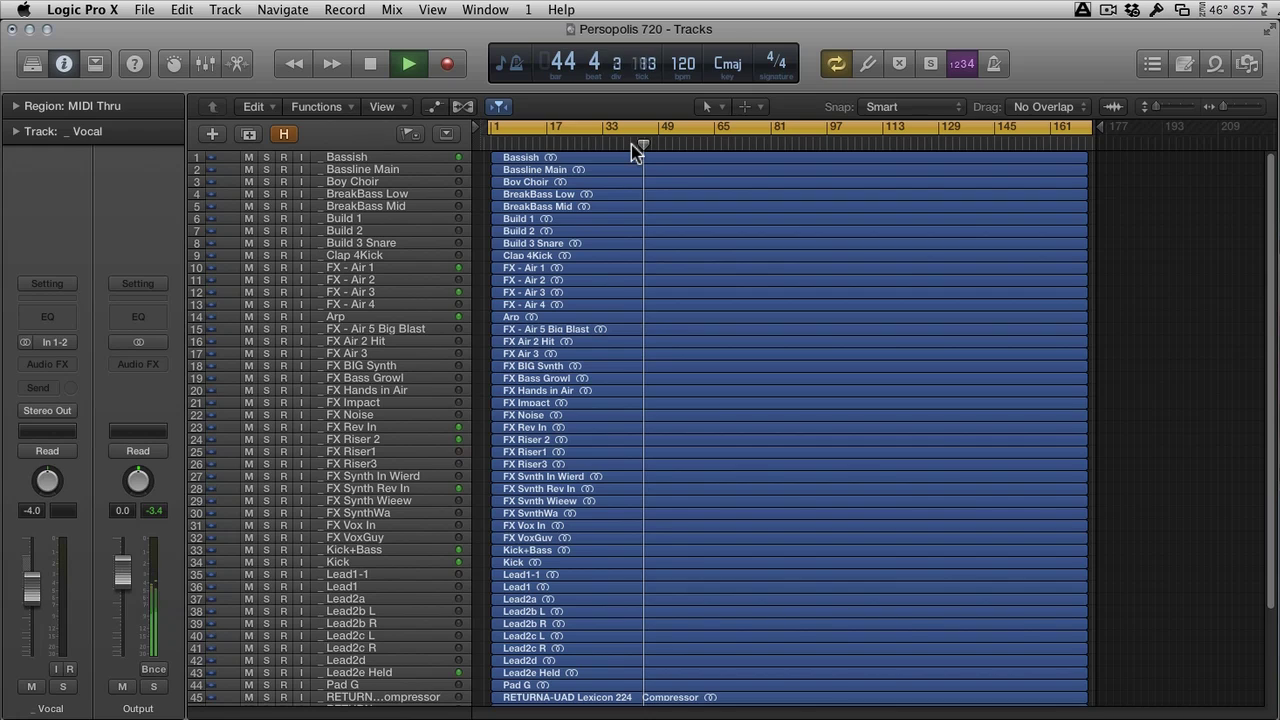
left_click(608, 146)
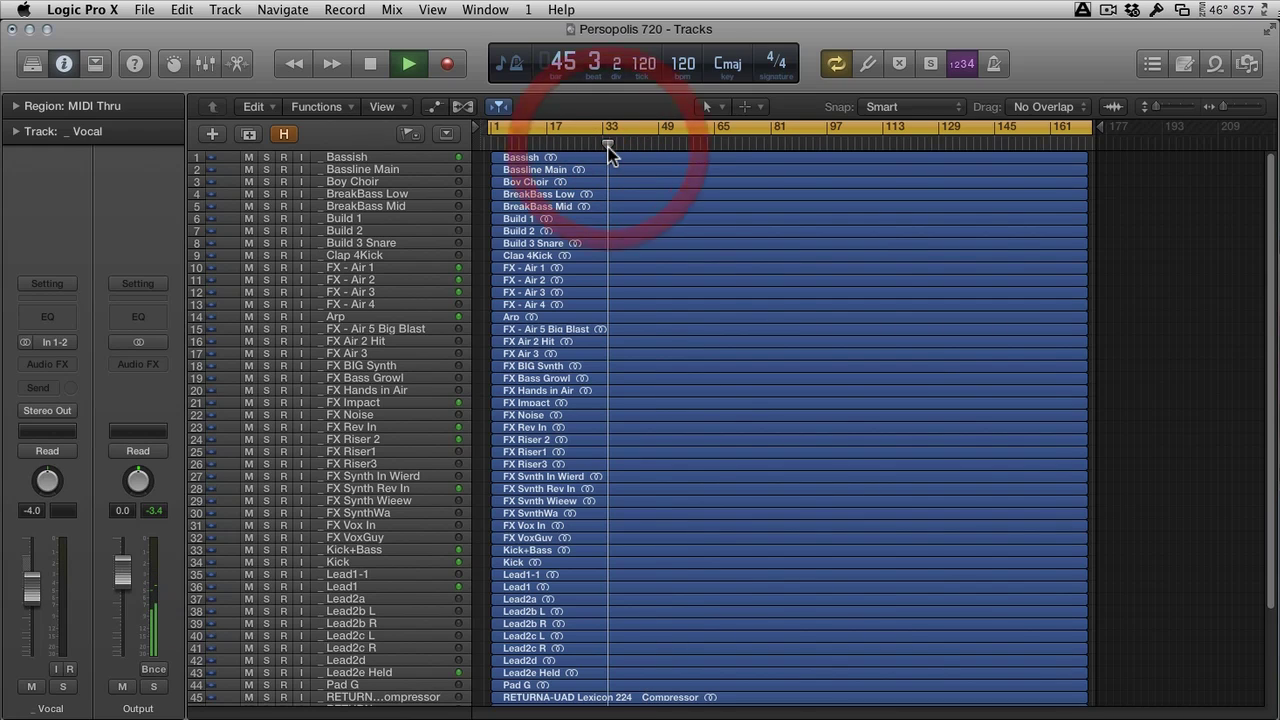
key("space")
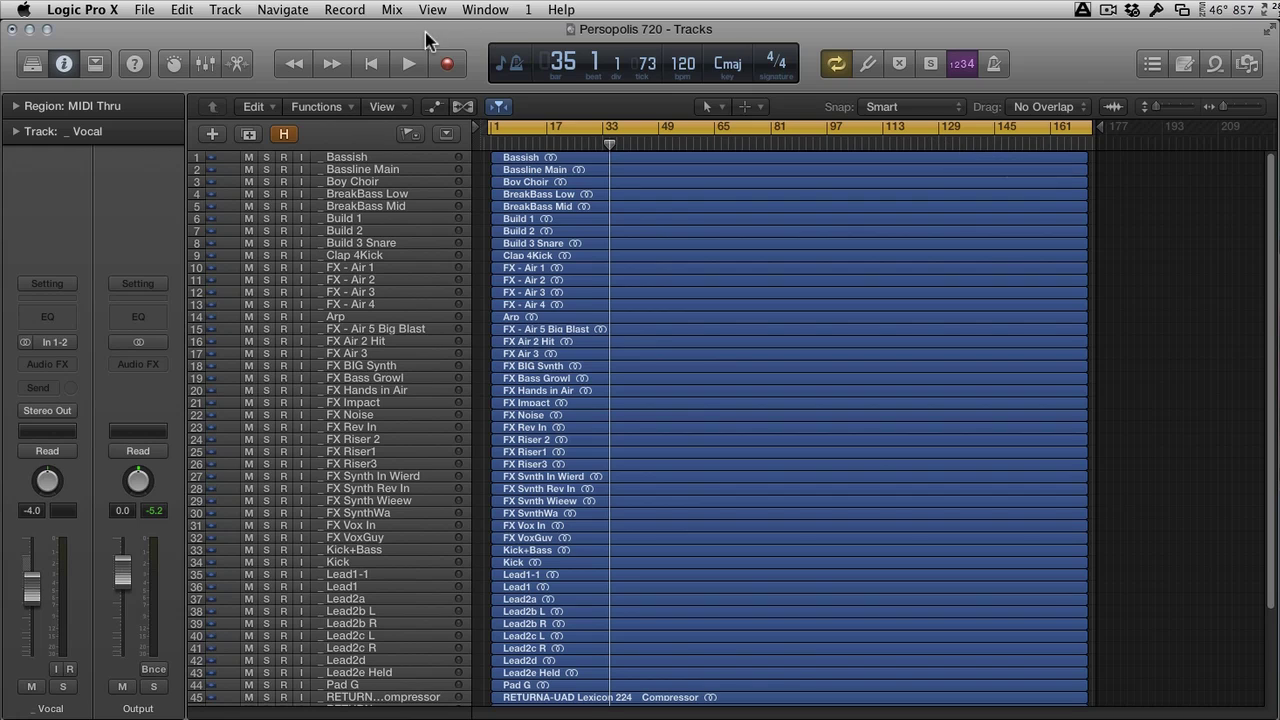
Set the bounce options to 24 Bit resolution, Dithering None and Normalize Off, and leave the dialog without bouncing
key("super+b")
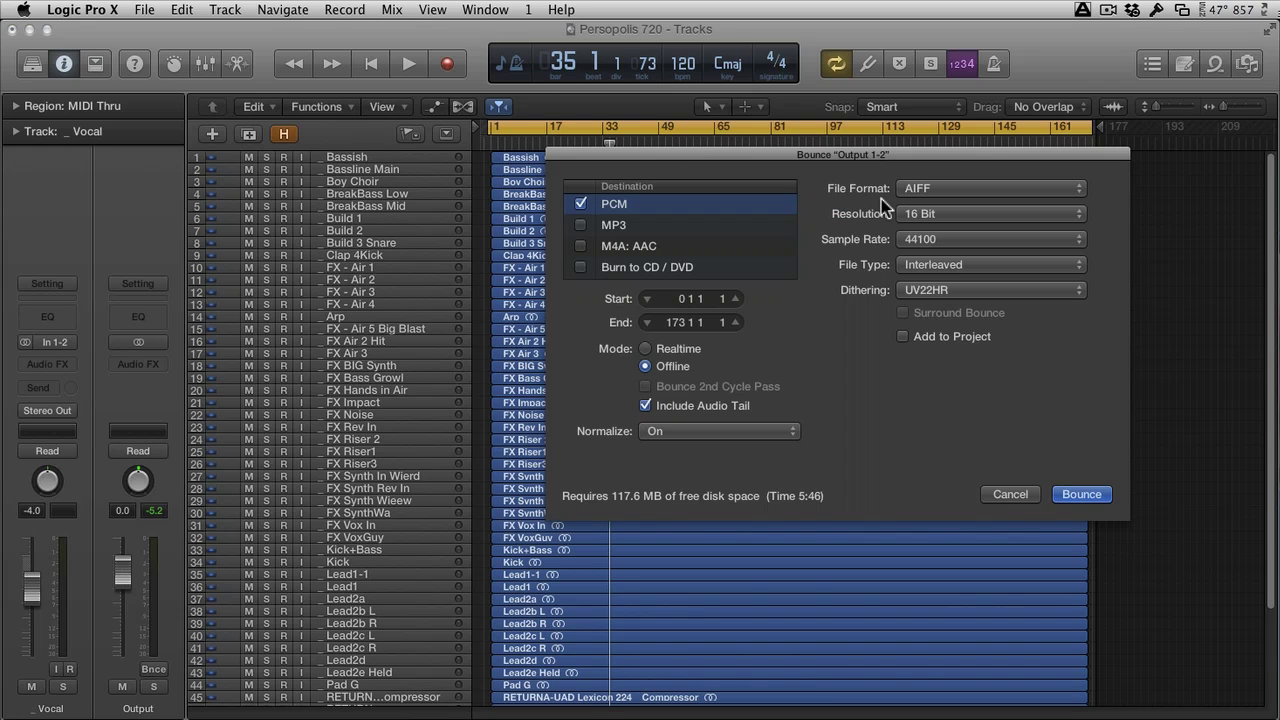
left_click(921, 218)
left_click(941, 229)
left_click(683, 431)
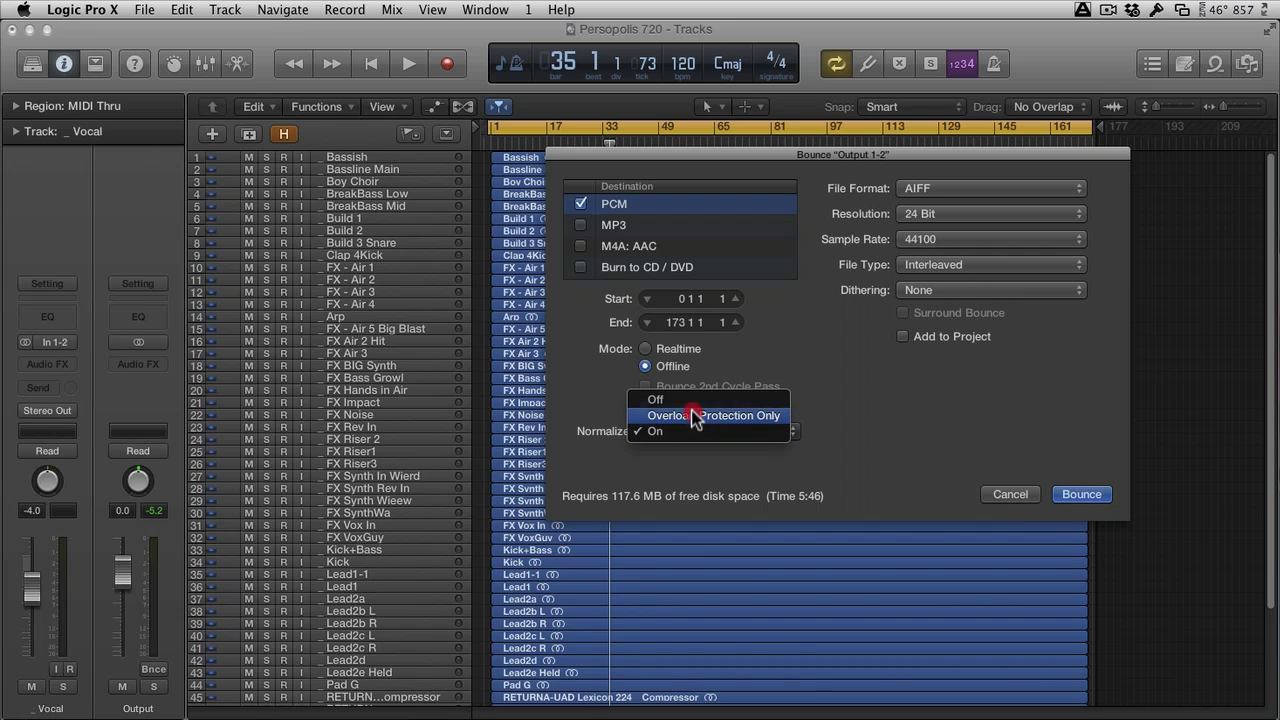
left_click(693, 396)
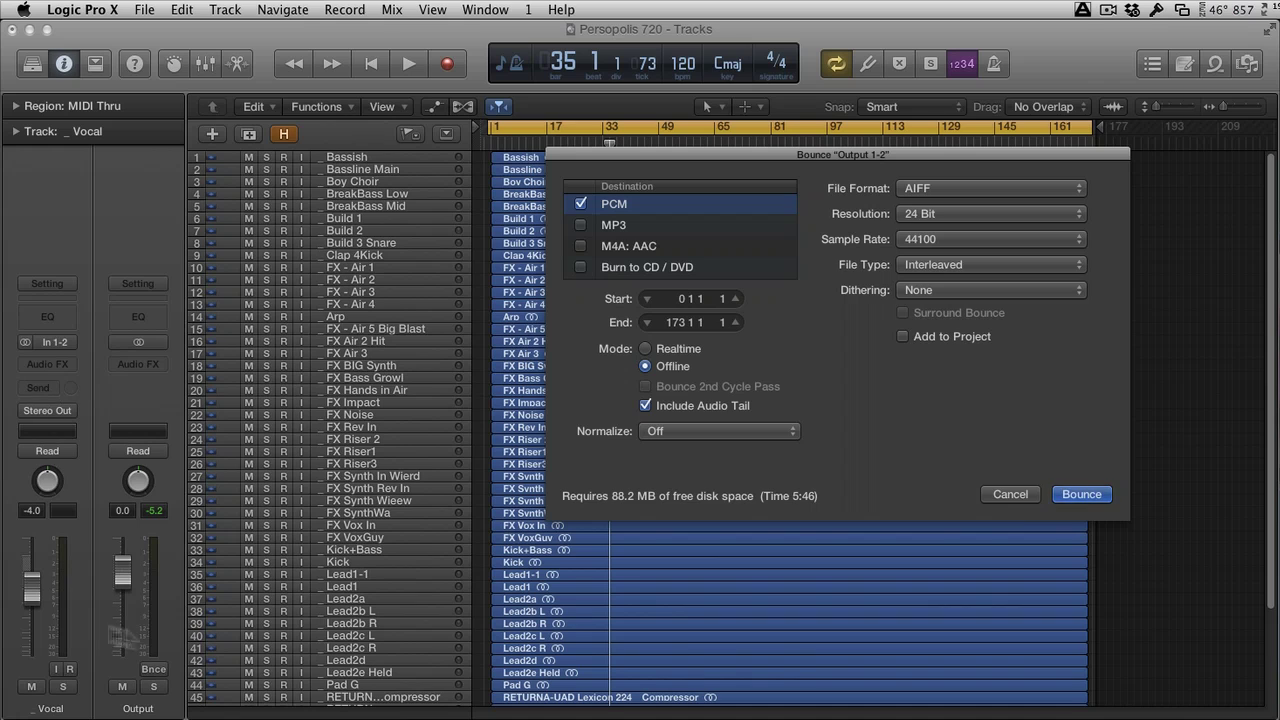
left_click(1062, 494)
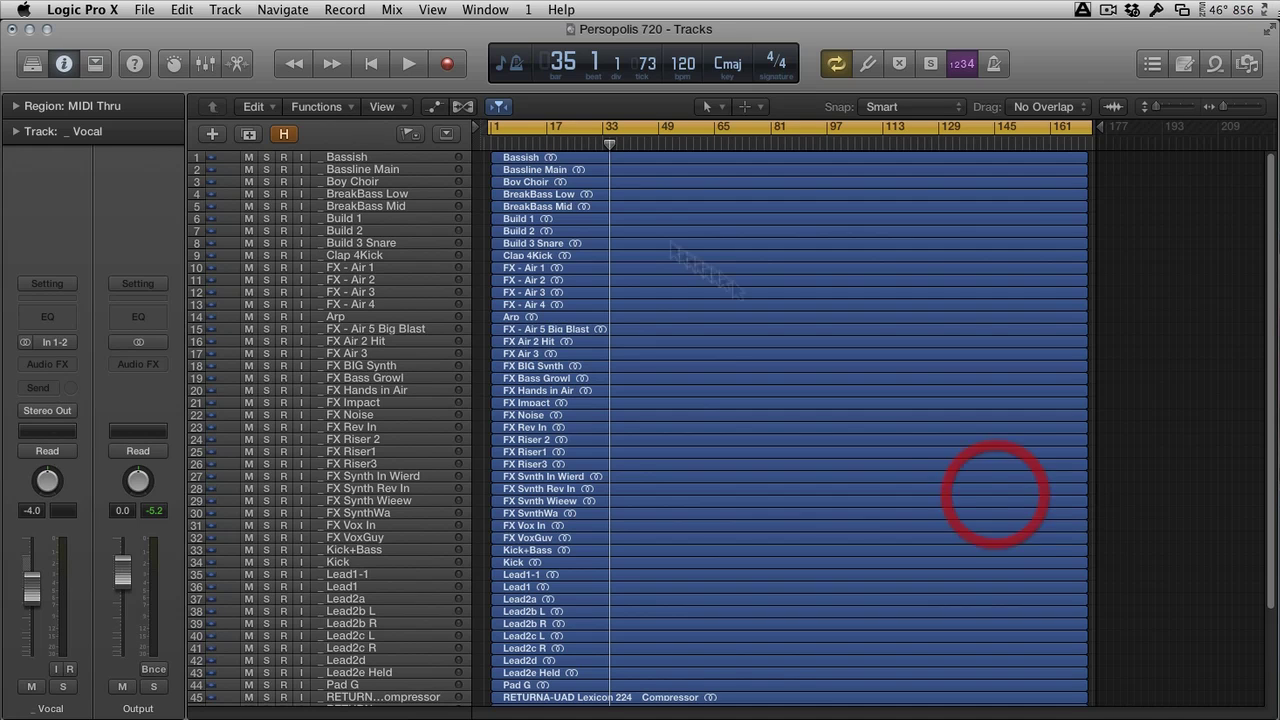
Play from around bar 33 and from the busy section near bar 105 to check the Output channel's peak level, and stop
left_click(604, 136)
key("space")
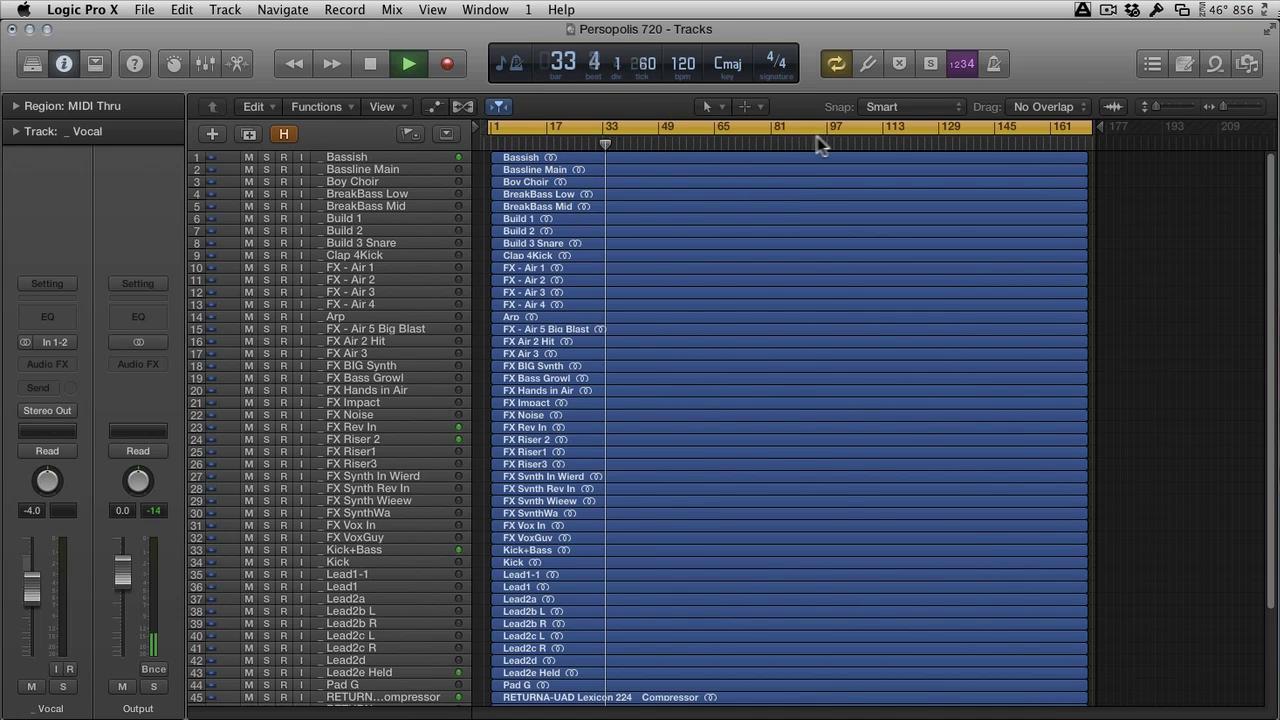
left_click(854, 140)
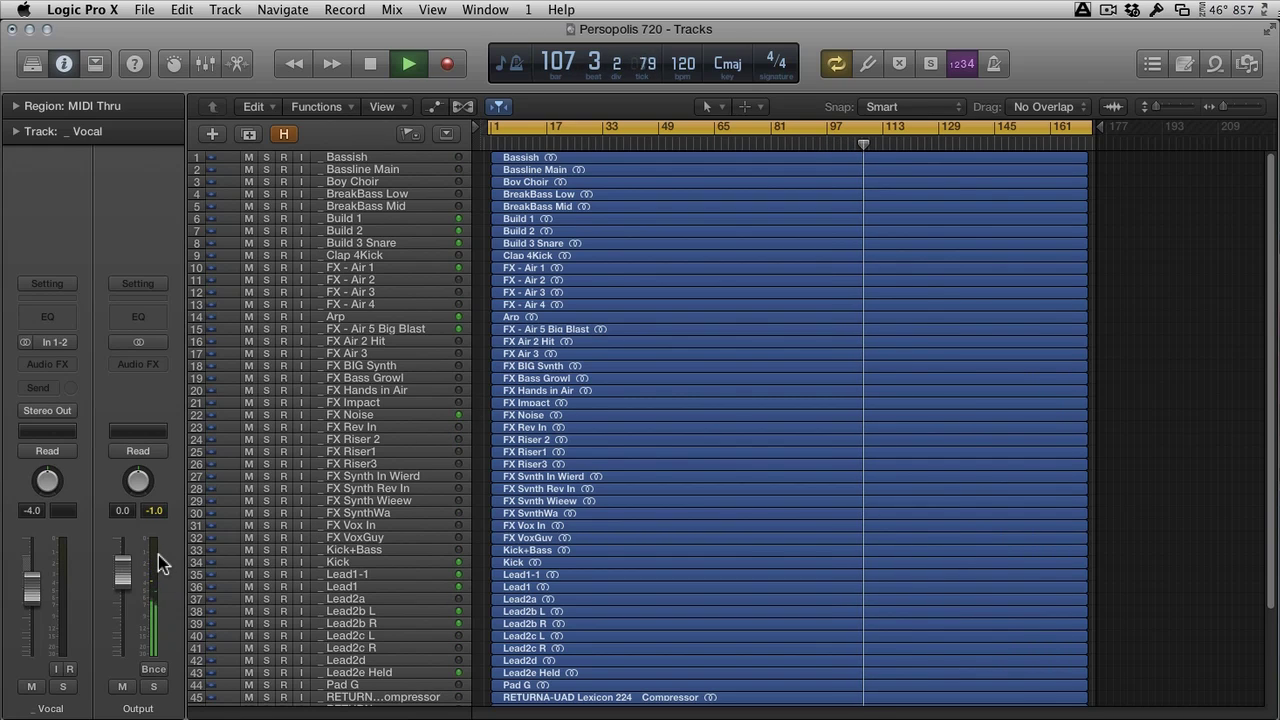
key("space")
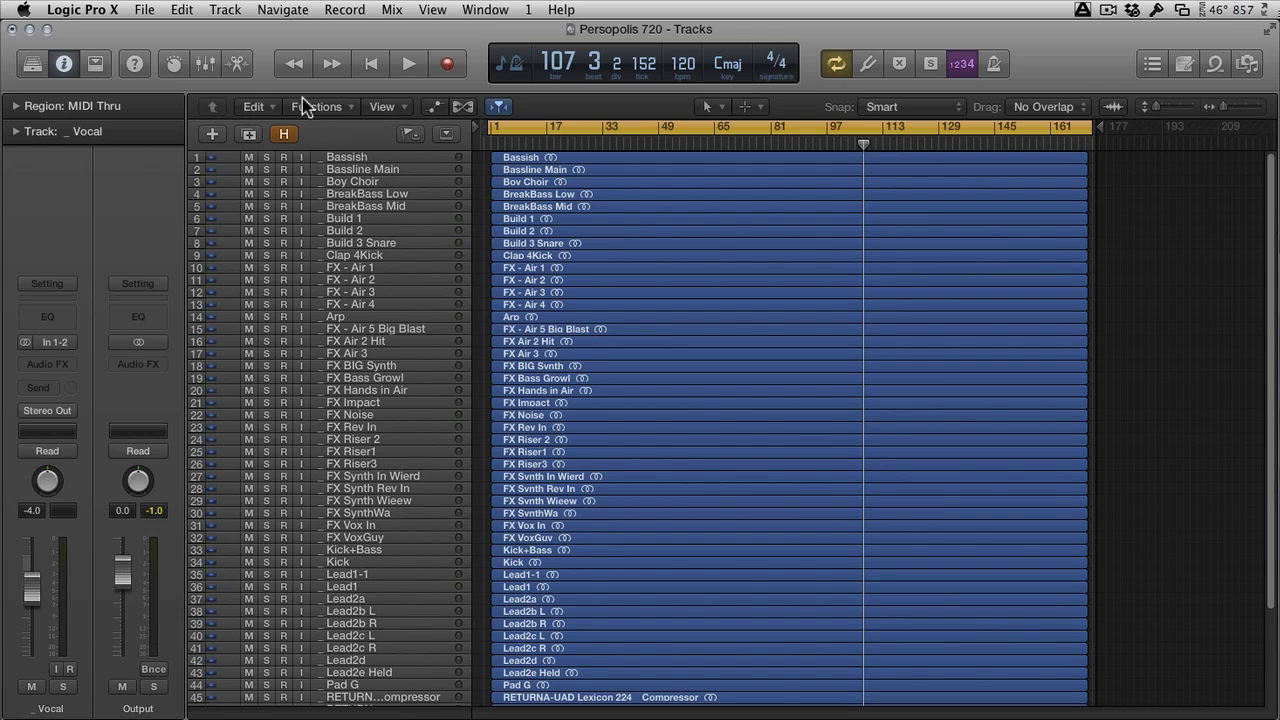
Bounce the song offline as a 24 Bit AIFF named Output 1-2 to the Desktop
key("super+b")
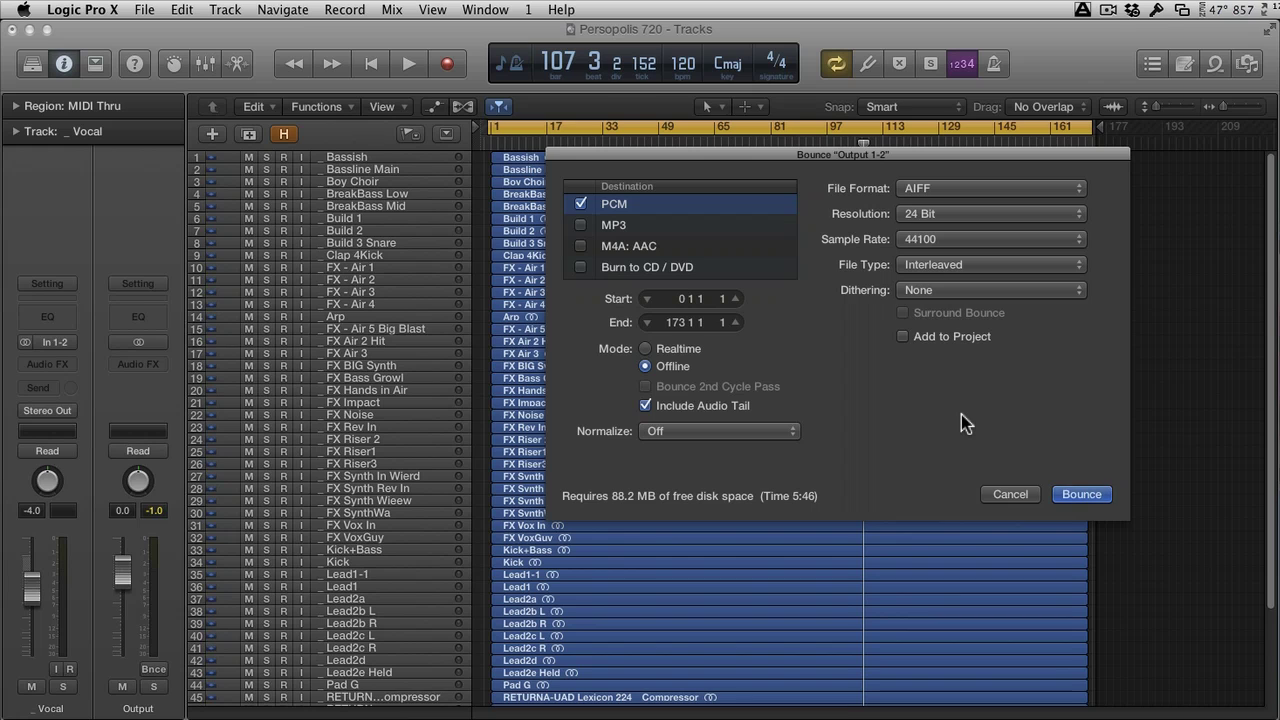
left_click(1080, 493)
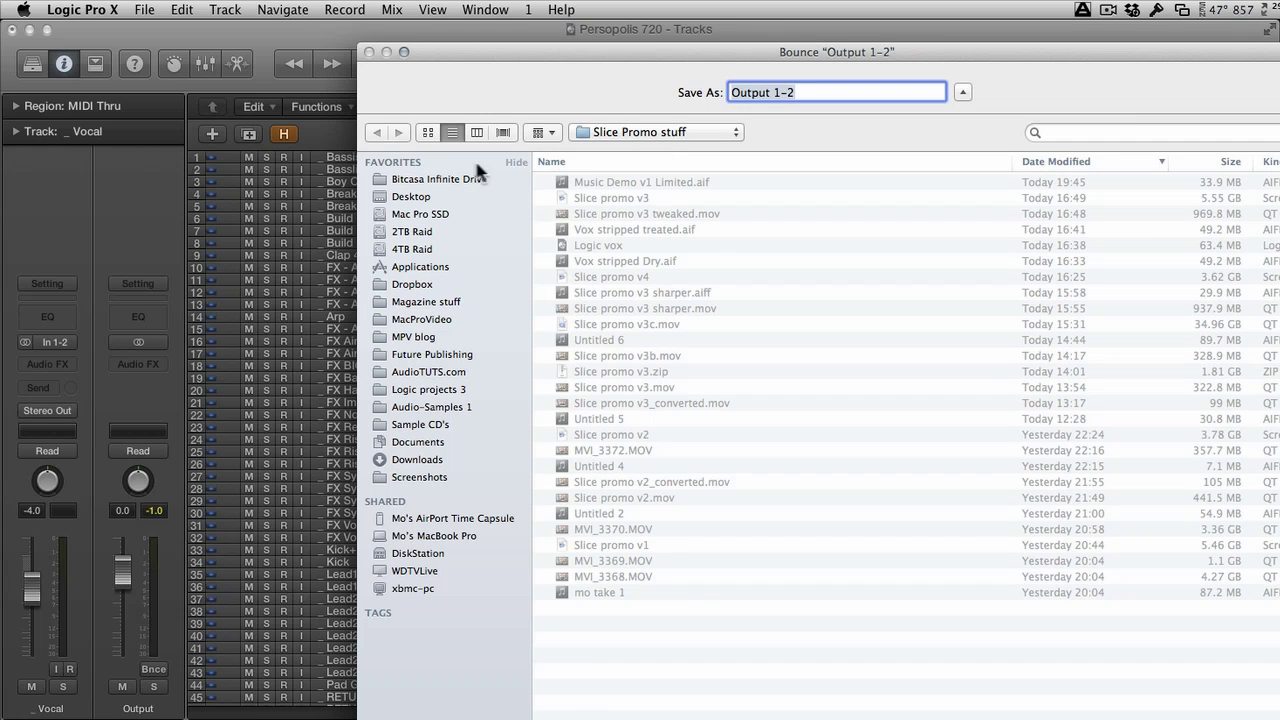
left_click(430, 197)
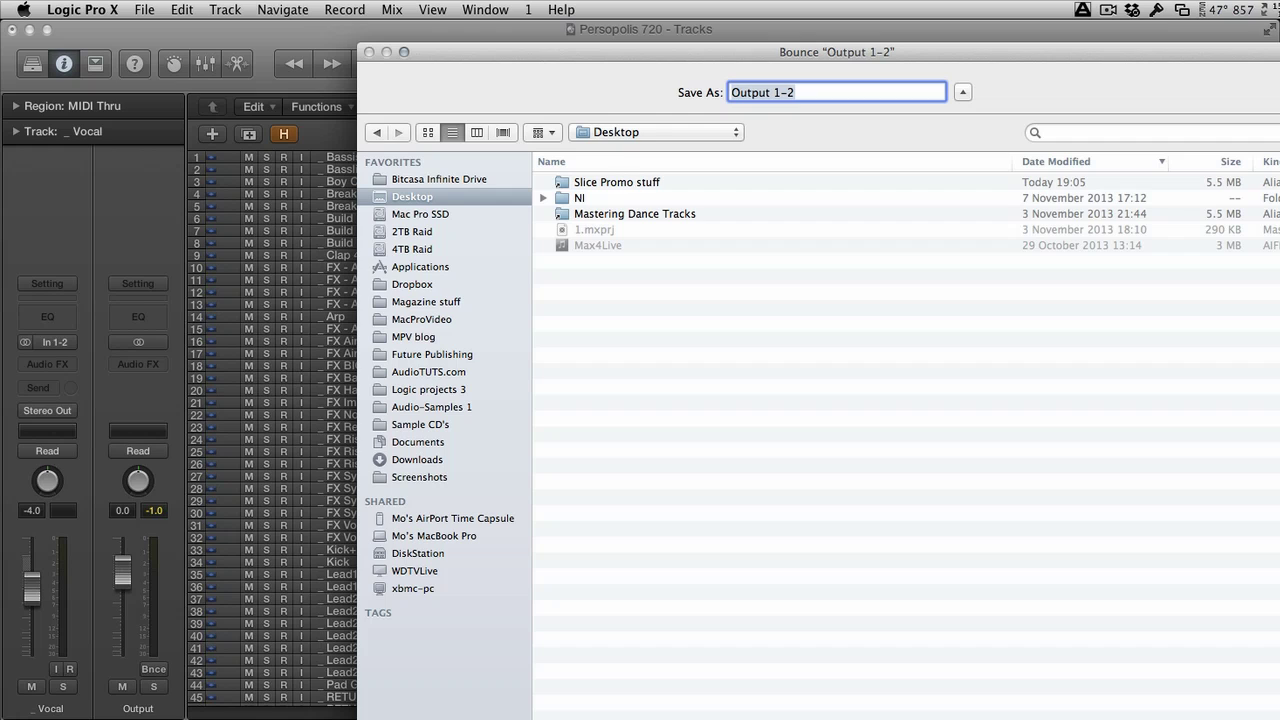
key("Return")
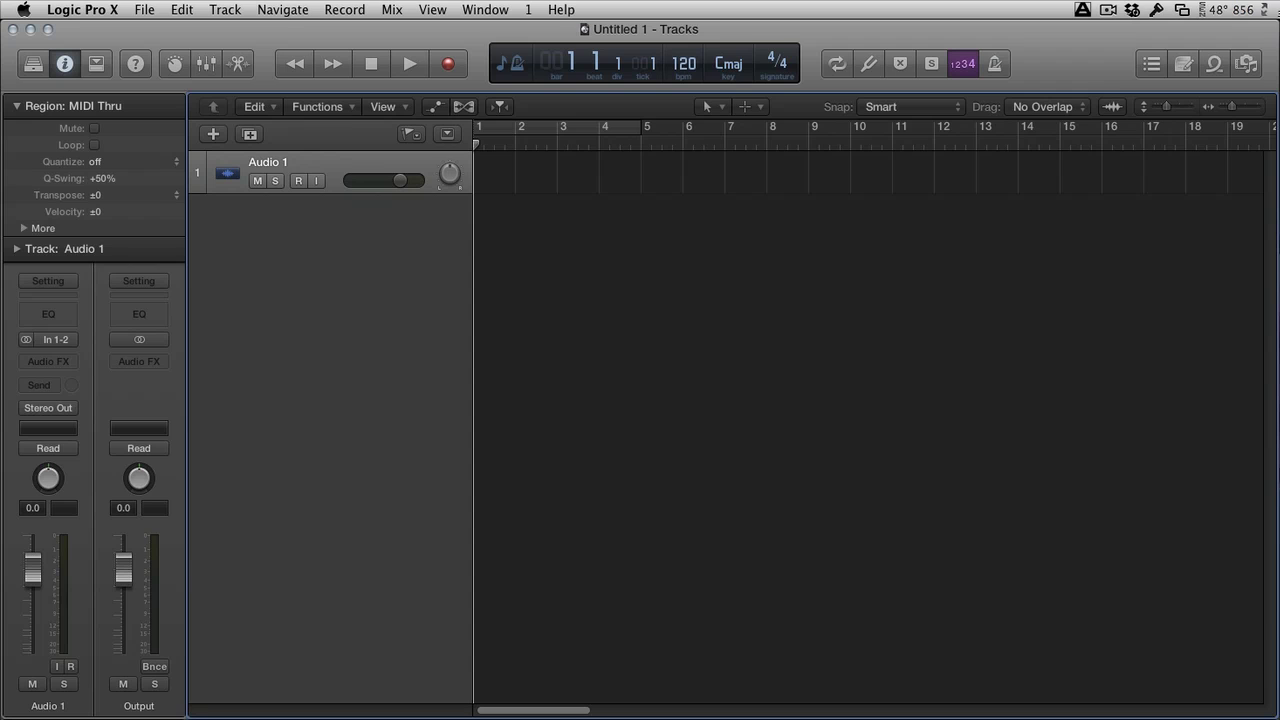
Place the bounced Output 1-2 file on the Audio 1 track of the new project at bar 1 and import its tempo information
left_click_drag(1074, 331, 482, 172)
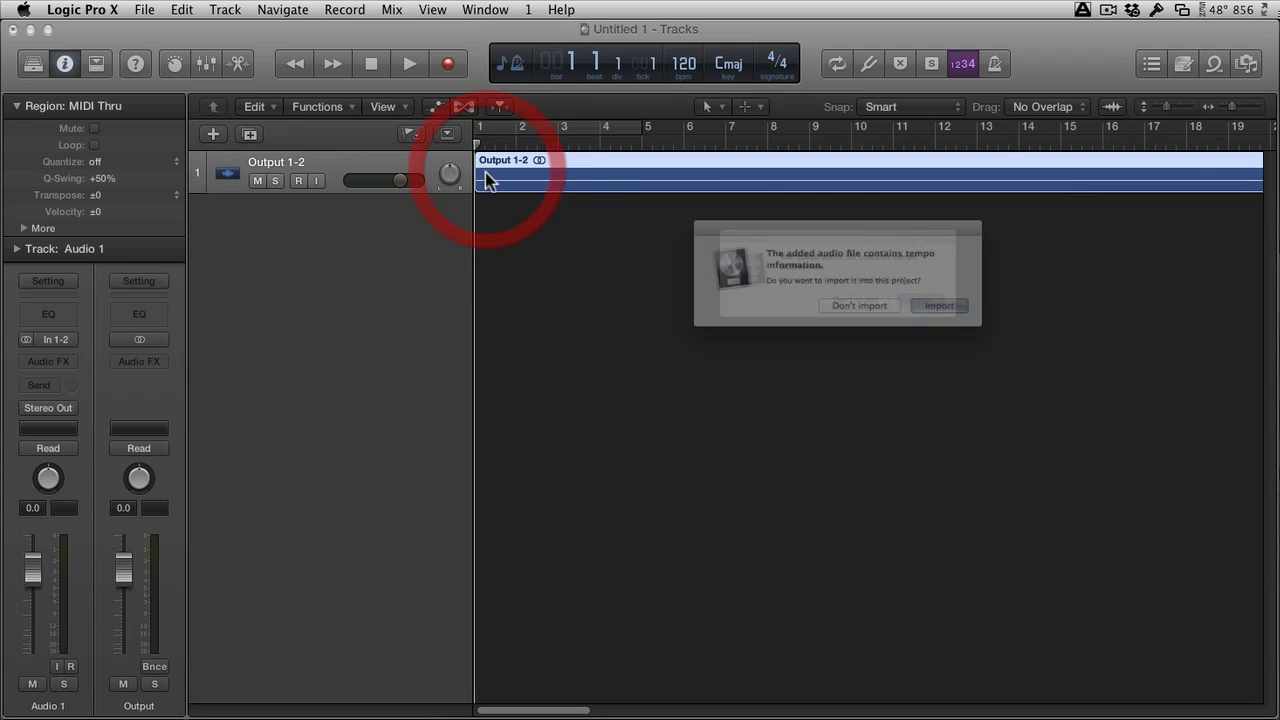
left_click(962, 315)
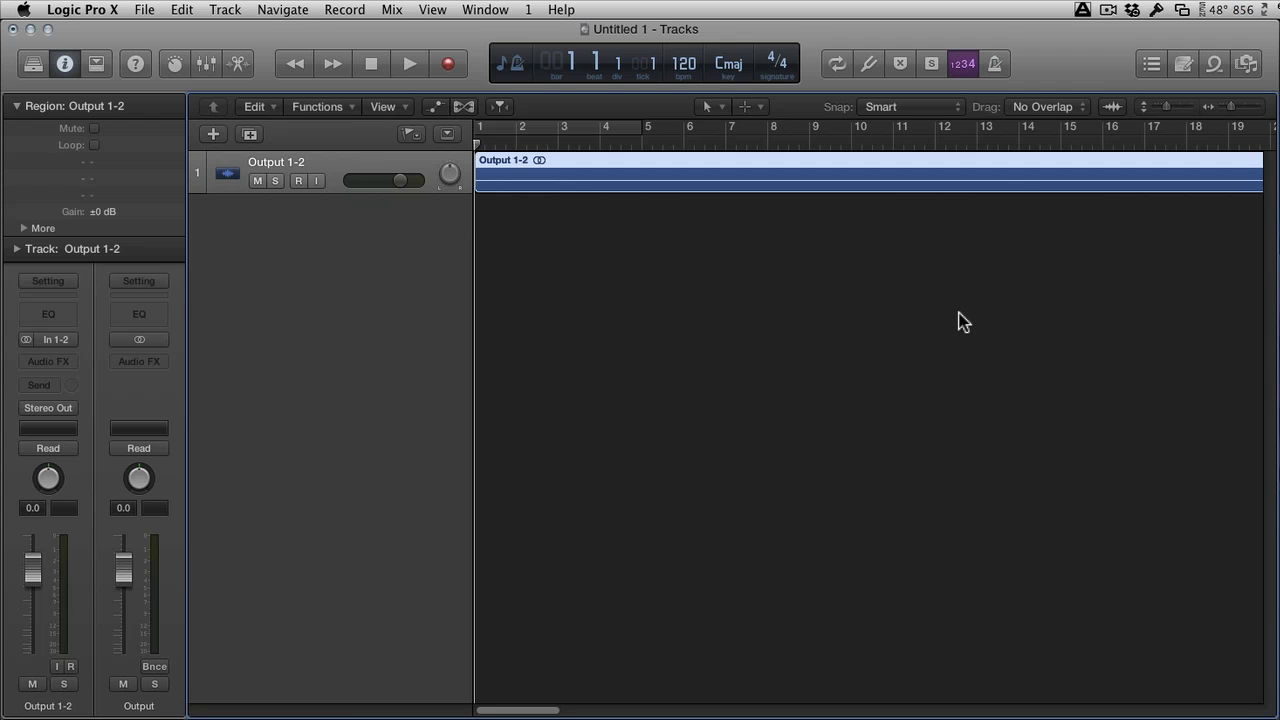
Enlarge the Output 1-2 track vertically and fit more of the song in the view to examine the waveform's levels
key("super+Down")
key("super+Down")
key("super+Down")
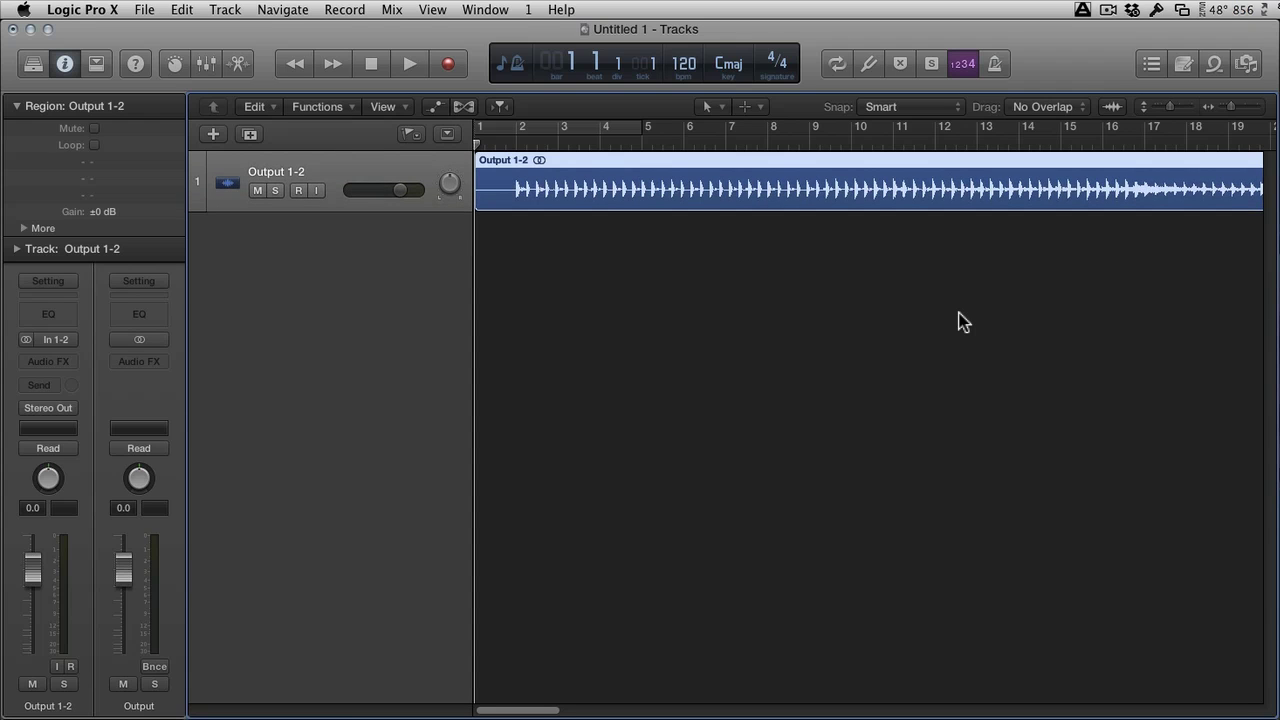
key("super+Down")
key("super+Down")
key("super+Down")
key("super+Down")
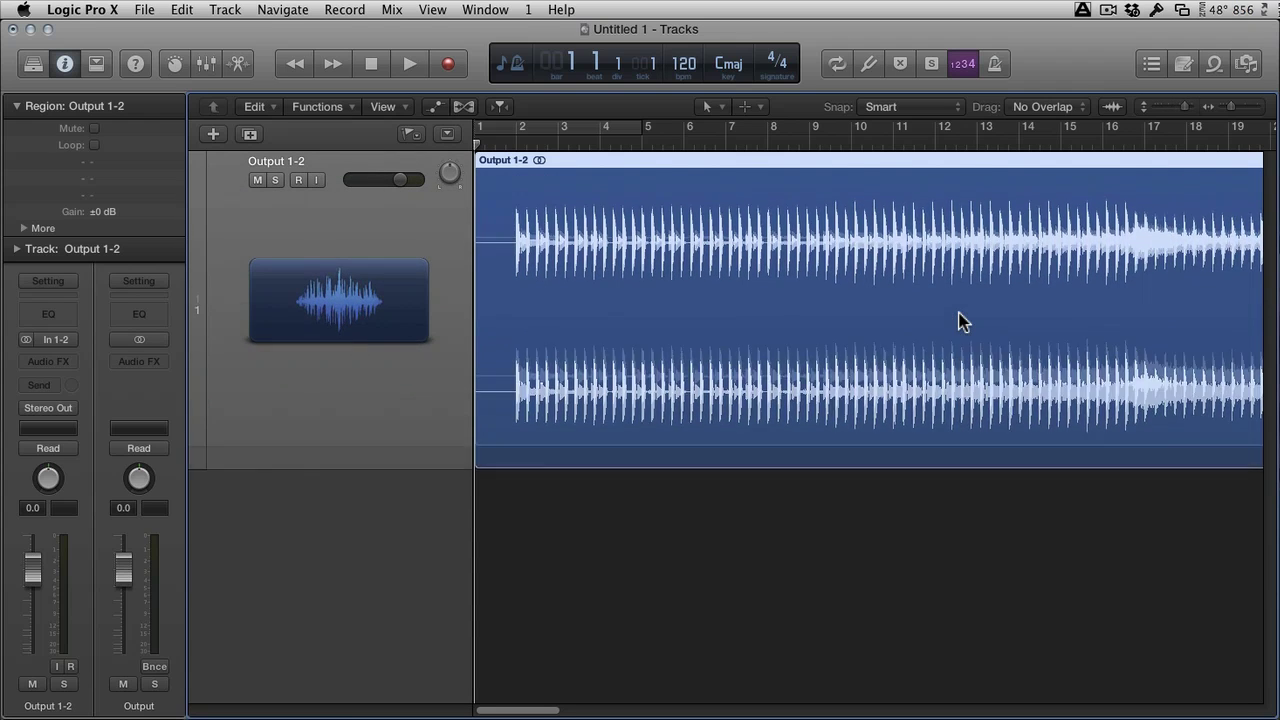
key("super+Down")
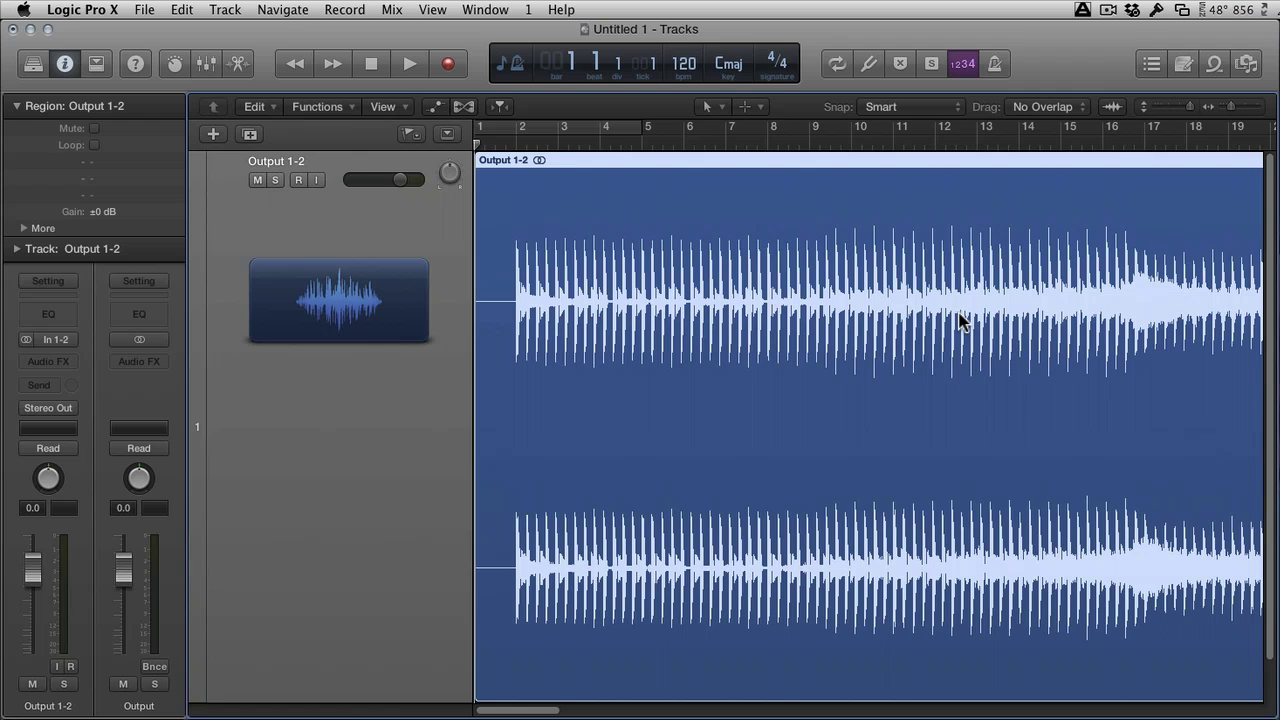
key("super+Left")
key("super+Left")
key("super+Left")
key("super+Left")
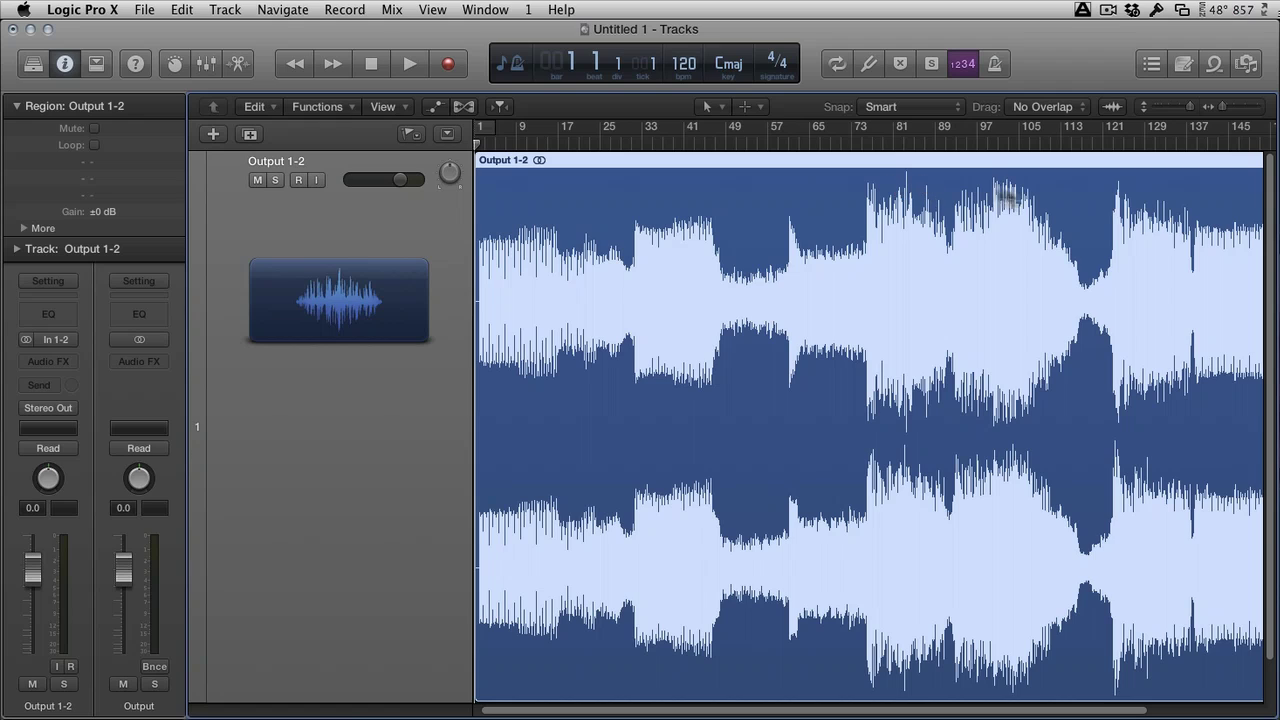
Play the loud section from bar 83 to check its peak level, stop, and view the end of the Output 1-2 region
left_click(904, 145)
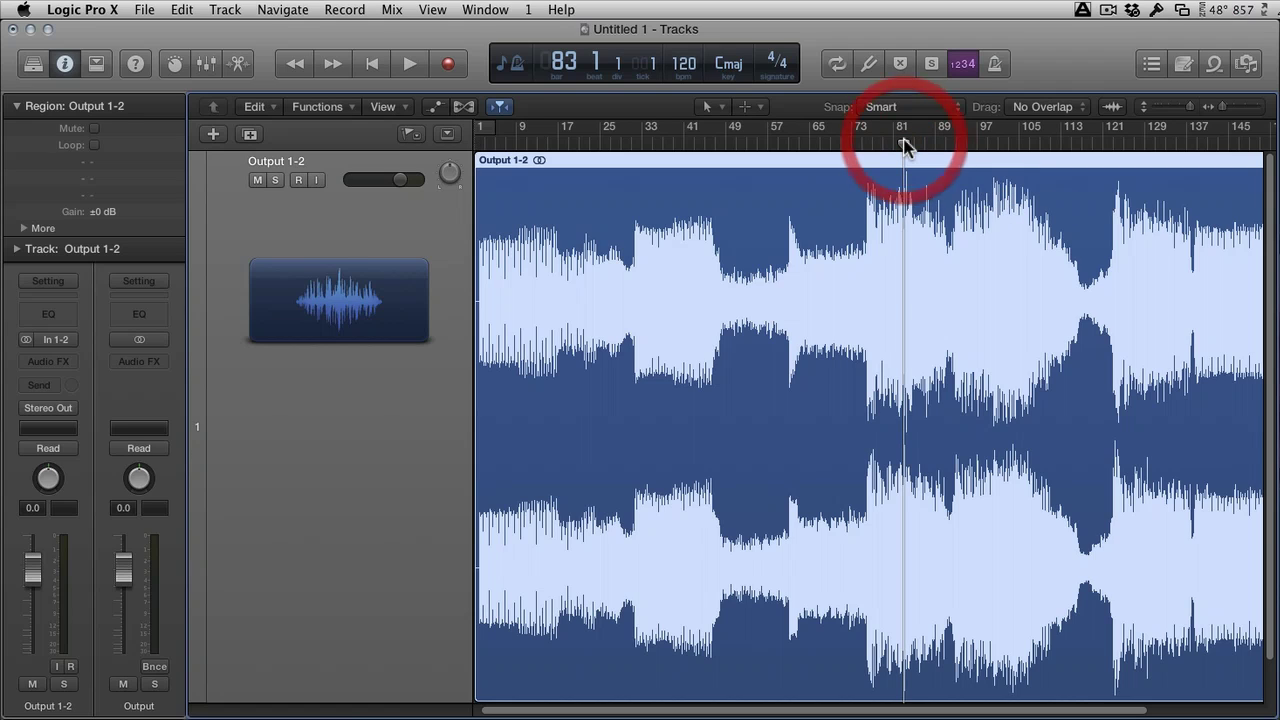
key("space")
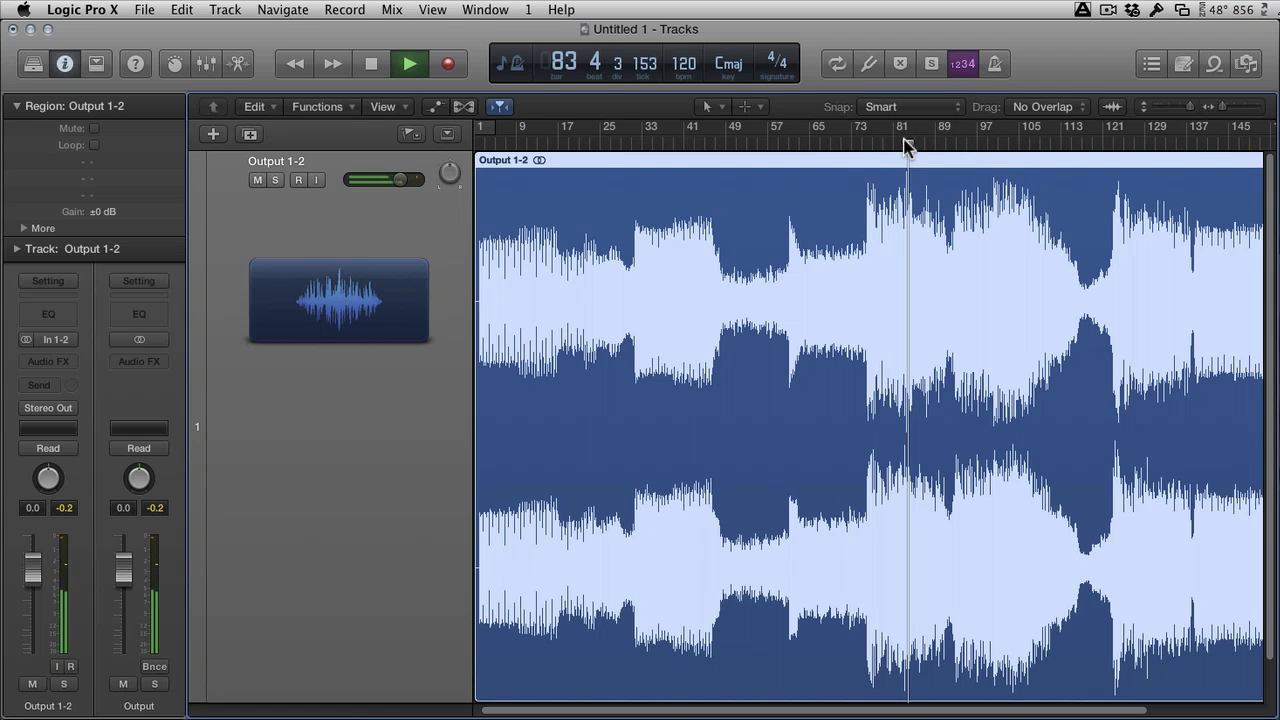
key("space")
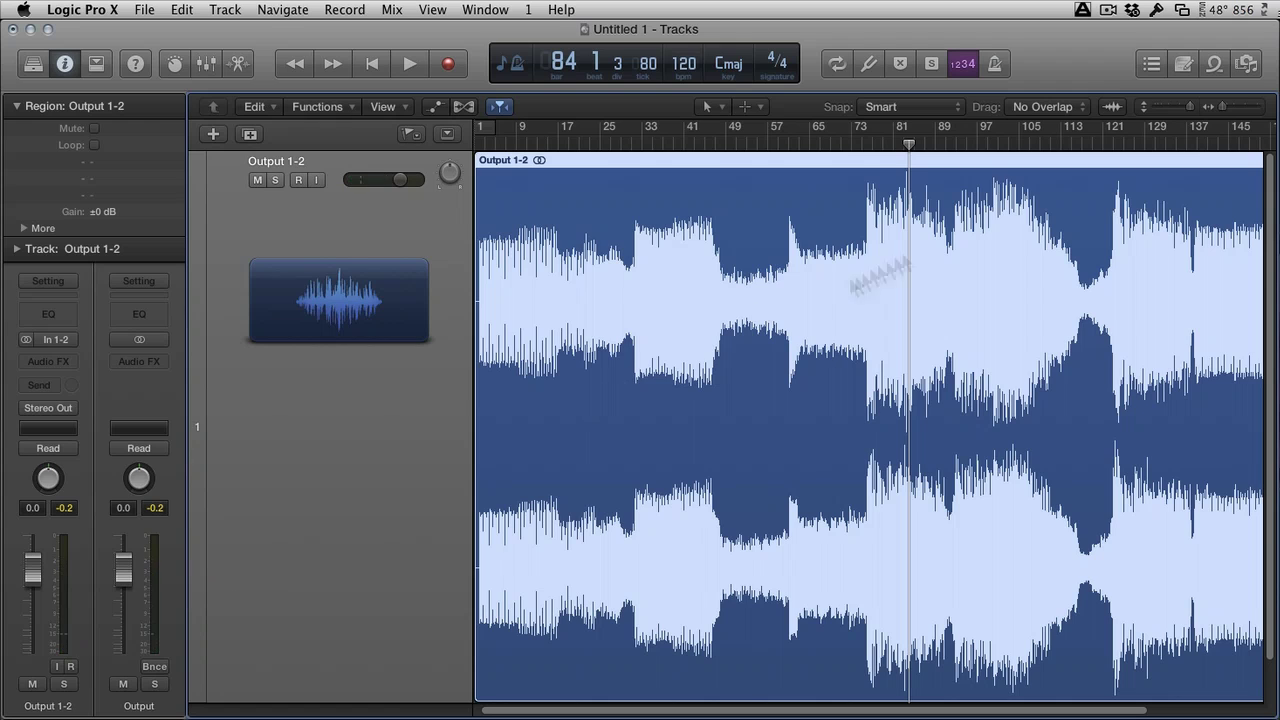
scroll(1063, 183, "right", 5)
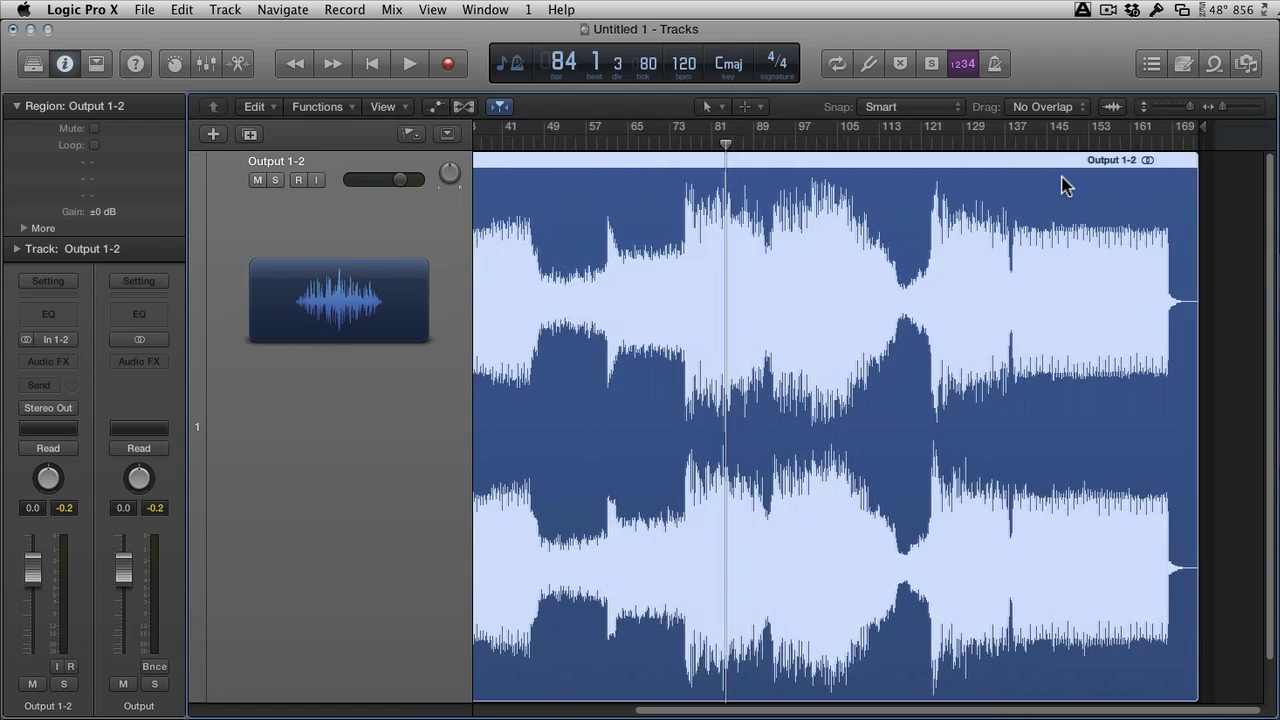
Examine the Output 1-2 waveform along its length and fit the whole region in the view
scroll(1063, 183, "left", 5)
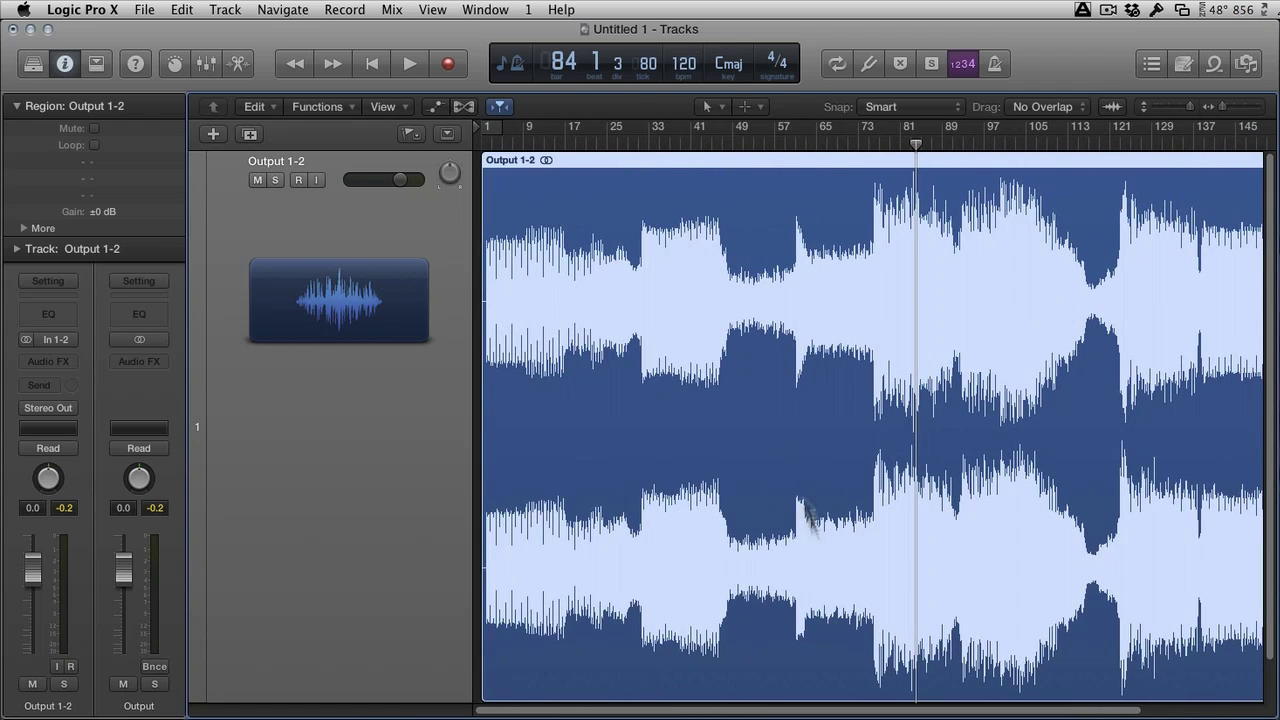
scroll(966, 449, "right", 3)
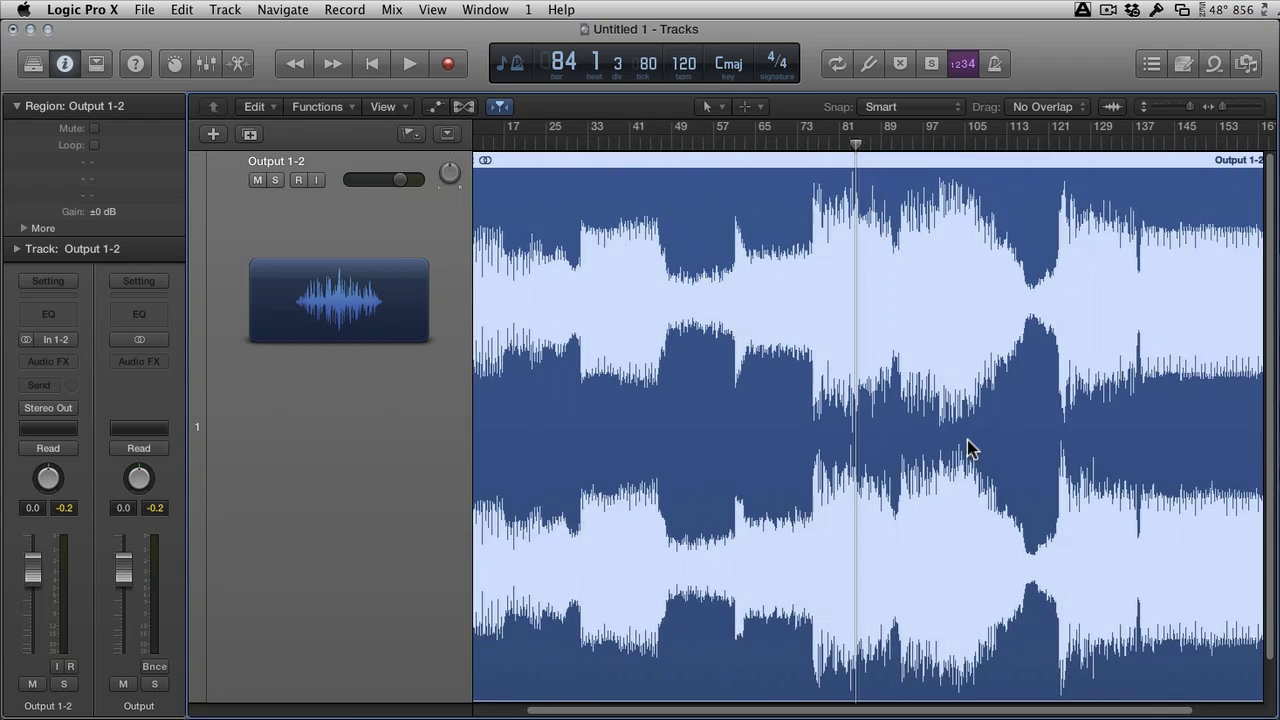
scroll(966, 449, "right", 1)
scroll(1000, 429, "left", 3)
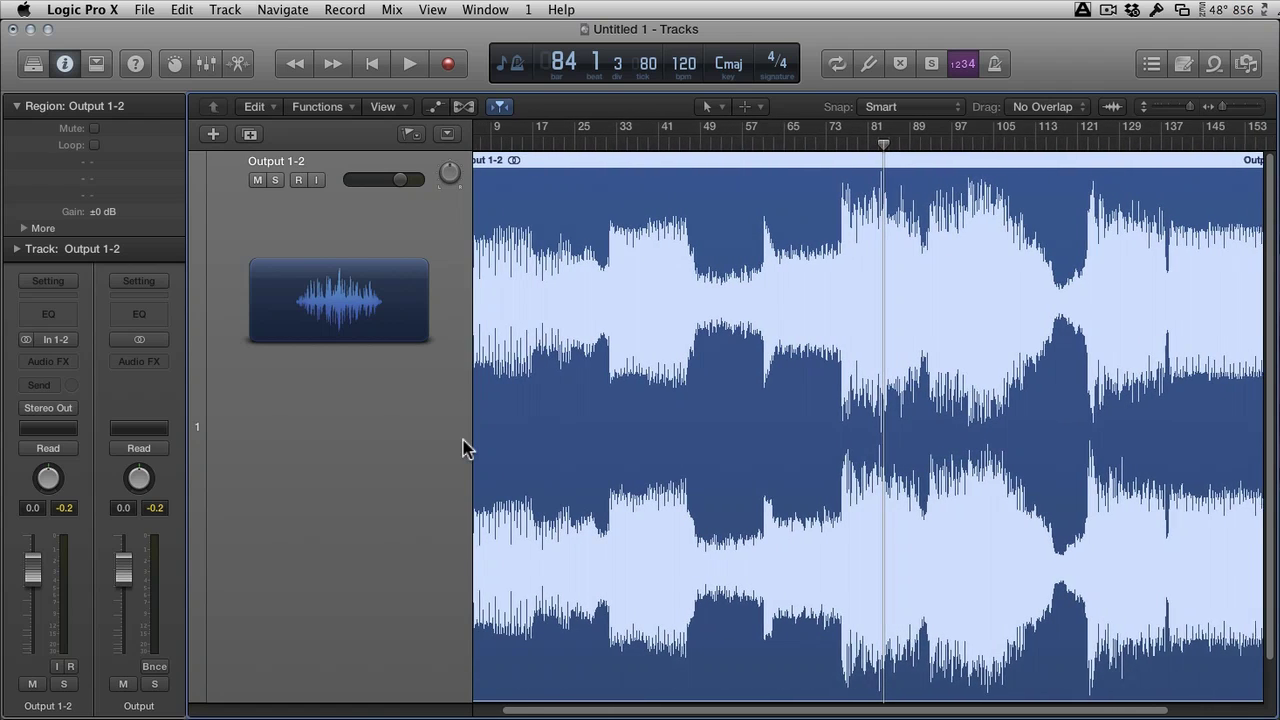
scroll(480, 470, "left", 1)
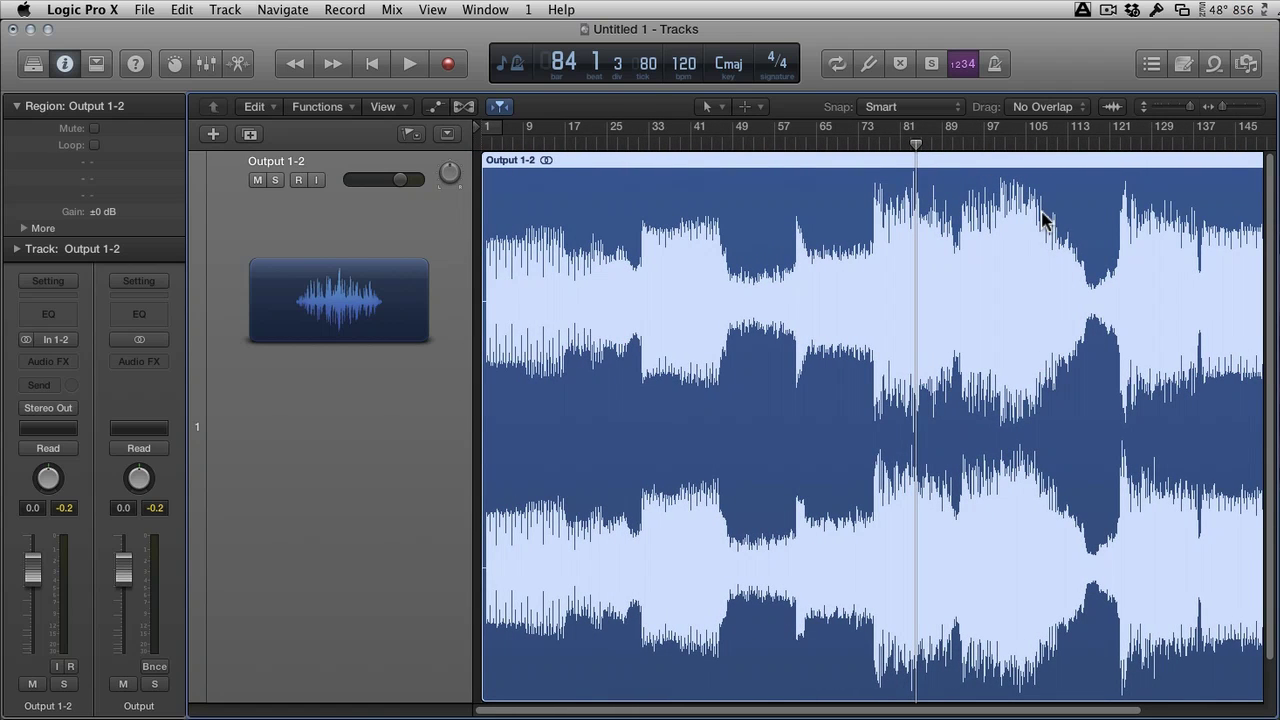
key("super+Left")
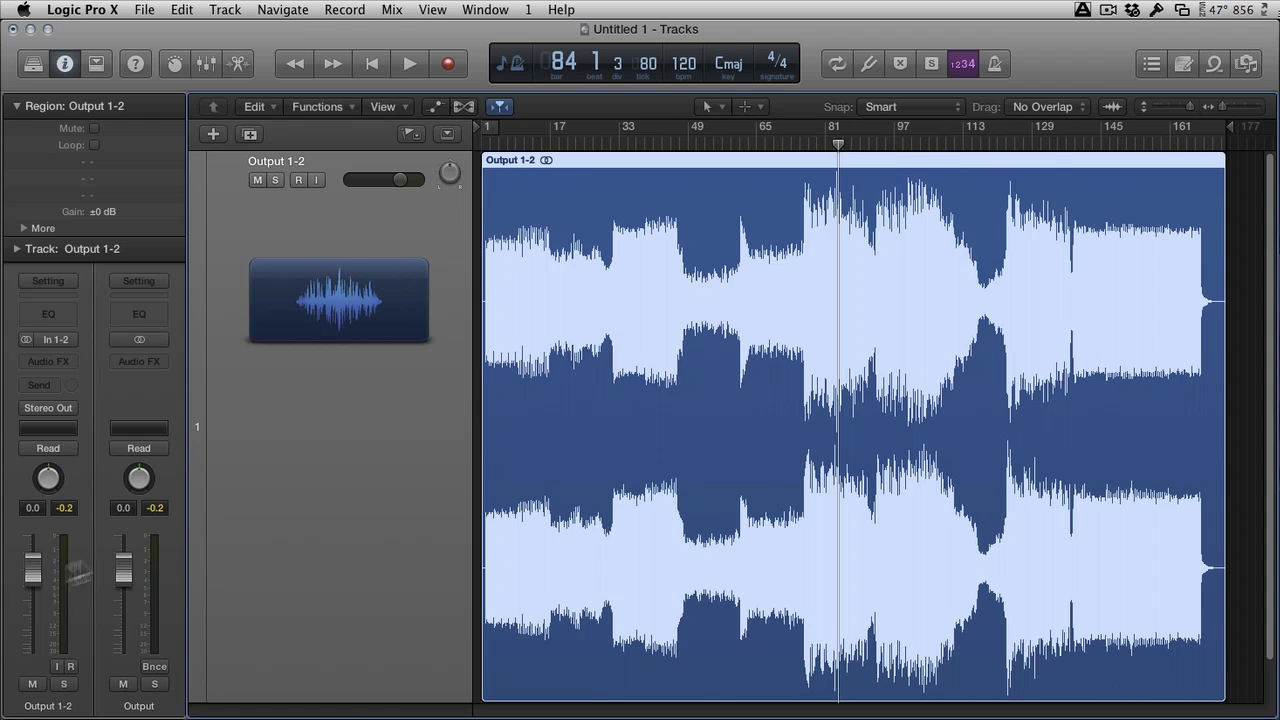
Insert the UAD SSL G Bus Compressor on the Output channel and move its window away from the channel strips
left_click(157, 370)
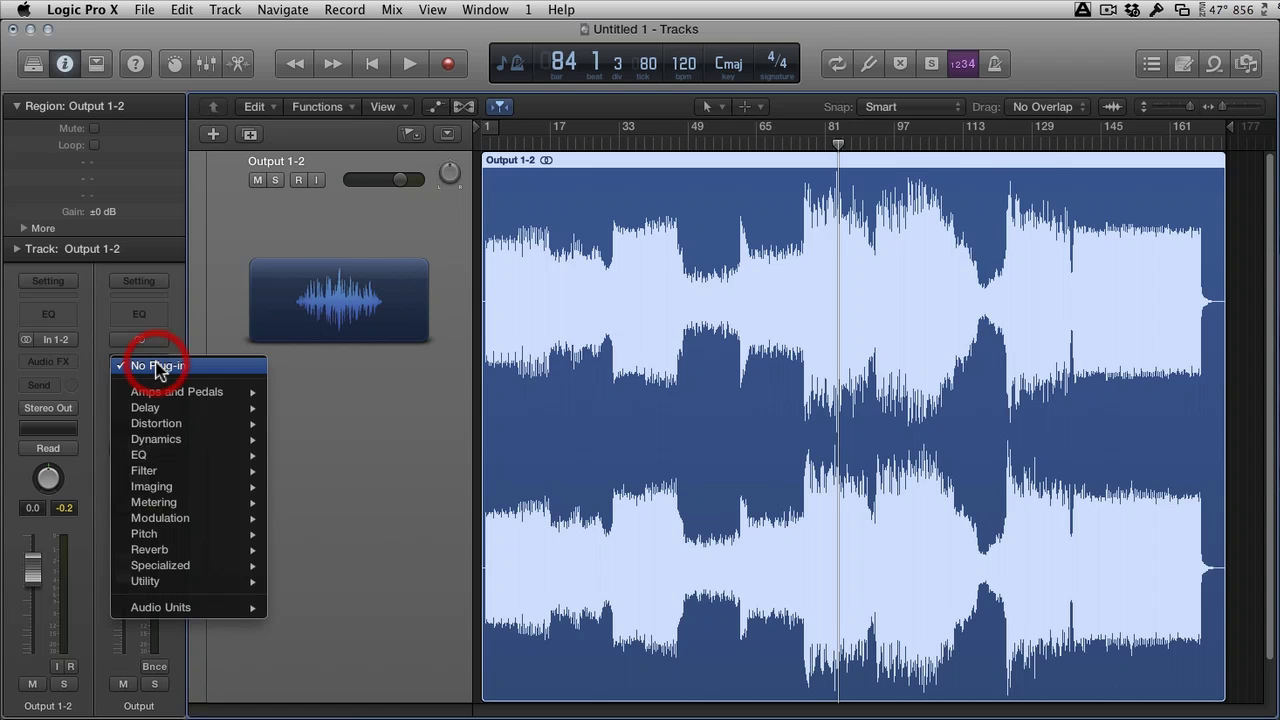
mouse_move(185, 608)
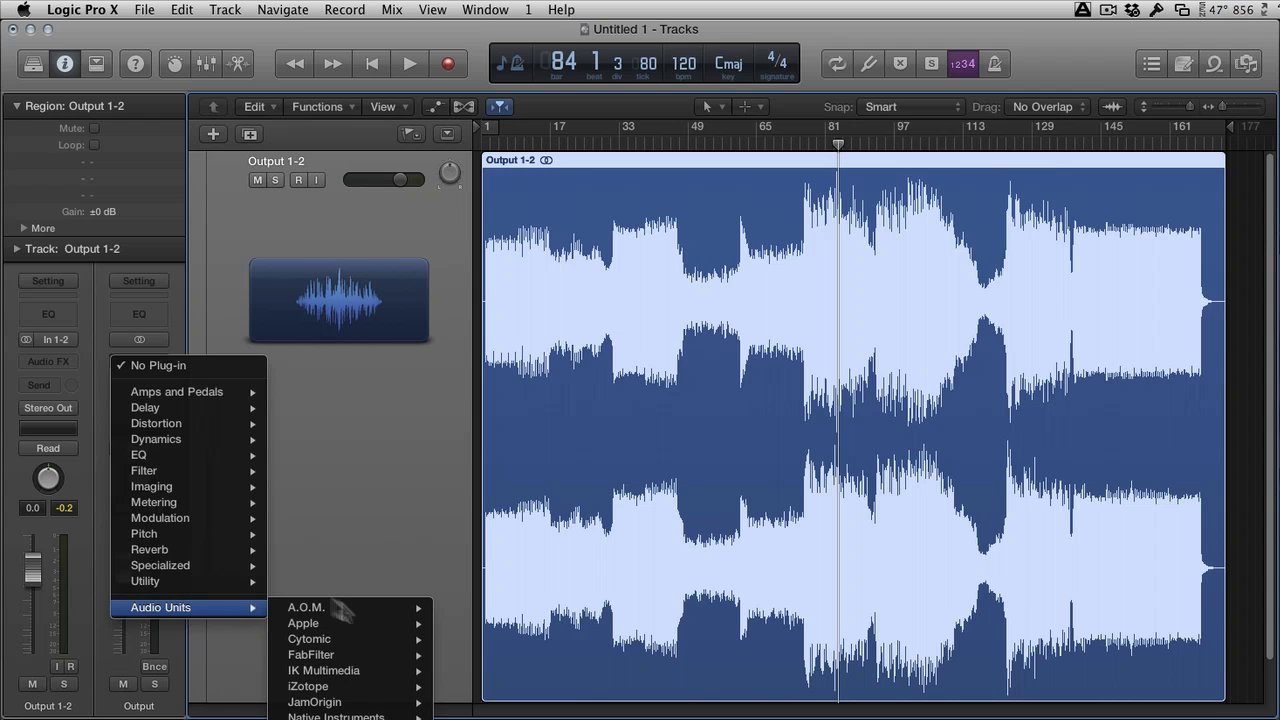
mouse_move(345, 716)
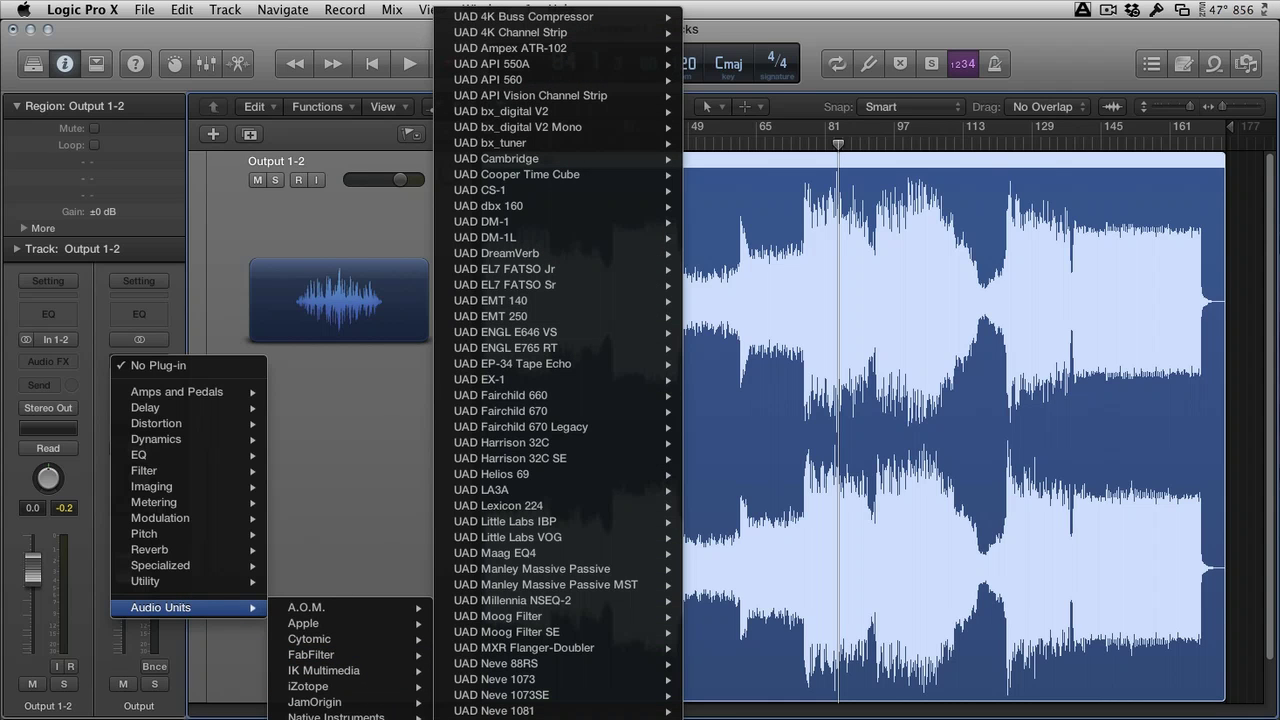
scroll(558, 370, "down", 10)
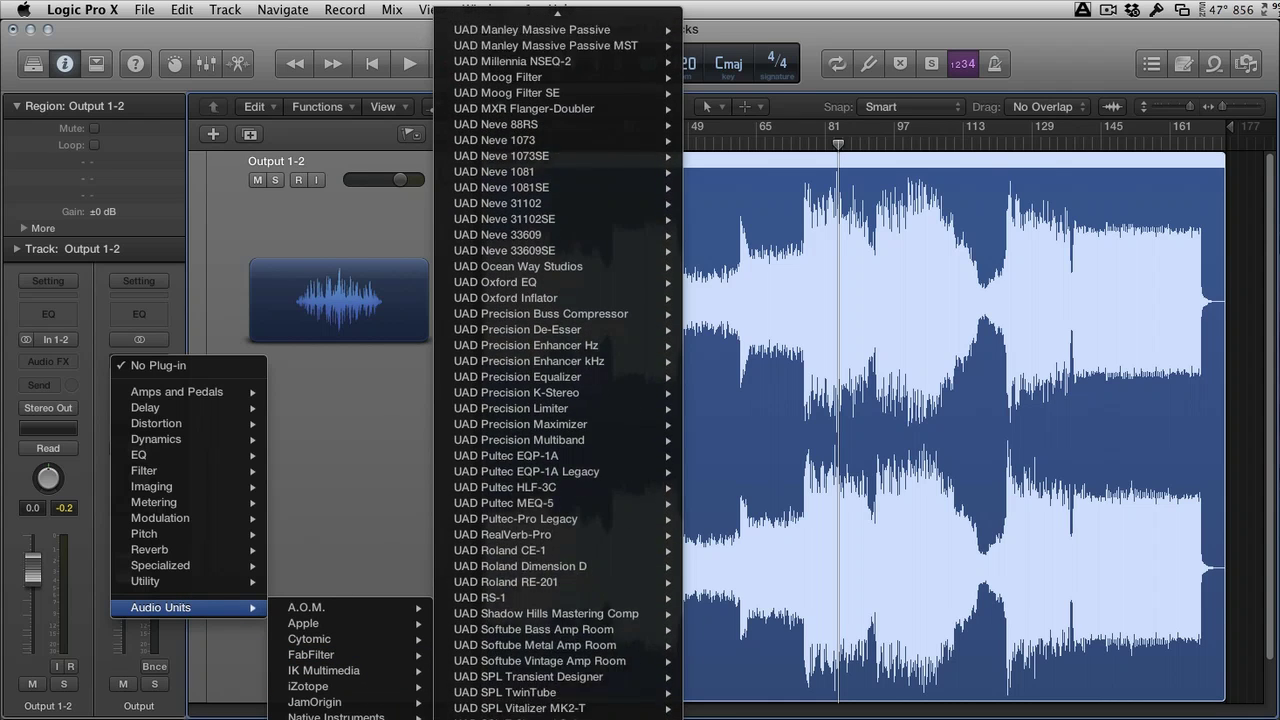
scroll(558, 400, "down", 2)
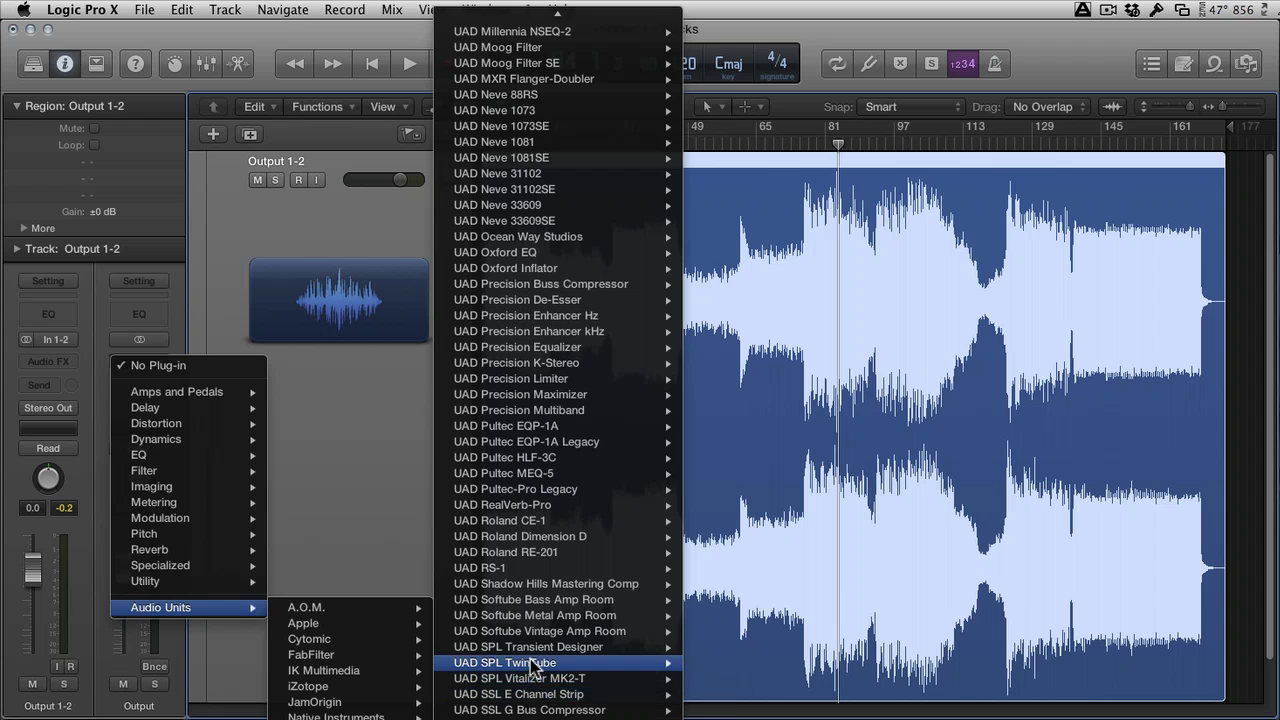
left_click(565, 705)
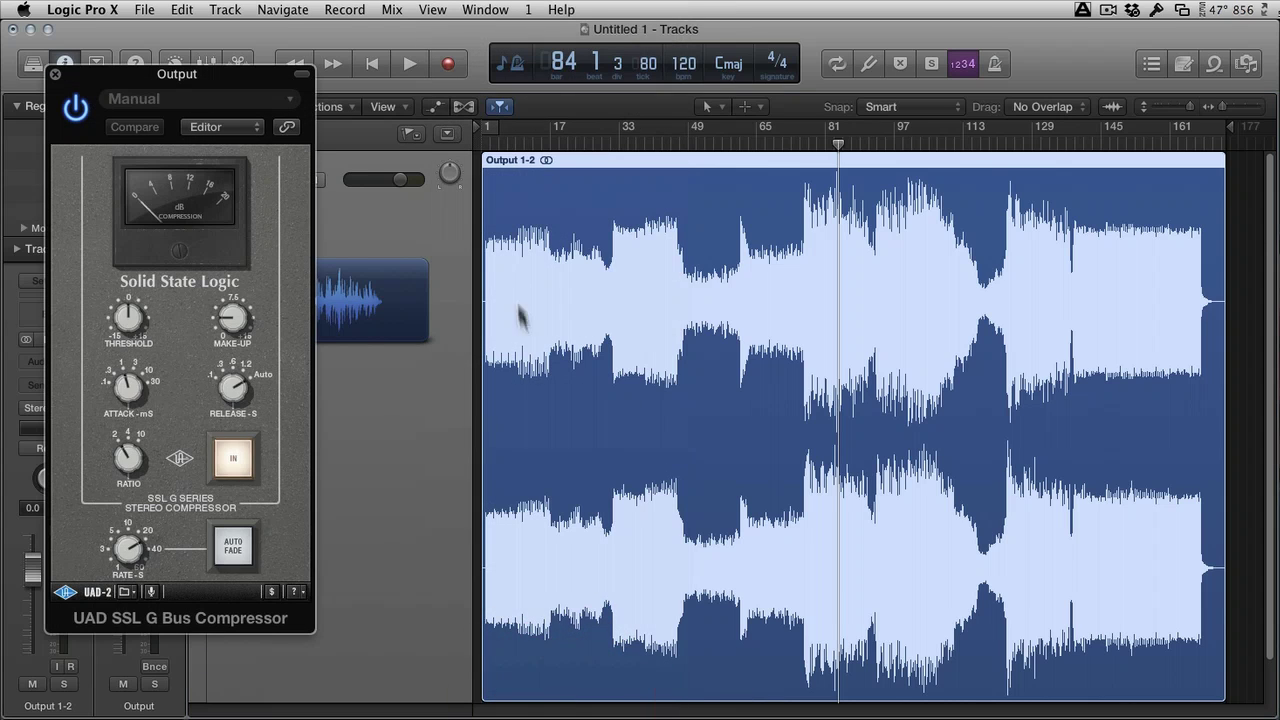
left_click_drag(197, 80, 1000, 126)
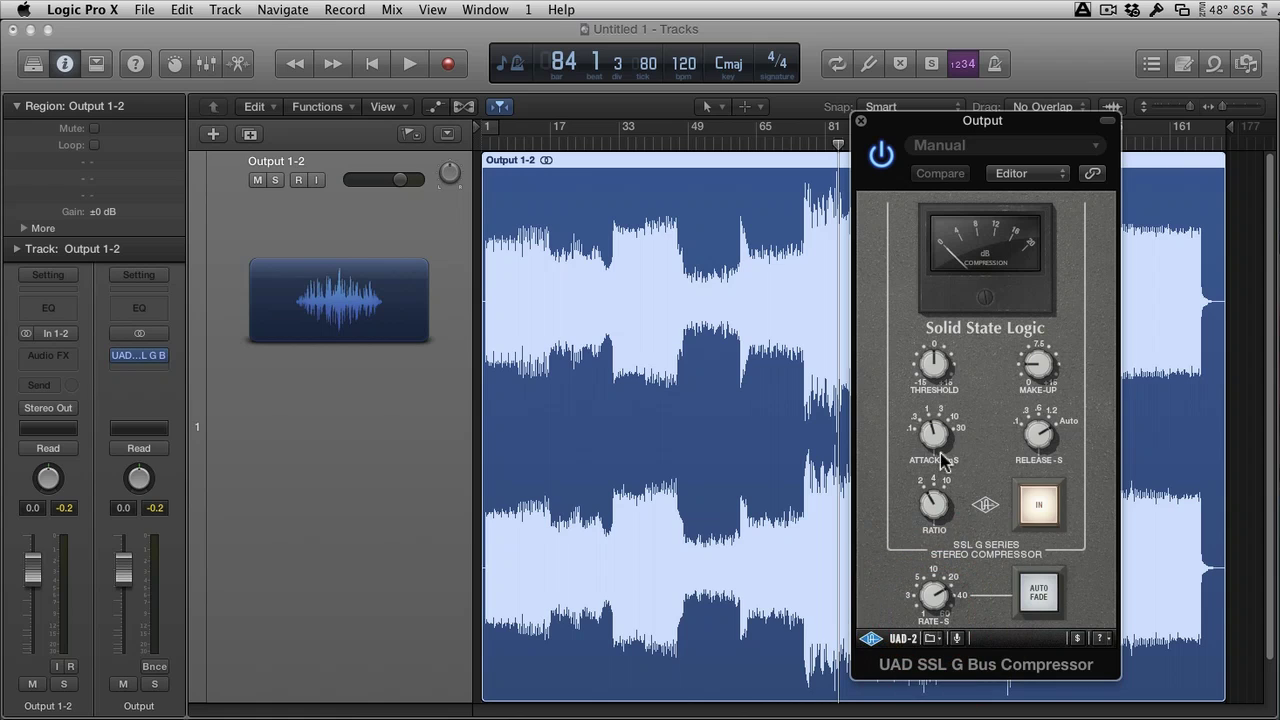
Set the compressor to ratio 2, release .6 s, a slight make-up gain and a threshold above 0
mouse_move(944, 460)
left_mouse_down()
mouse_move(938, 400)
mouse_move(938, 458)
left_mouse_up()
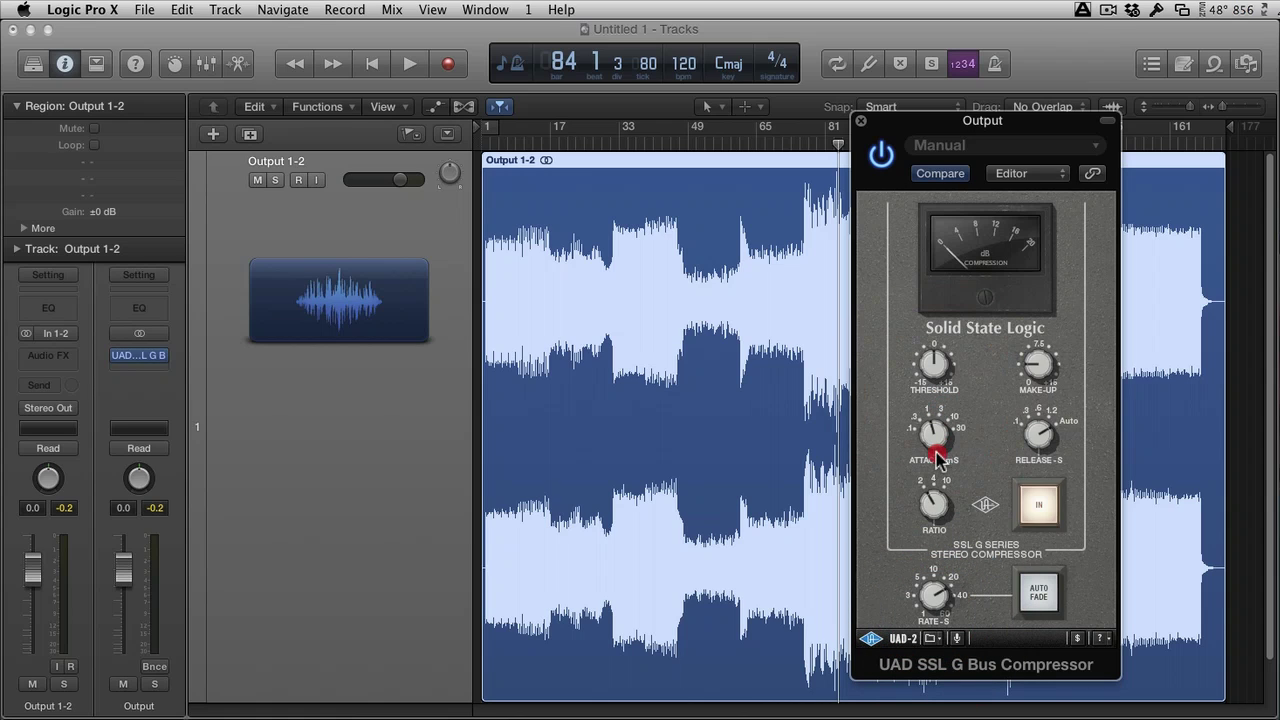
left_click(1030, 500)
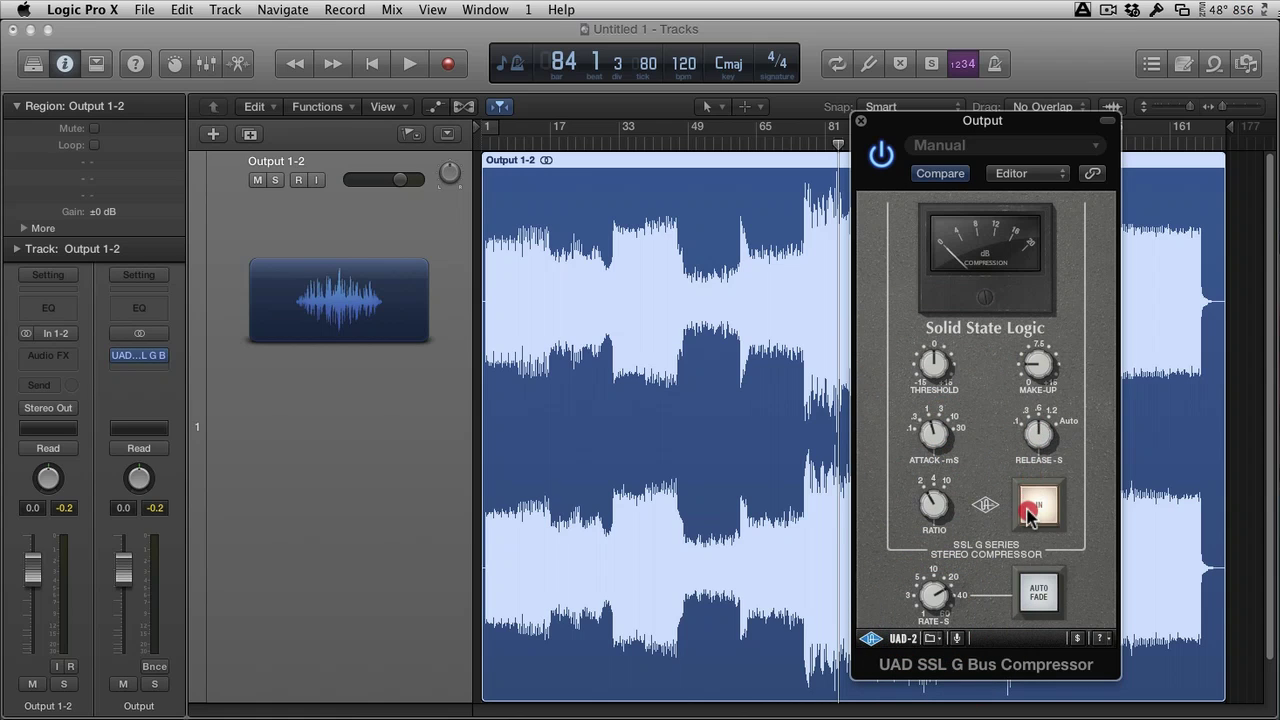
left_click(1031, 596)
left_click_drag(1049, 435, 1055, 397)
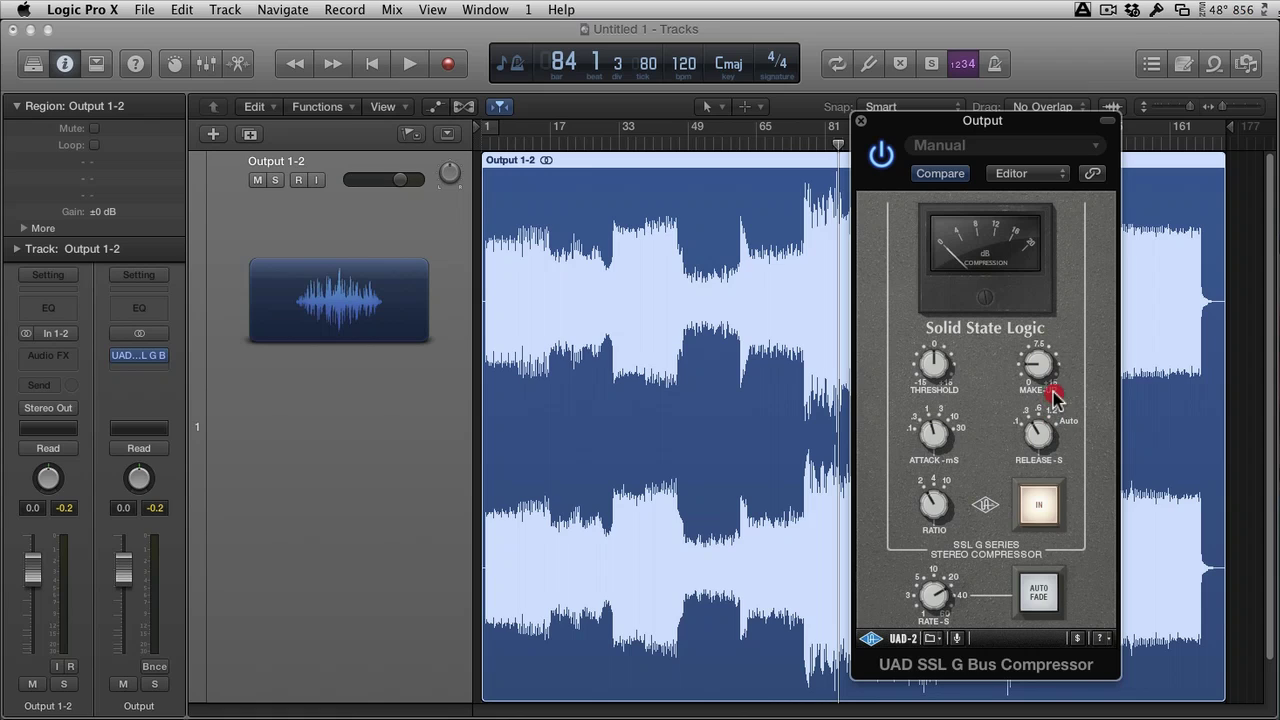
left_click(1056, 384)
left_click_drag(1038, 365, 1040, 377)
left_click_drag(929, 484, 929, 523)
left_click_drag(937, 372, 935, 345)
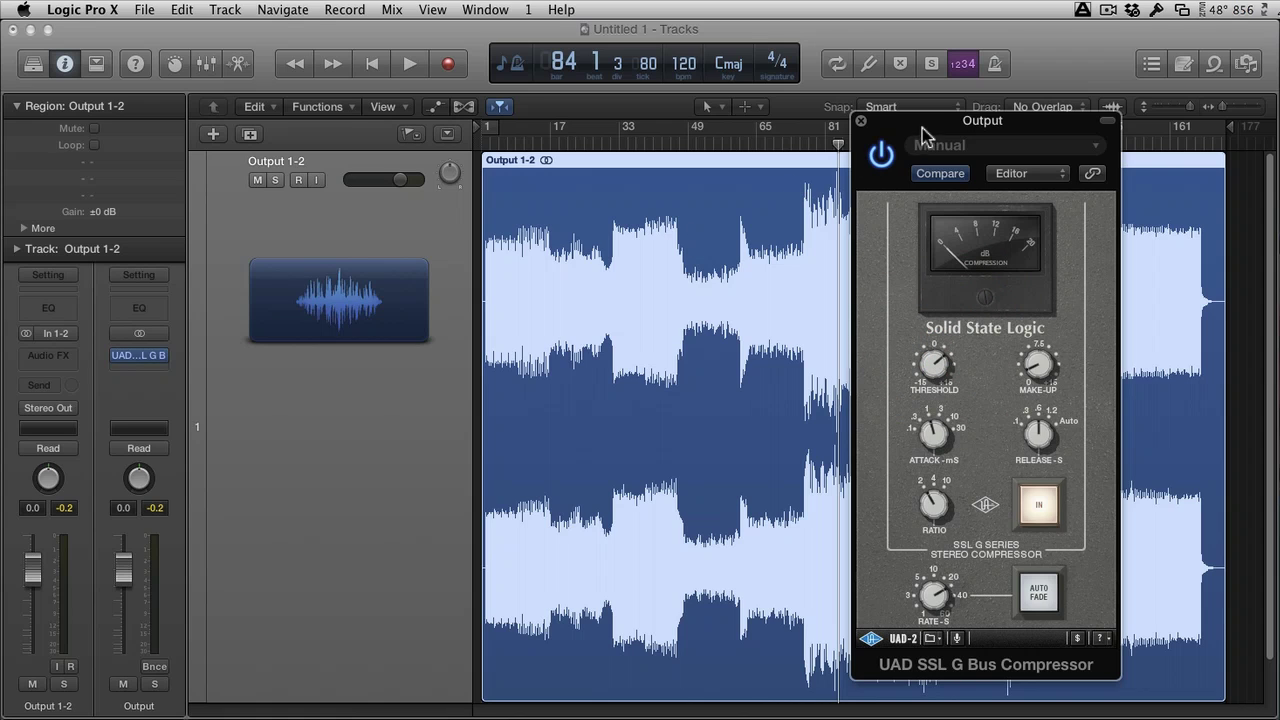
Uncover the loud section, play it from about bar 95, and lower the compressor's threshold to slightly above 0
left_click_drag(914, 122, 983, 122)
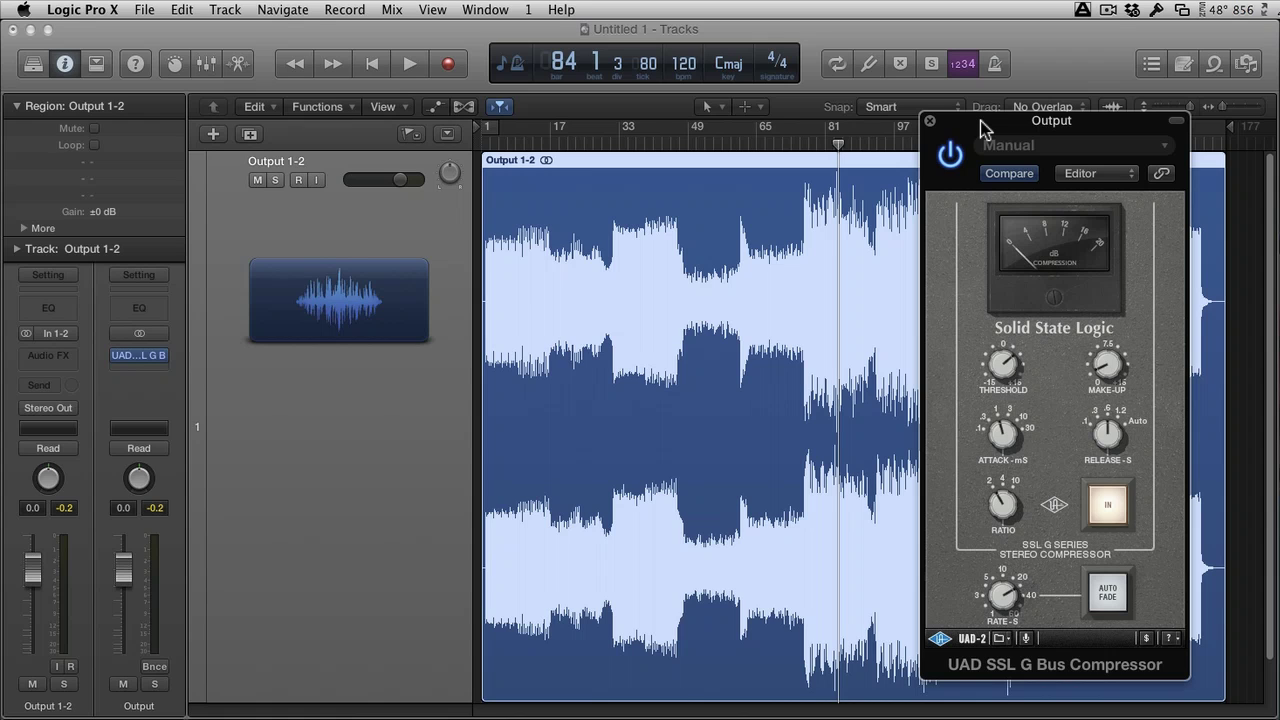
left_click_drag(983, 122, 1024, 122)
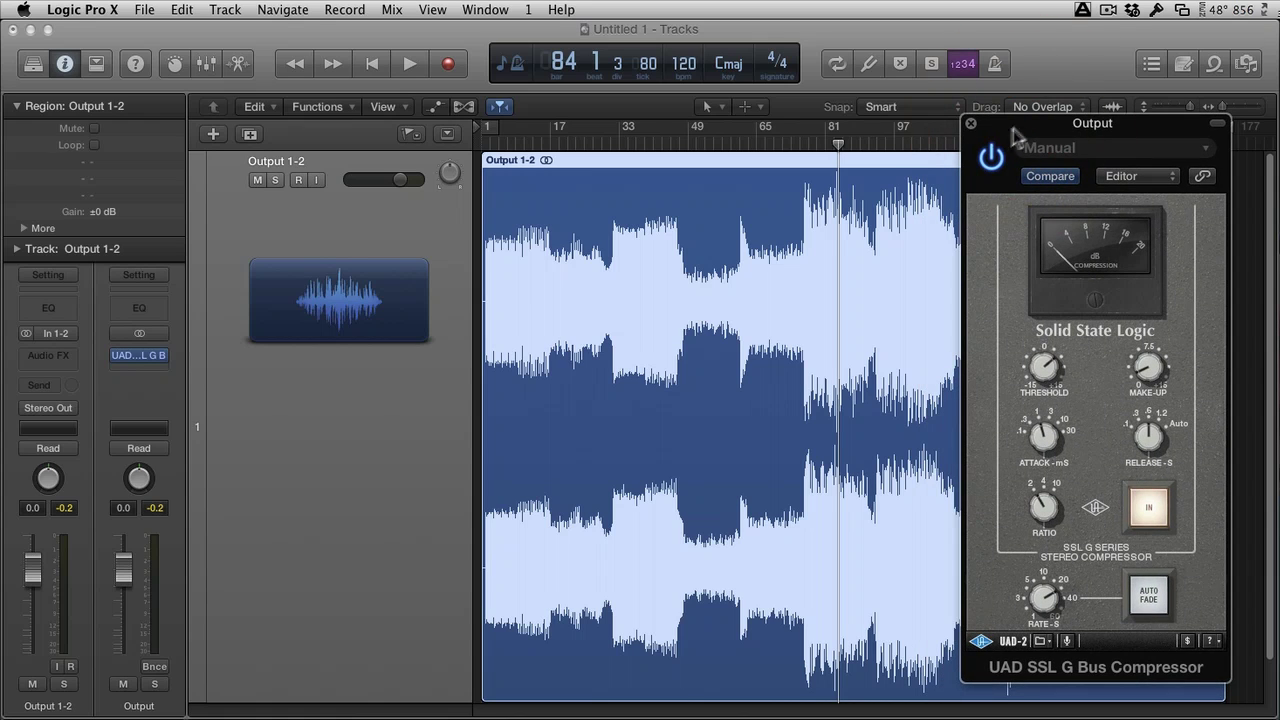
left_click(886, 145)
key("space")
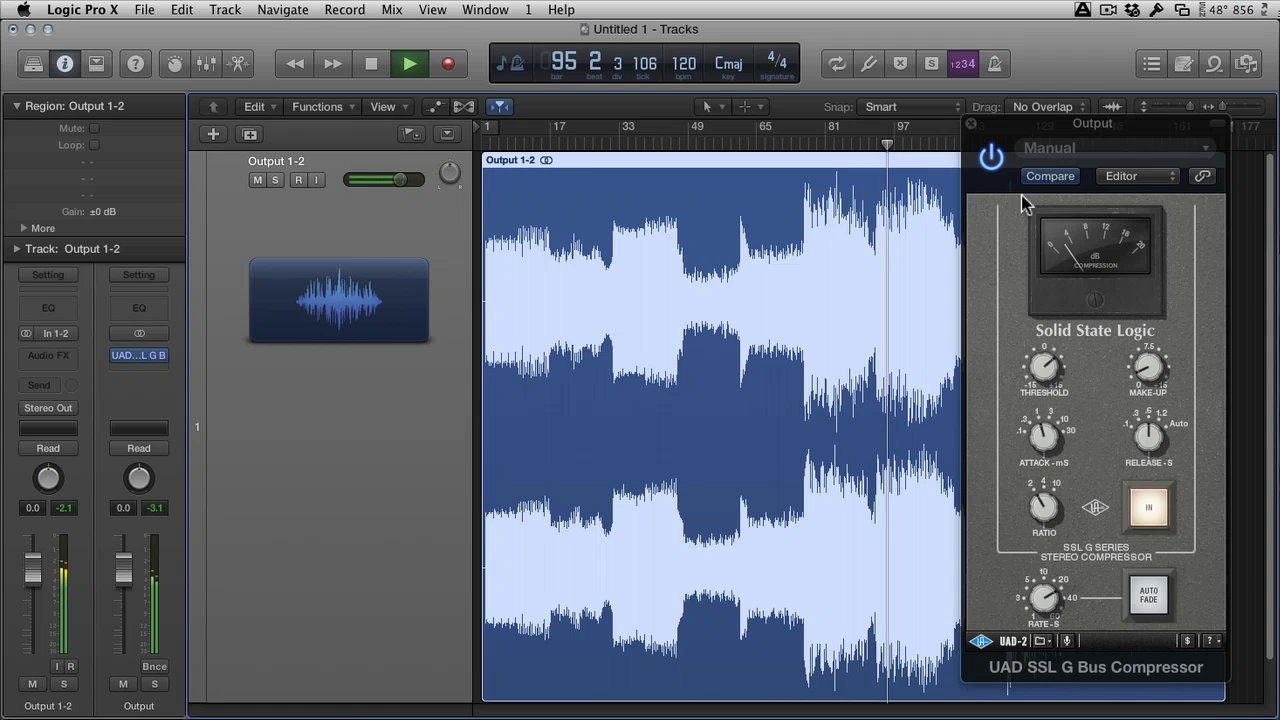
left_click_drag(1060, 365, 1047, 378)
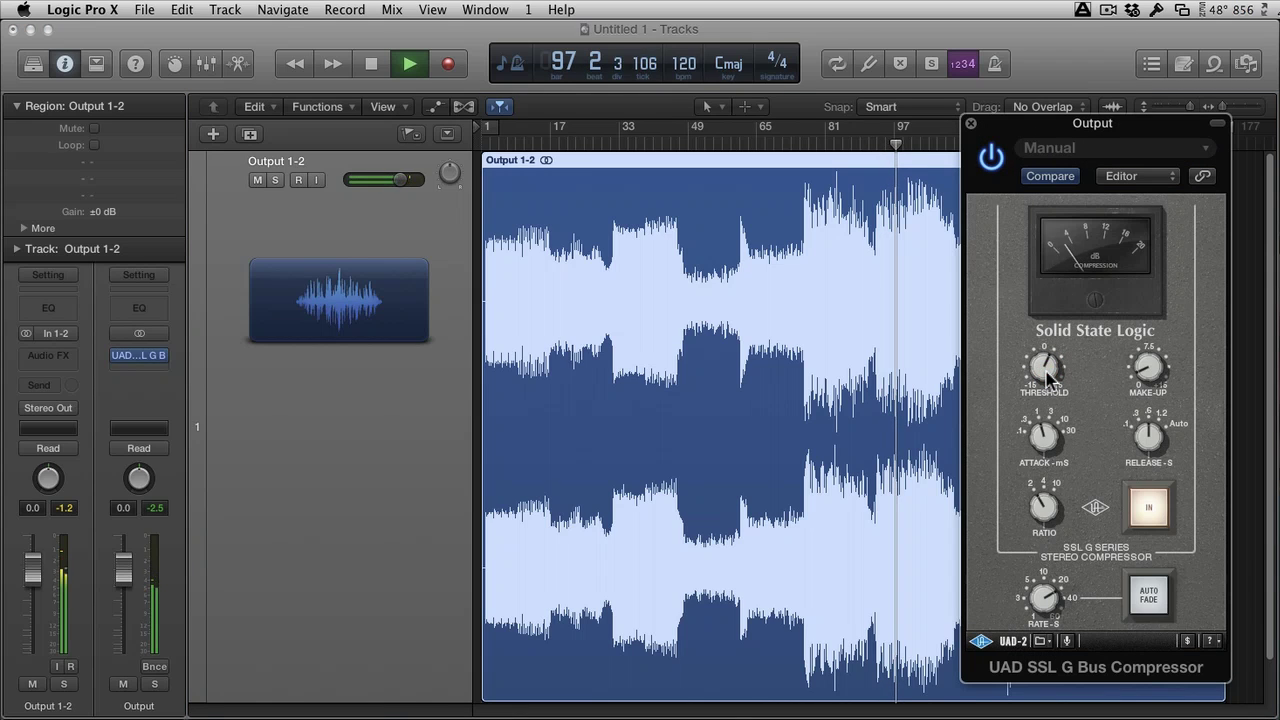
left_click(1047, 378)
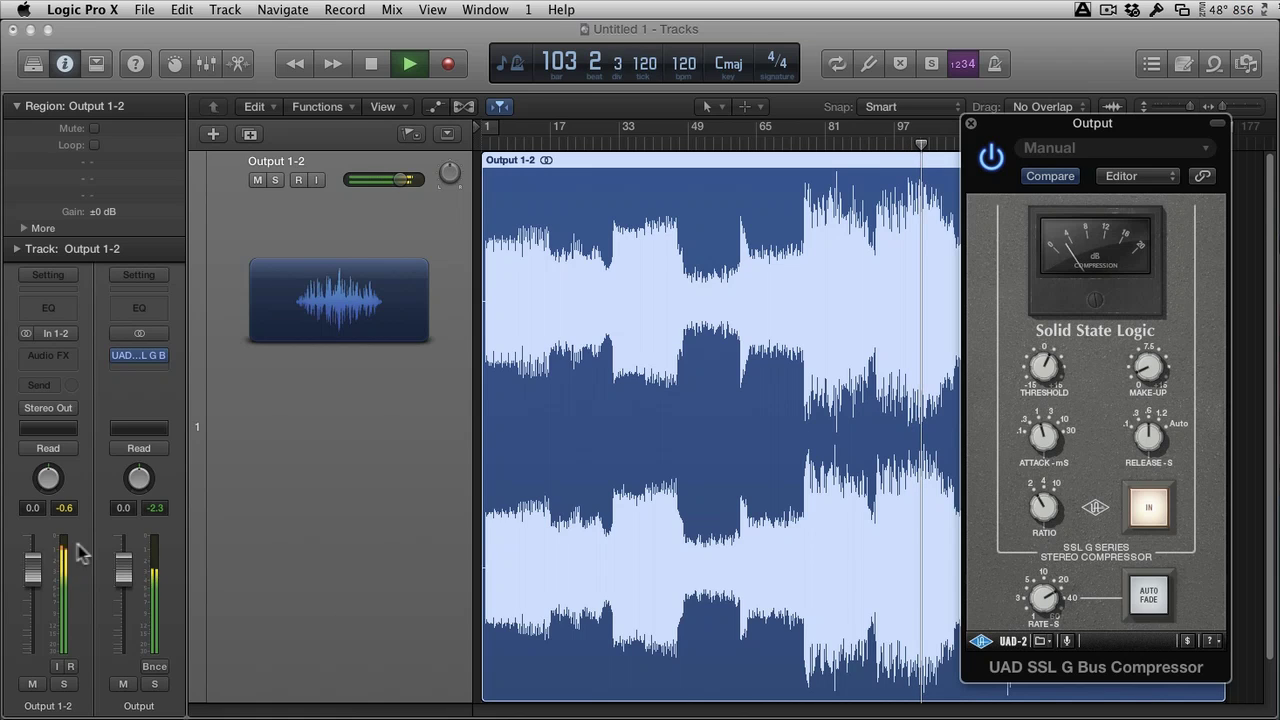
Turn the compressor's make-up gain down to 0, replay from bar 93 and stop
left_click(1150, 380)
left_click_drag(1149, 379, 1148, 375)
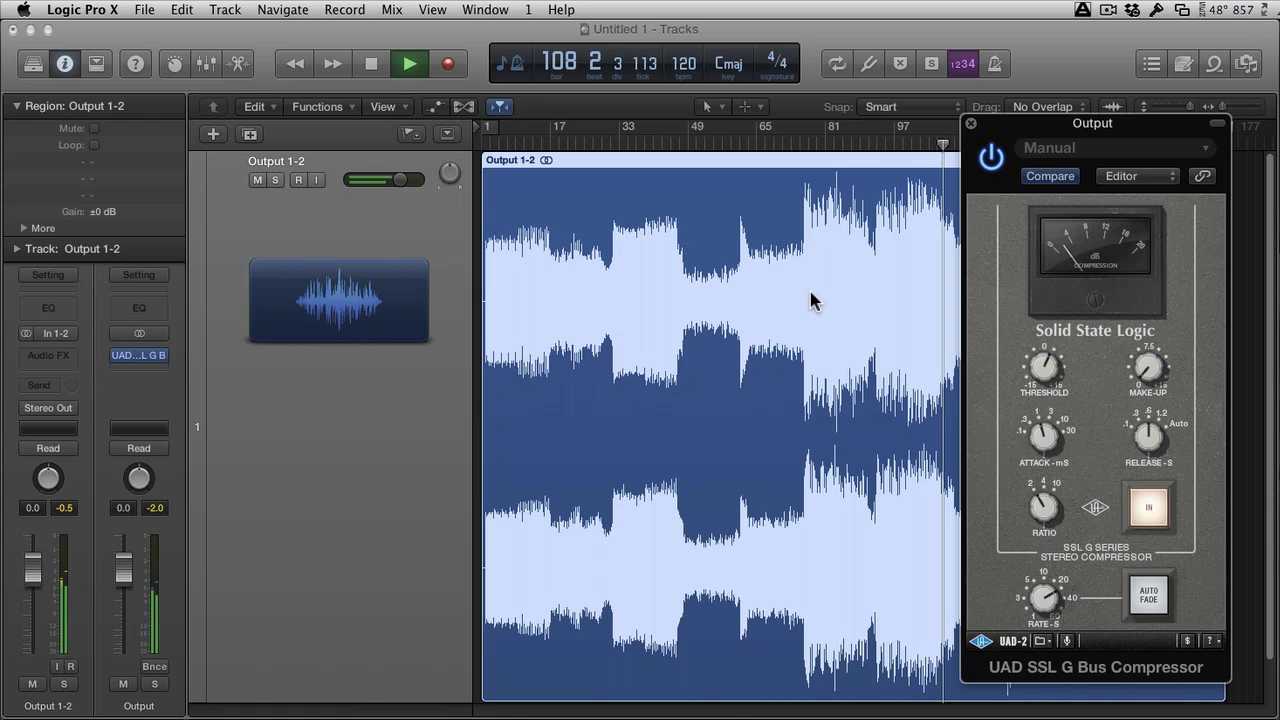
left_click(880, 145)
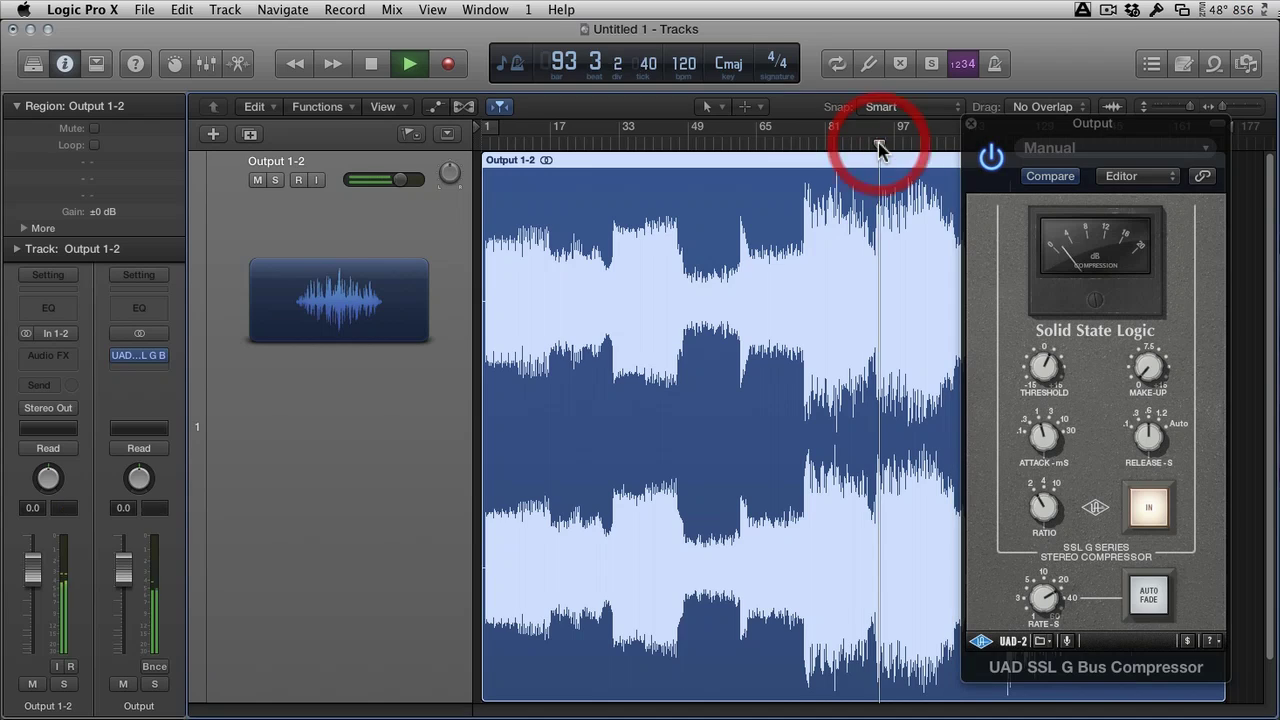
key("space")
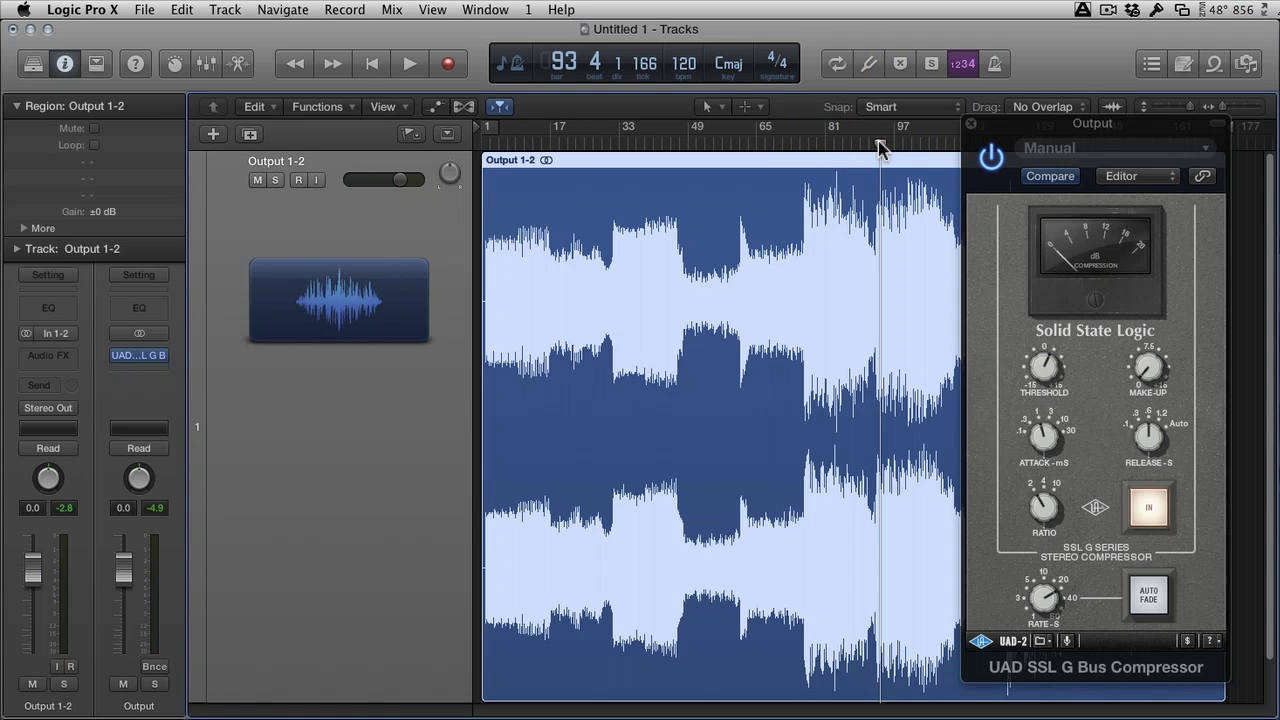
Compare the loud section from bar 93 with the compressor bypassed and engaged, raise the make-up gain slightly, and stop
left_click(1148, 508)
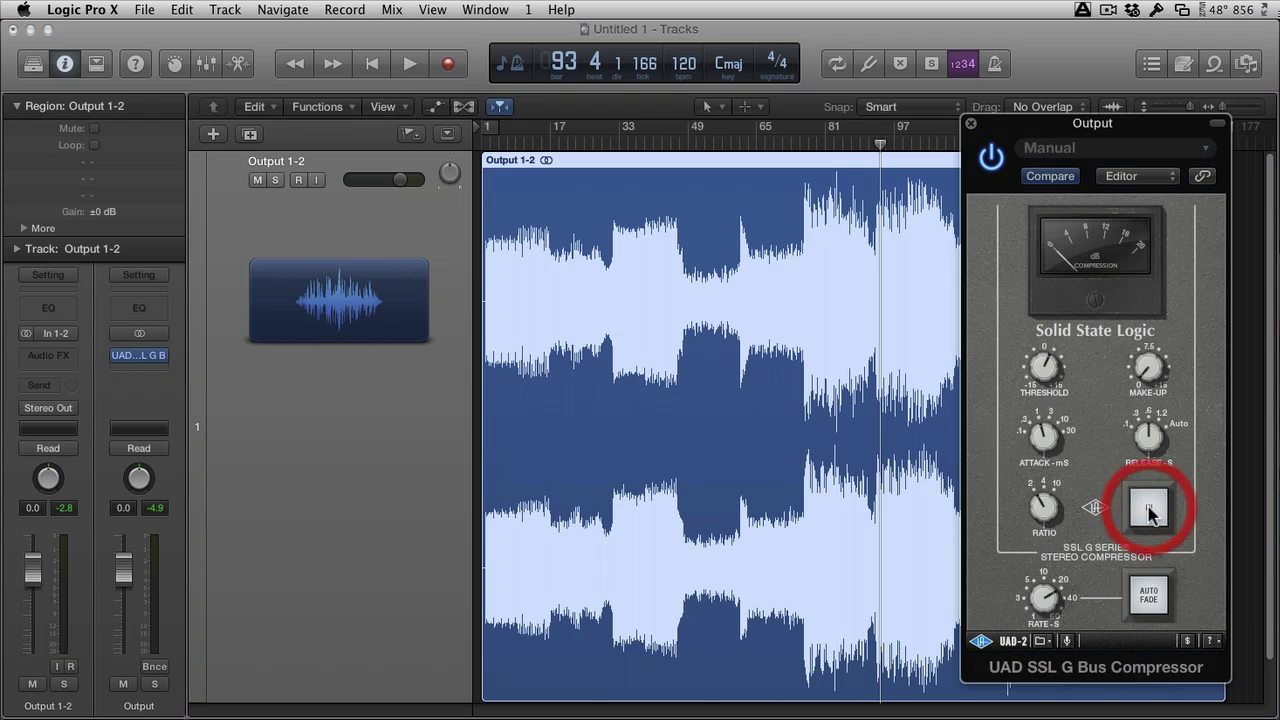
key("space")
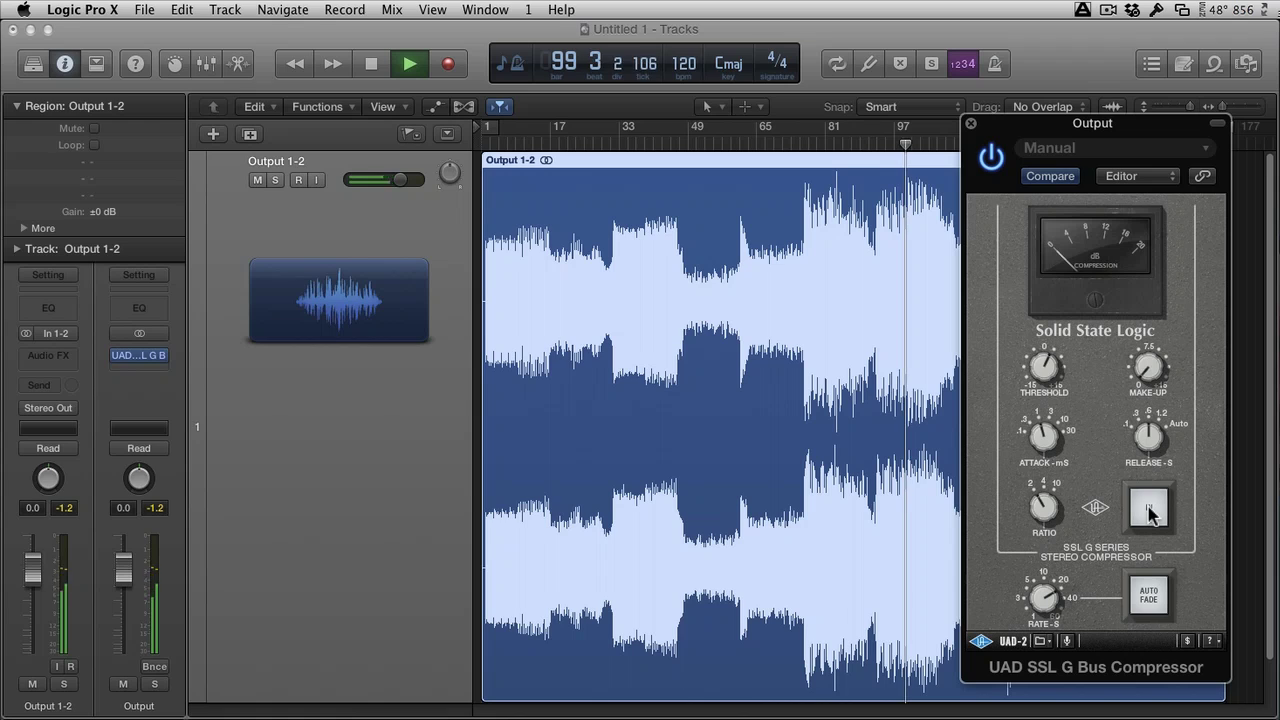
left_click(1148, 510)
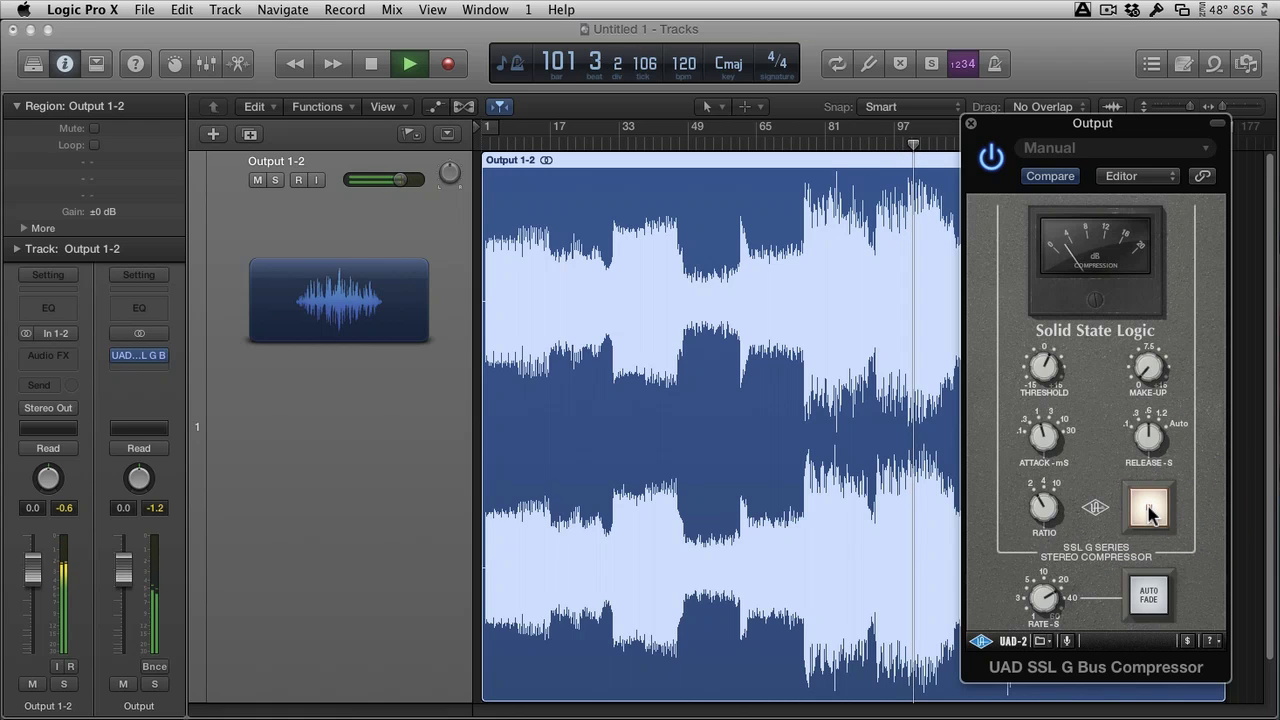
left_click(1151, 373)
left_click(1151, 370)
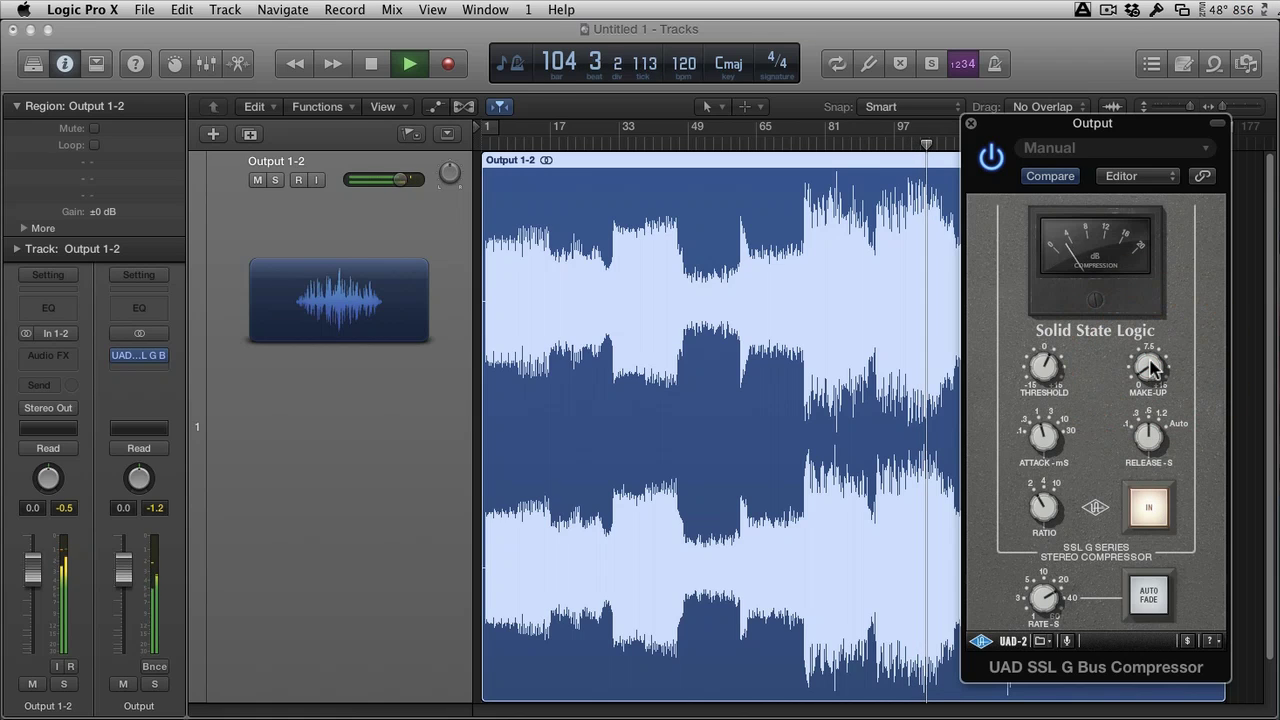
key("space")
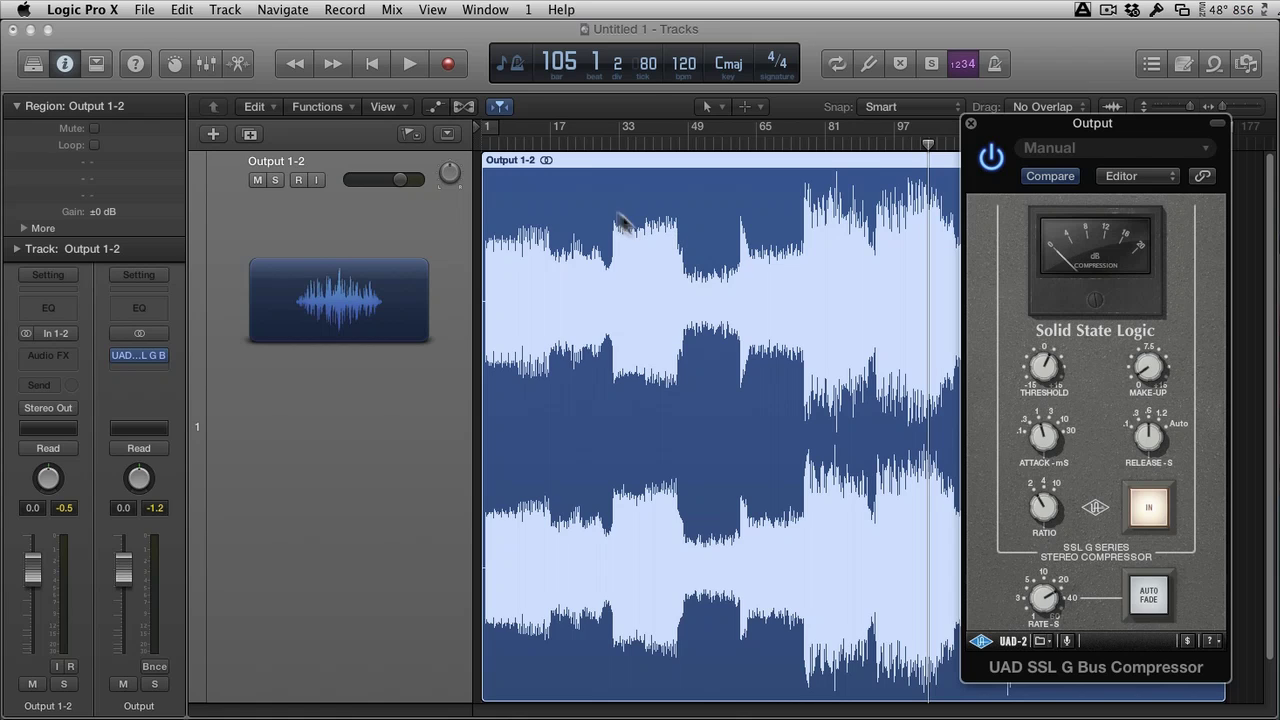
Play the intro near the start and the section from about bar 37 to check compression on the quieter parts
left_click(497, 145)
key("space")
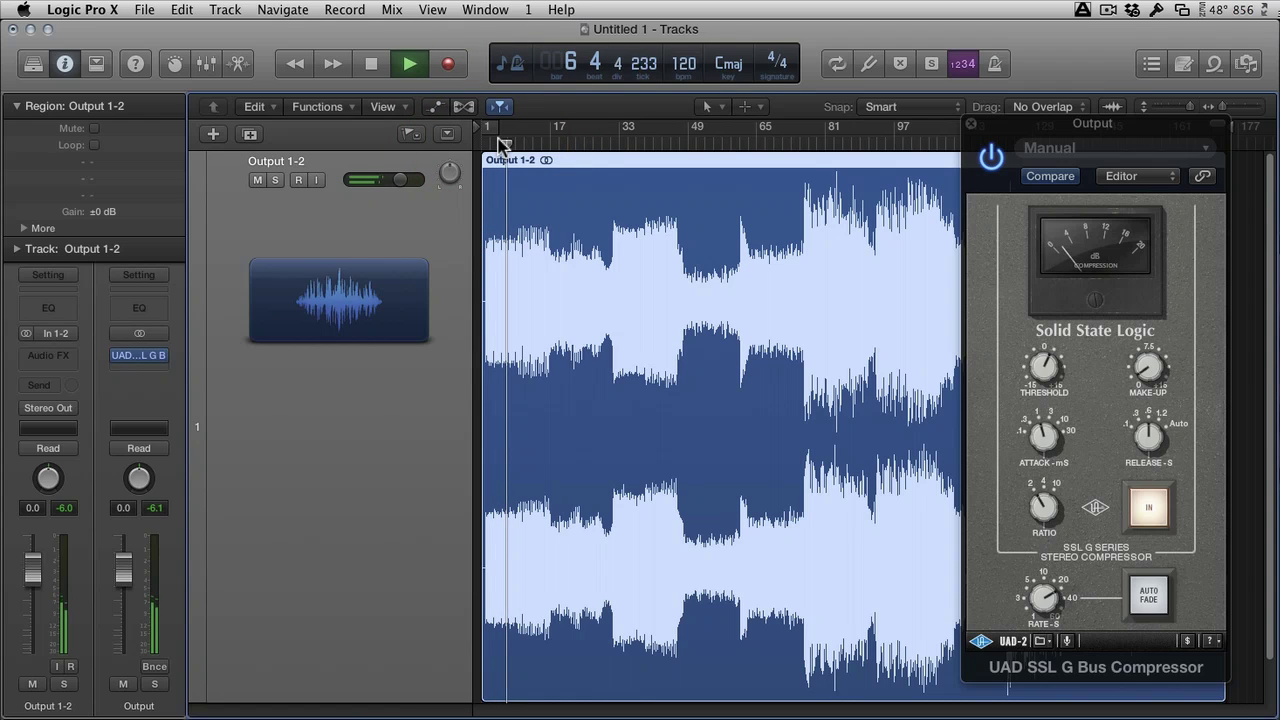
key("space")
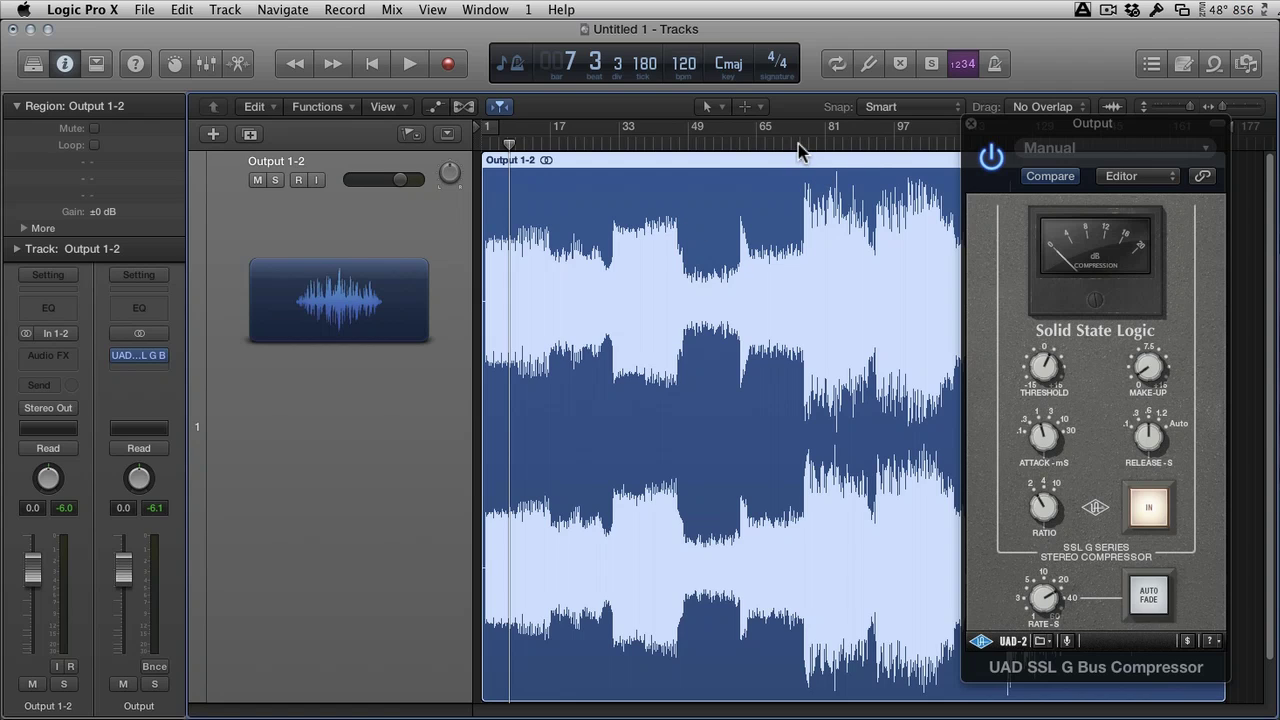
left_click(640, 143)
key("space")
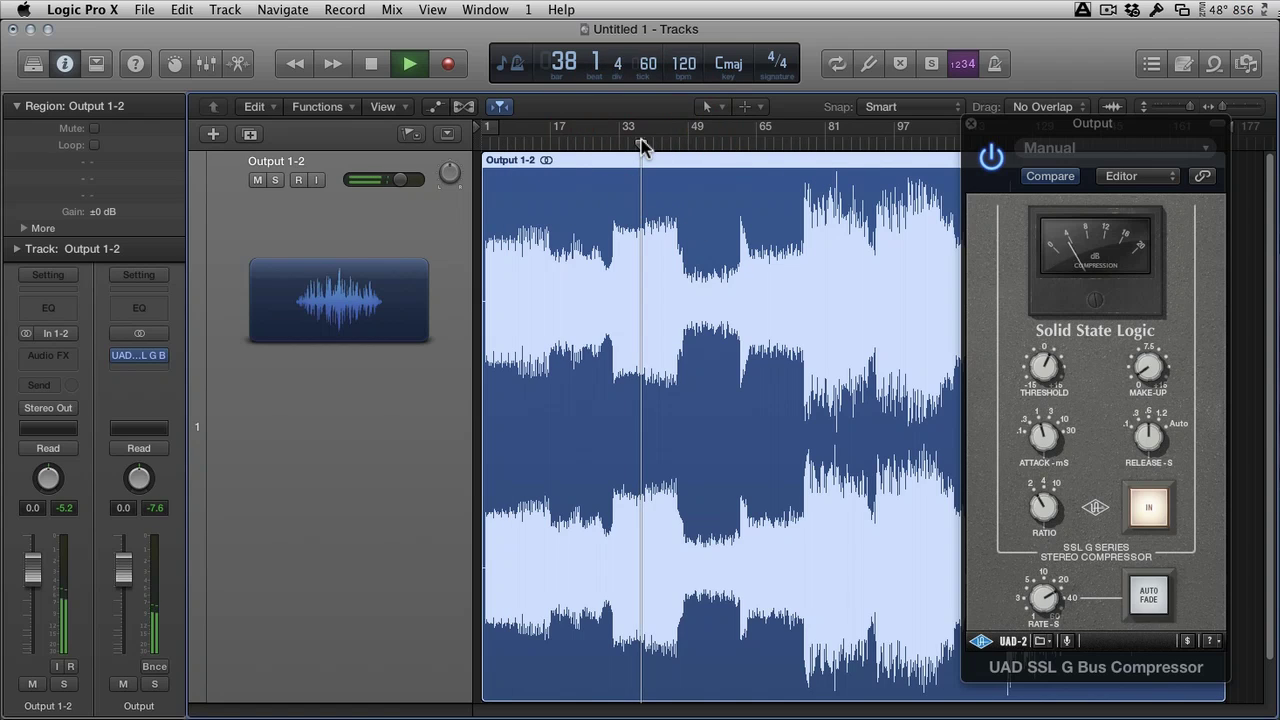
Play the loud section from about bar 82 and compare it with the compressor bypassed and re-engaged
left_click(834, 143)
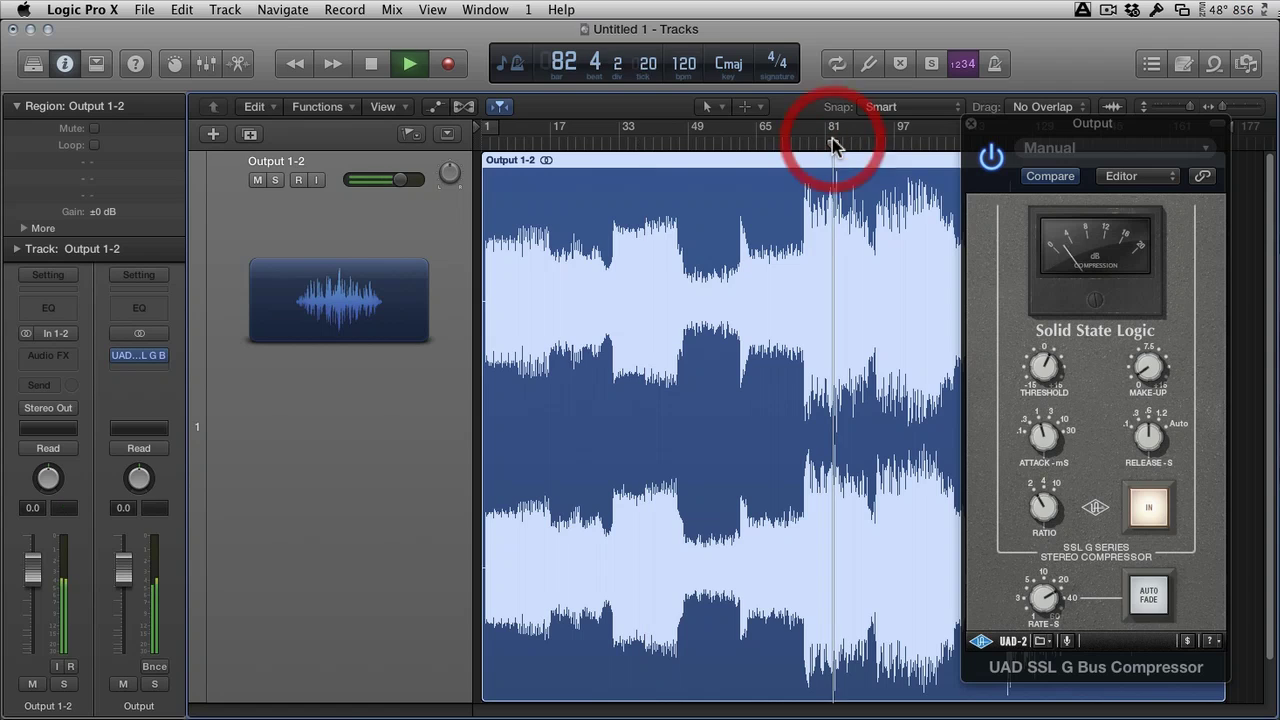
left_click(1148, 508)
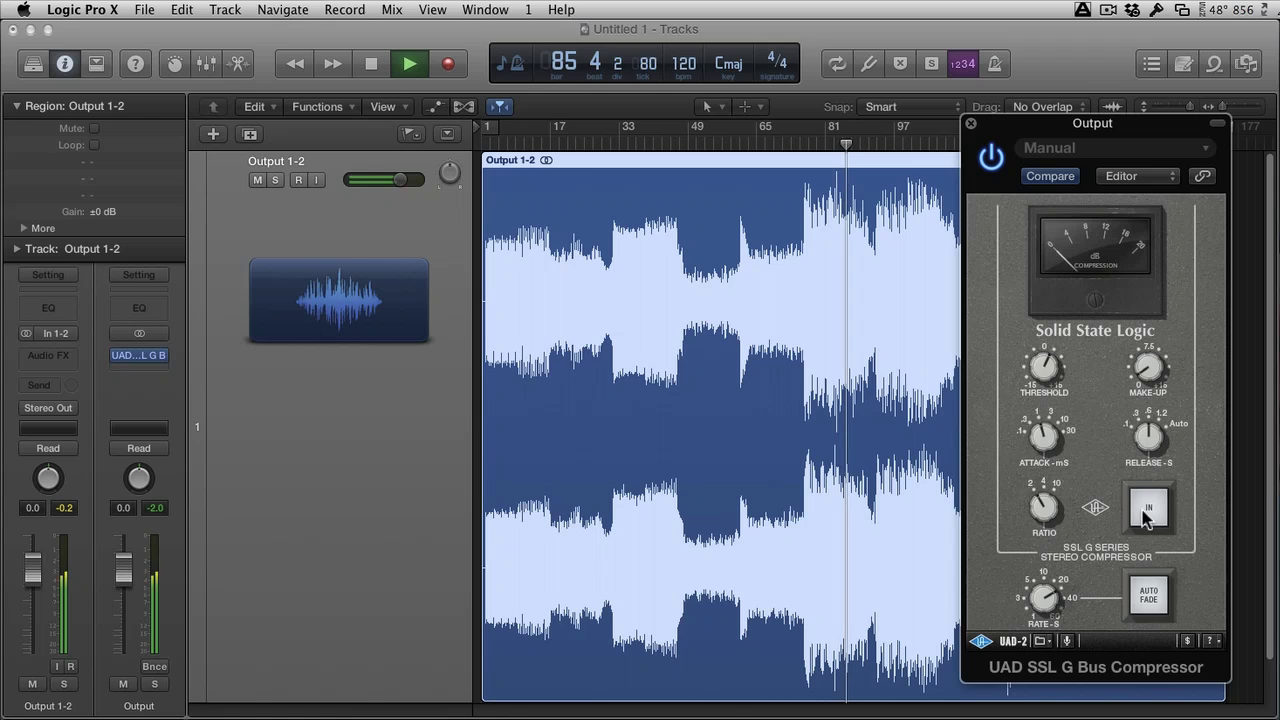
left_click(1148, 508)
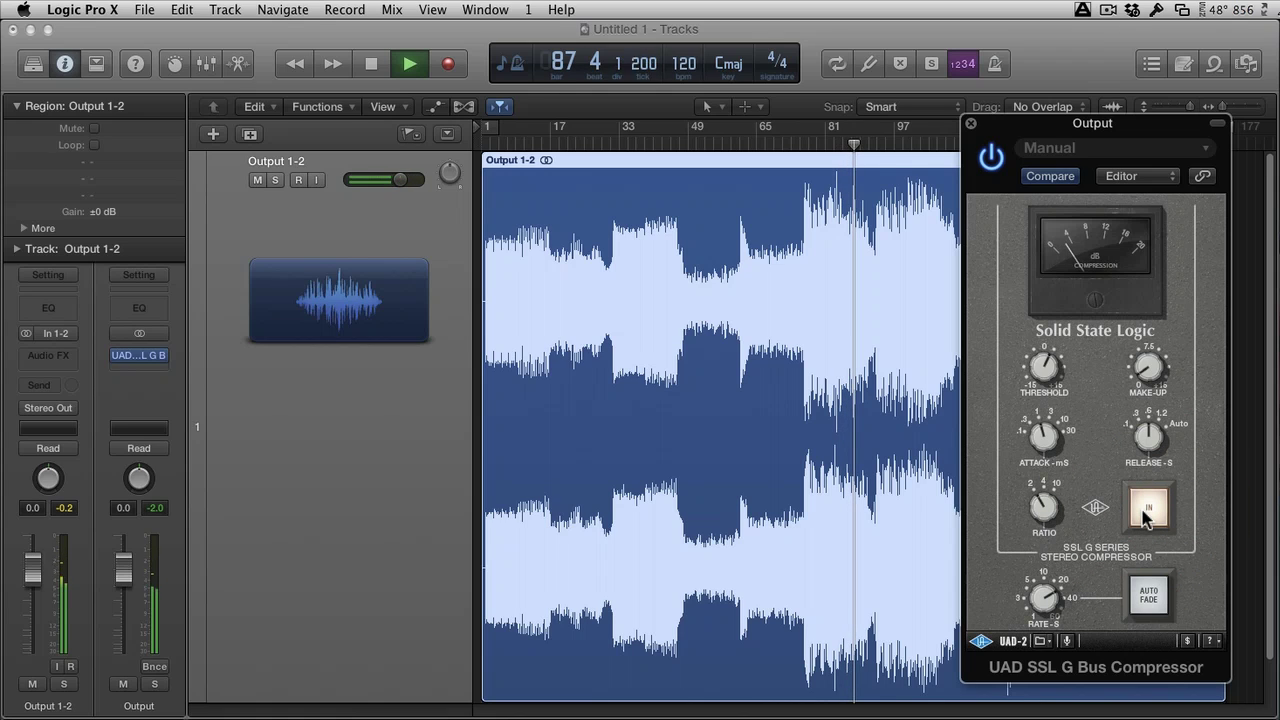
Stop playback, insert the UAD Manley Massive Passive MST after the compressor on the output, and move its window clear of the mixer strips
key("space")
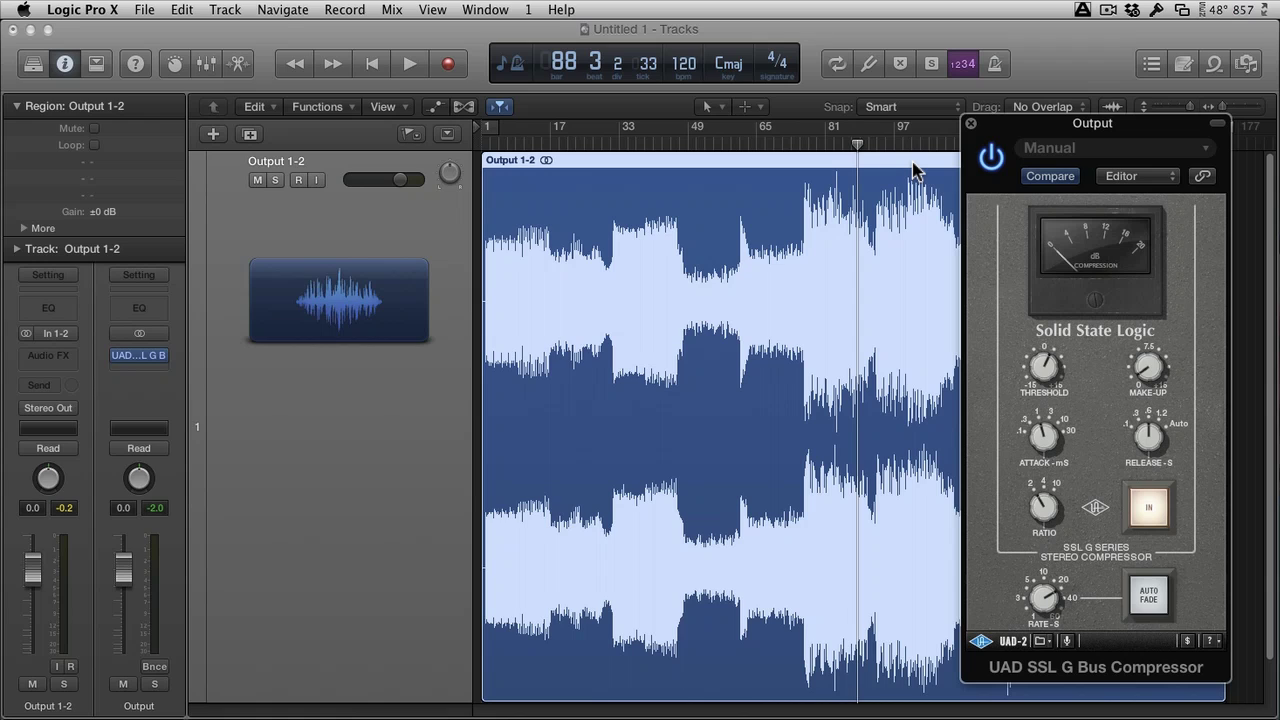
left_click(159, 367)
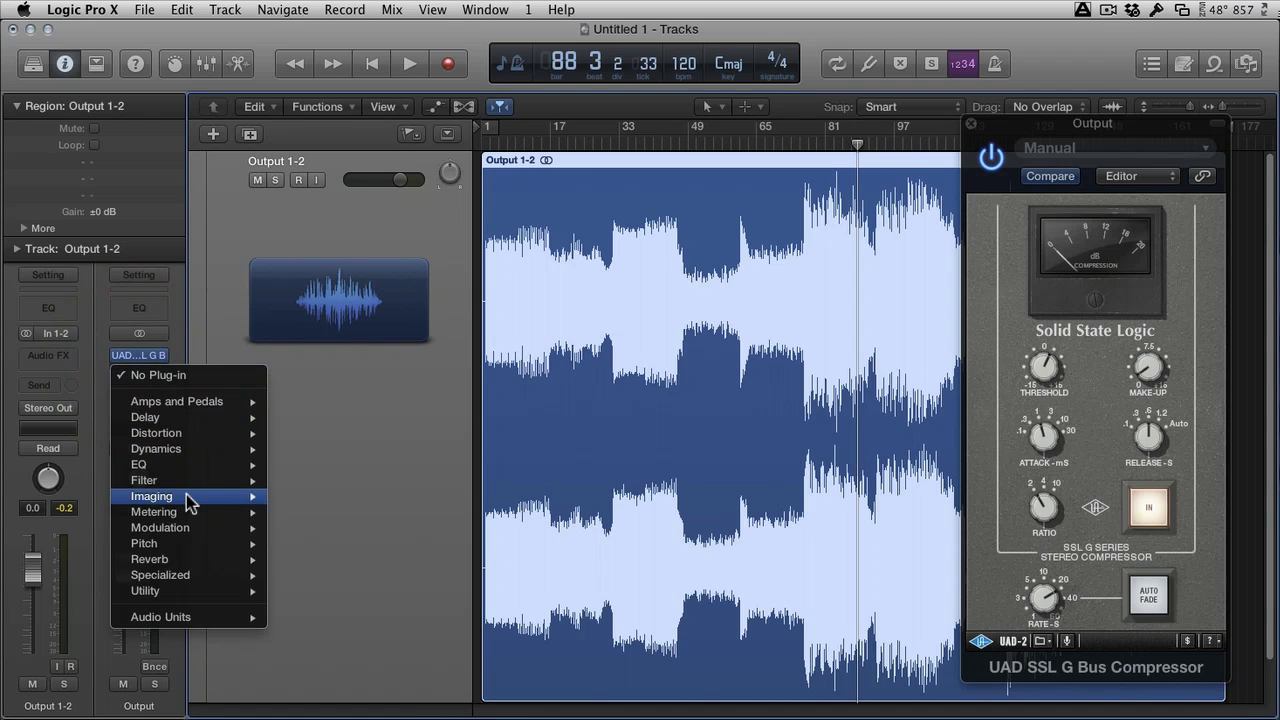
mouse_move(188, 616)
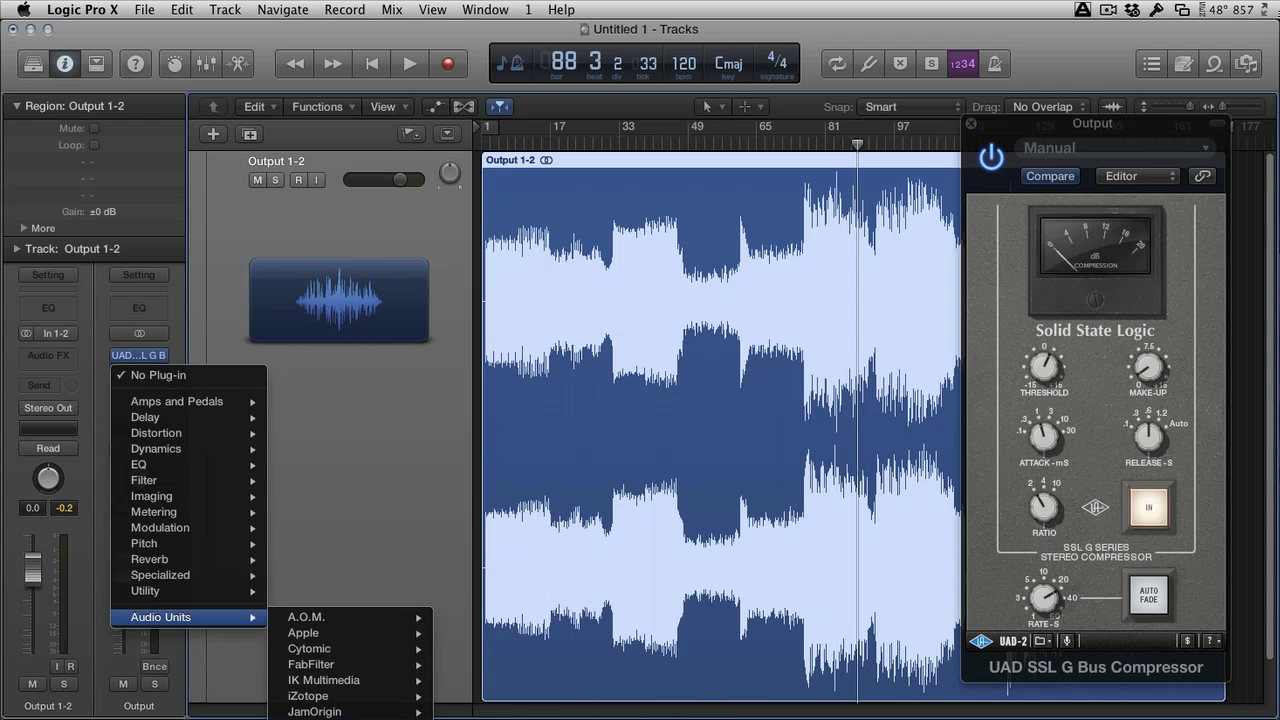
mouse_move(350, 719)
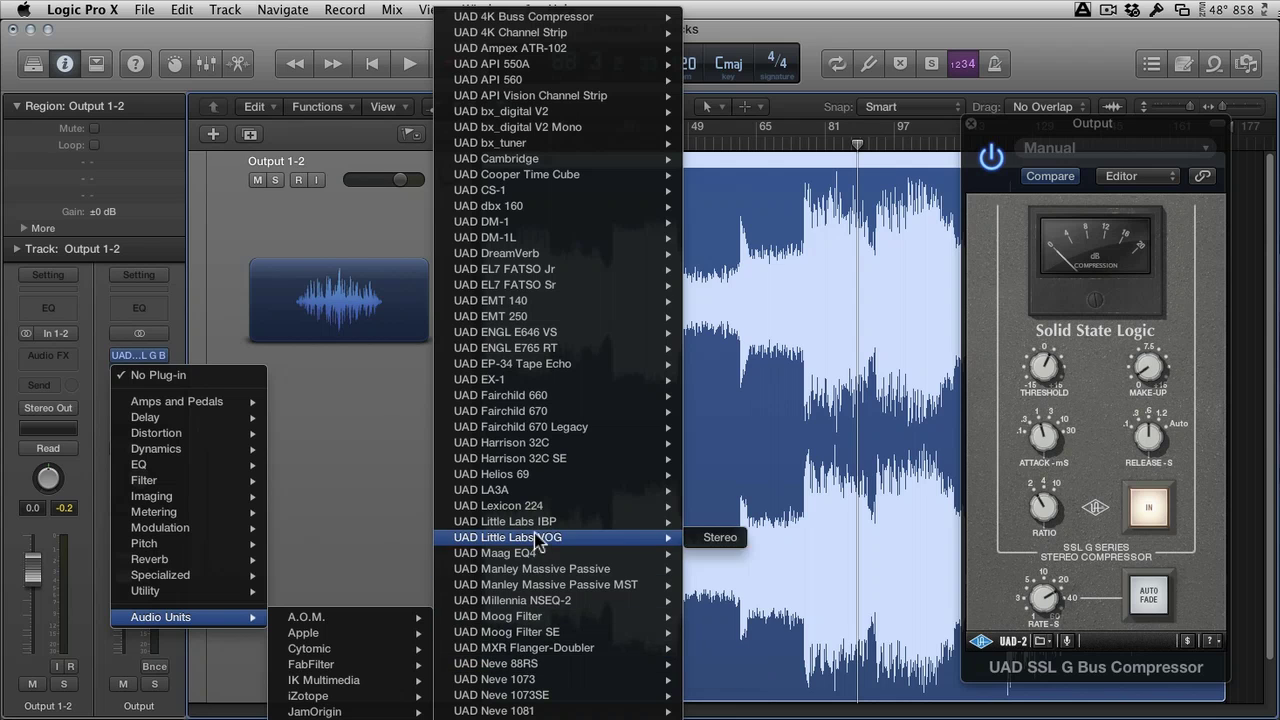
left_click(549, 585)
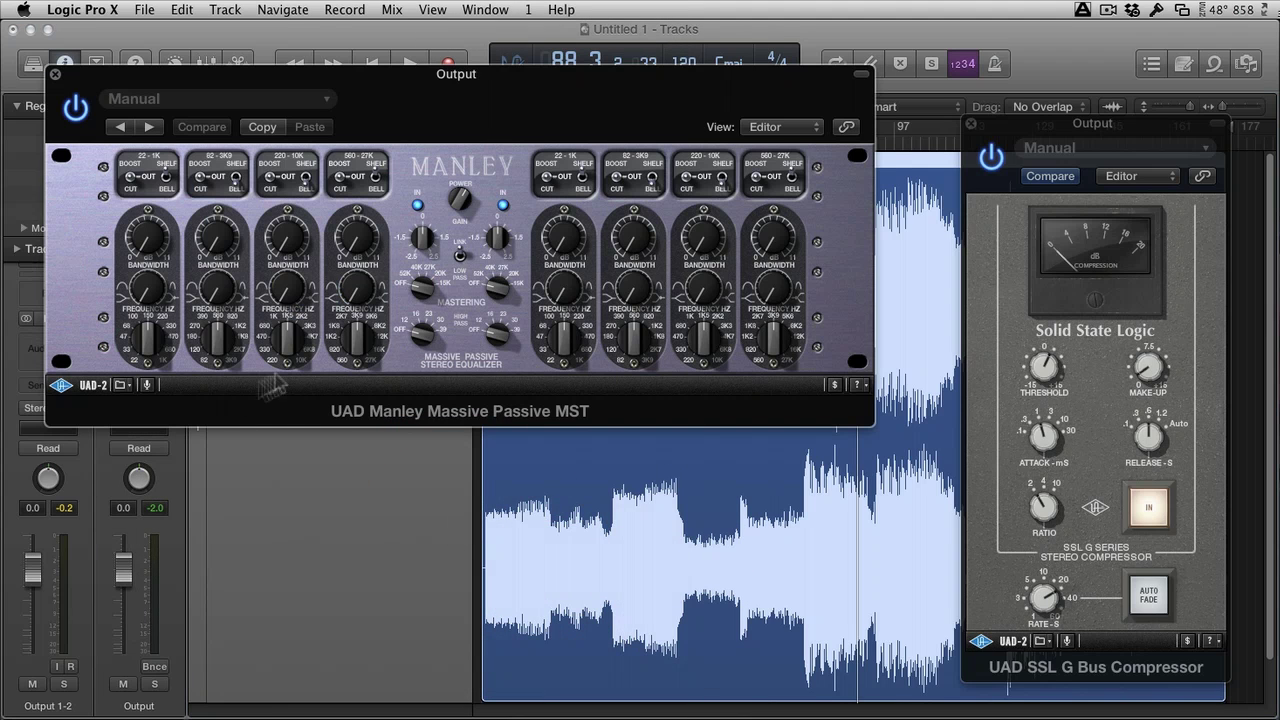
left_click_drag(313, 74, 700, 80)
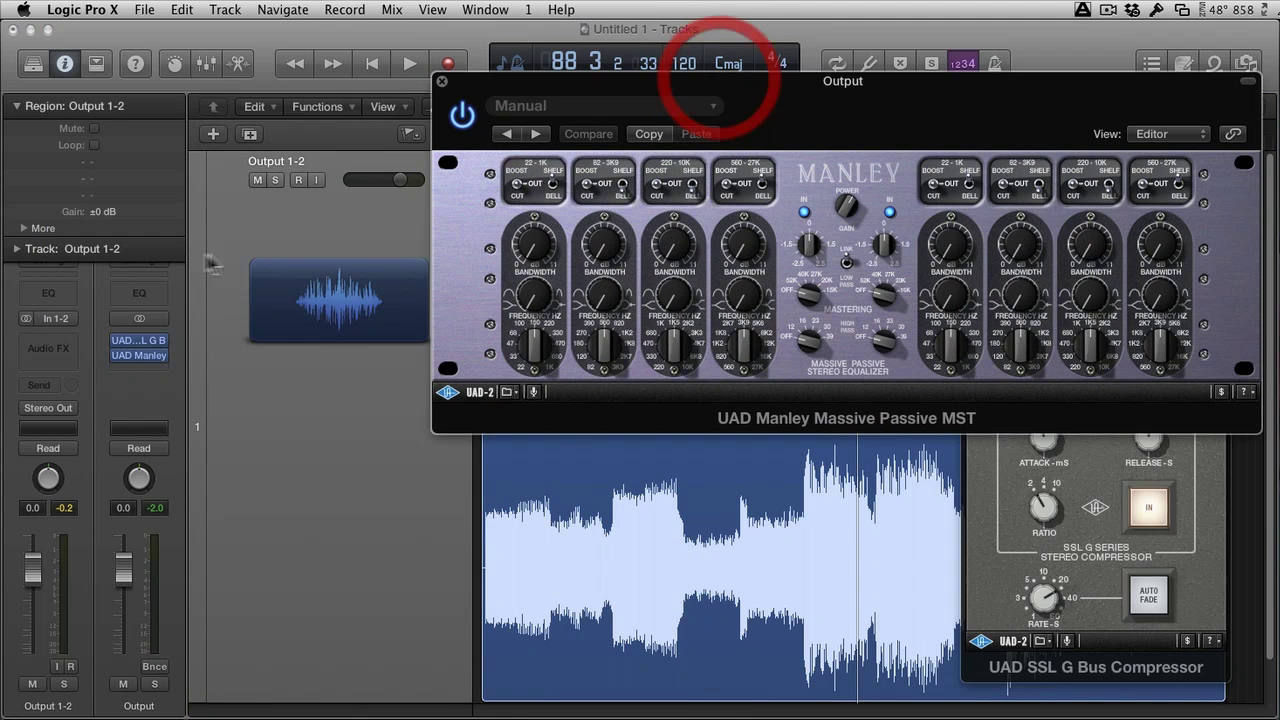
Insert the Passive EQ after the Manley on the output, place the two EQ windows together for comparison, and close the Passive EQ window
left_click(140, 371)
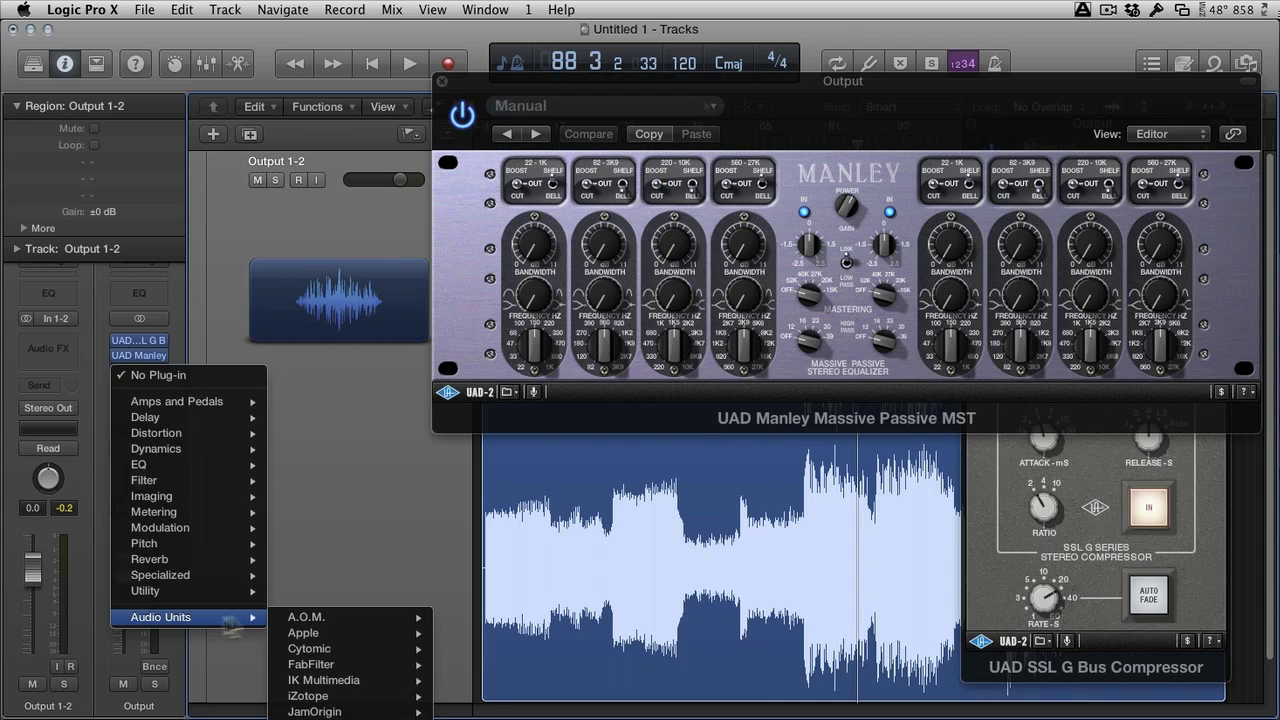
mouse_move(352, 652)
mouse_move(350, 719)
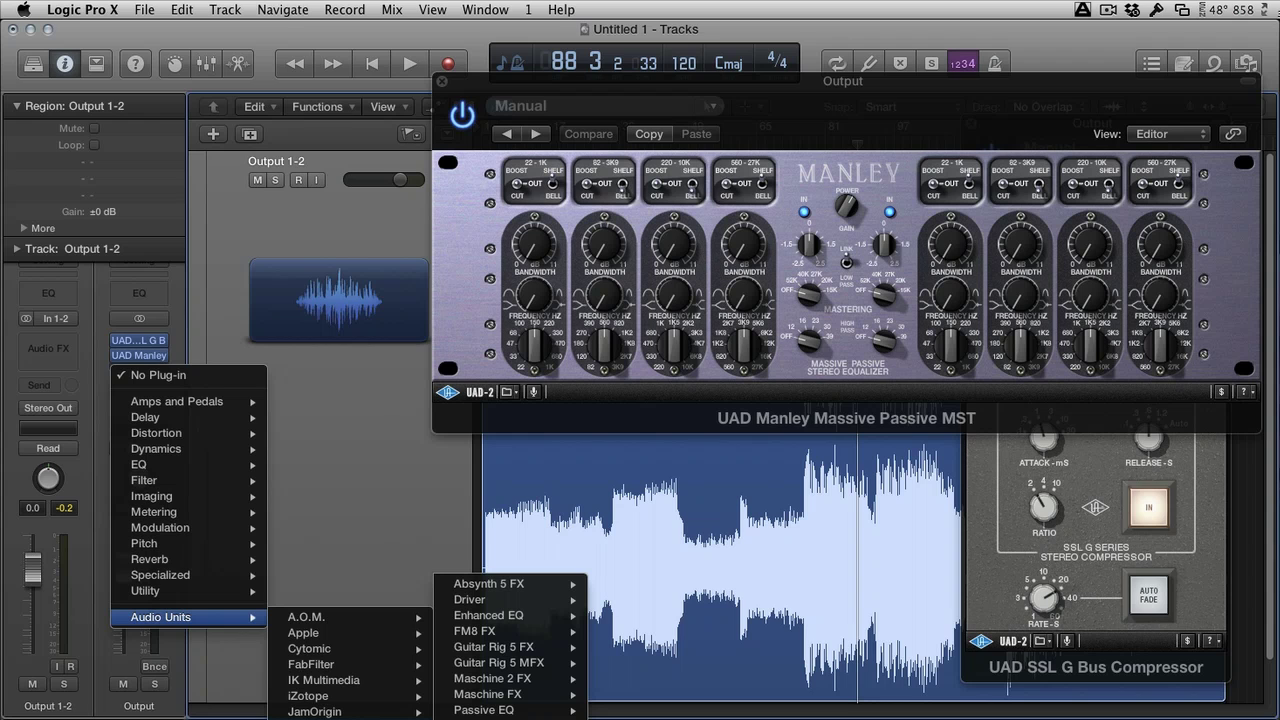
left_click(505, 708)
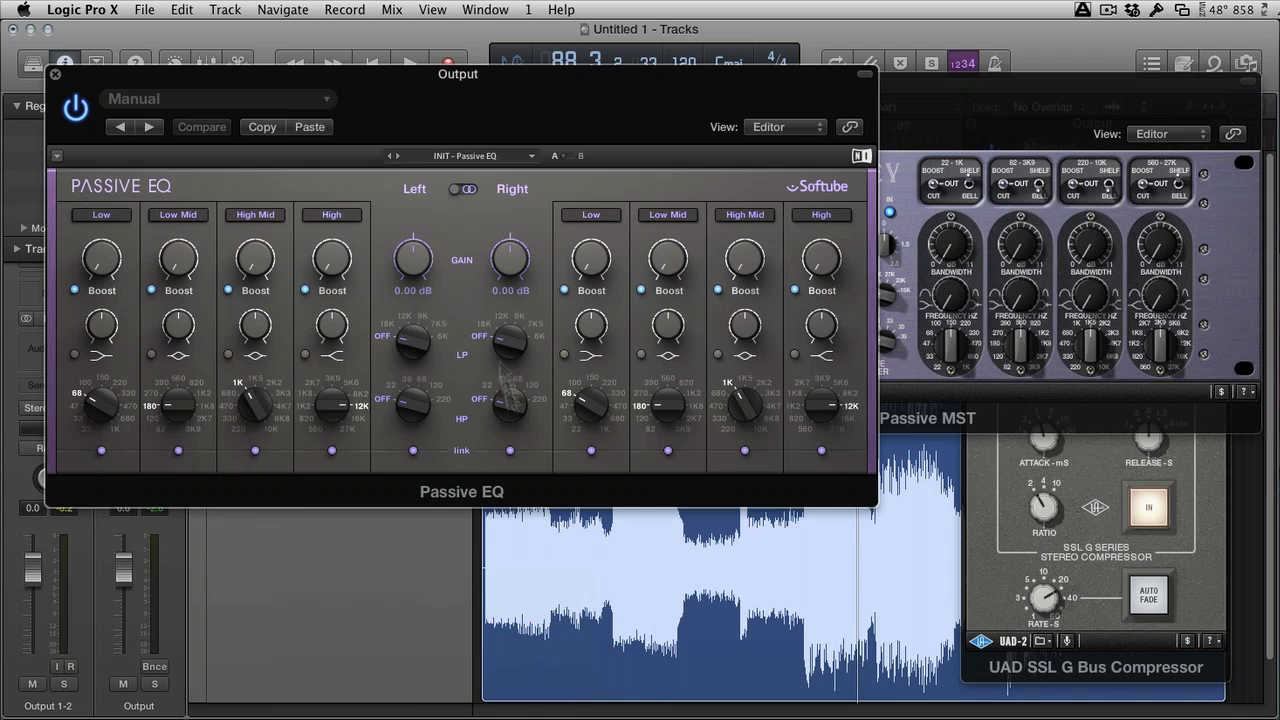
left_click_drag(405, 74, 645, 272)
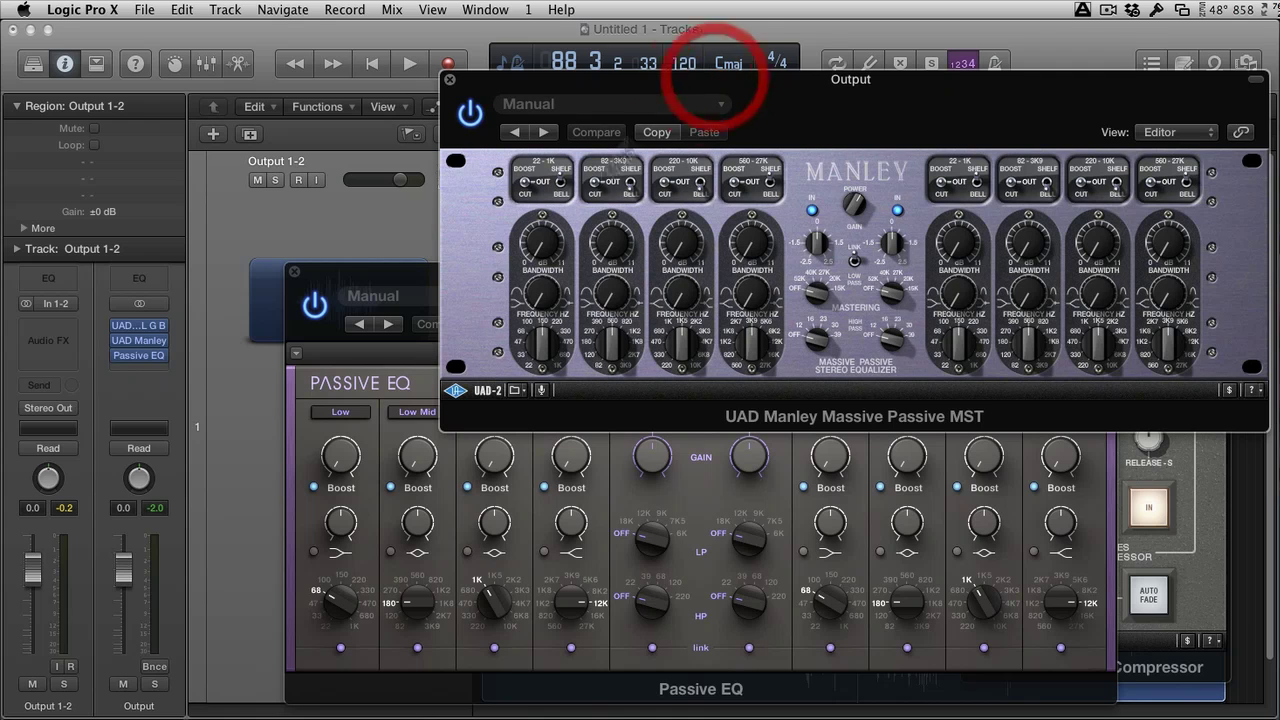
left_click(409, 288)
left_click(775, 85)
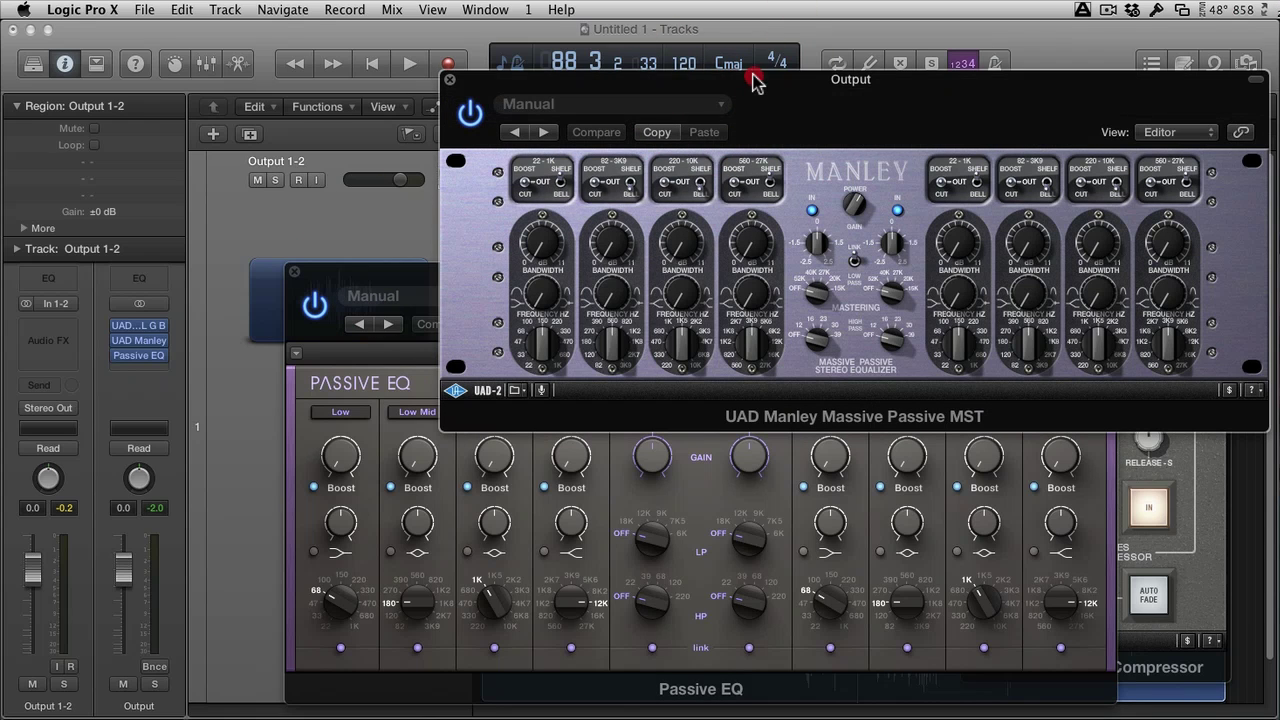
left_click(293, 272)
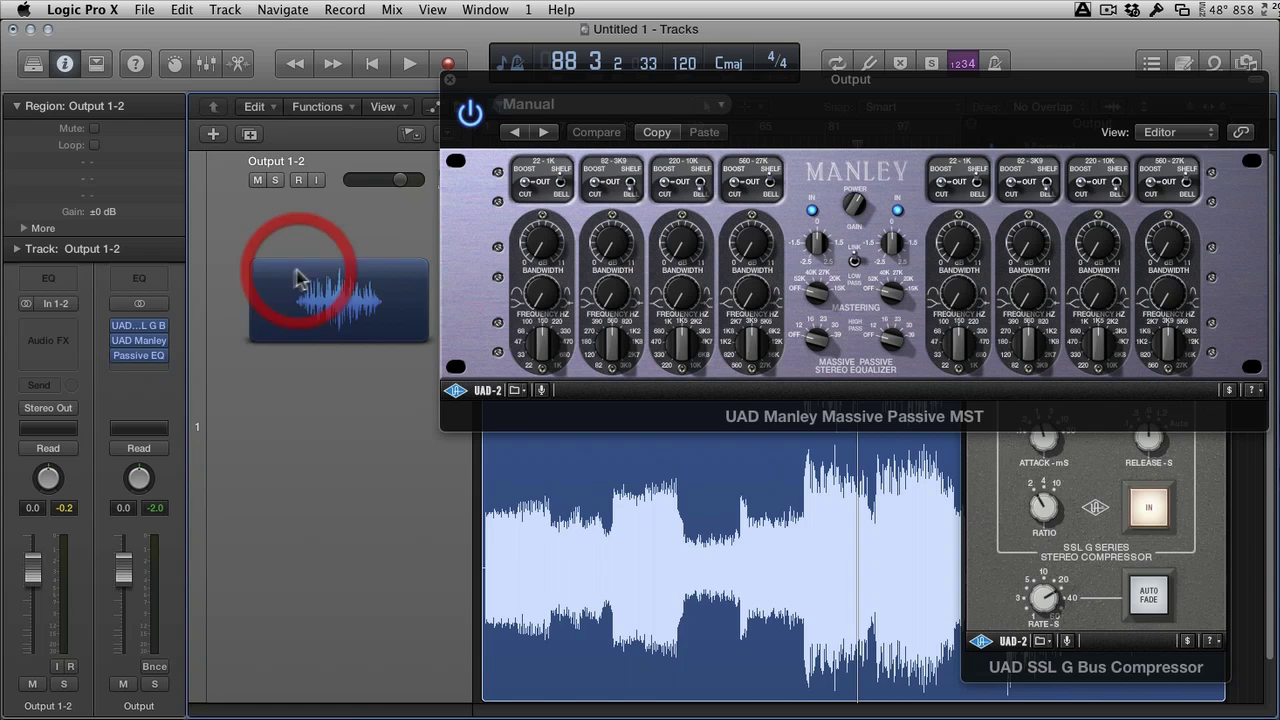
Insert the FabFilter FF Pro-Q as the fourth plug-in on the output and move its window clear of the mixer strips
left_click(155, 370)
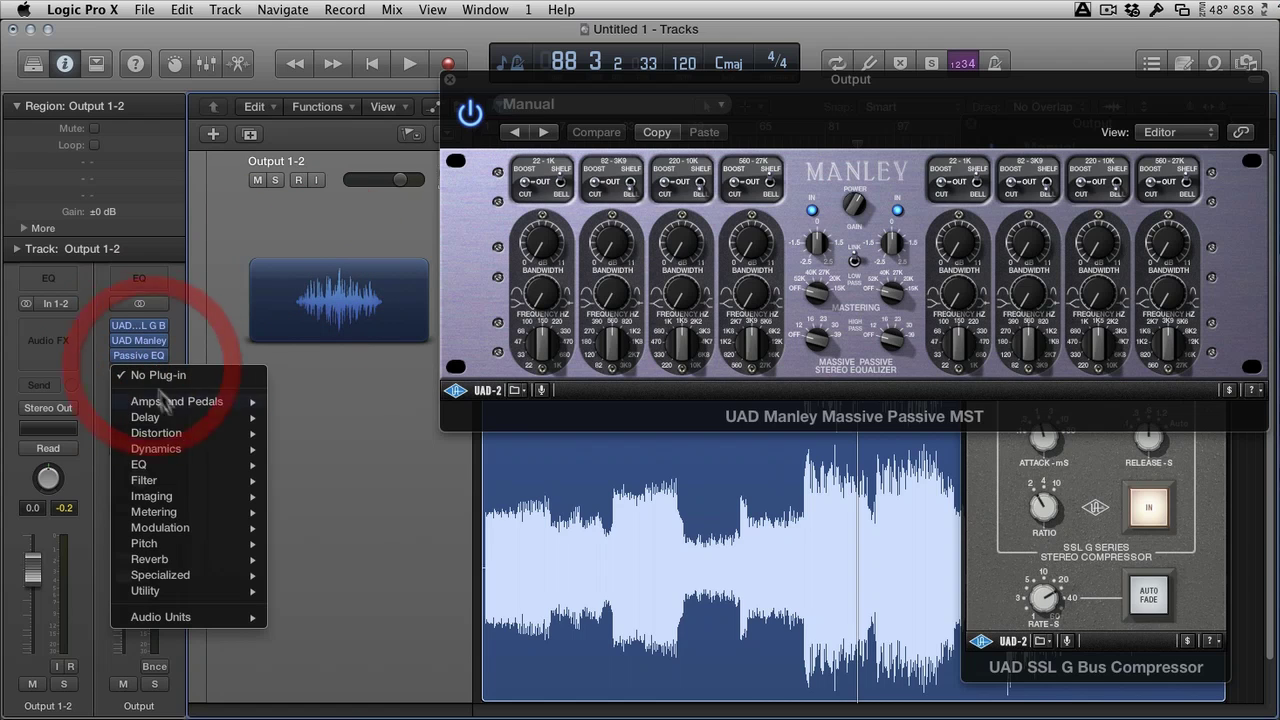
mouse_move(275, 615)
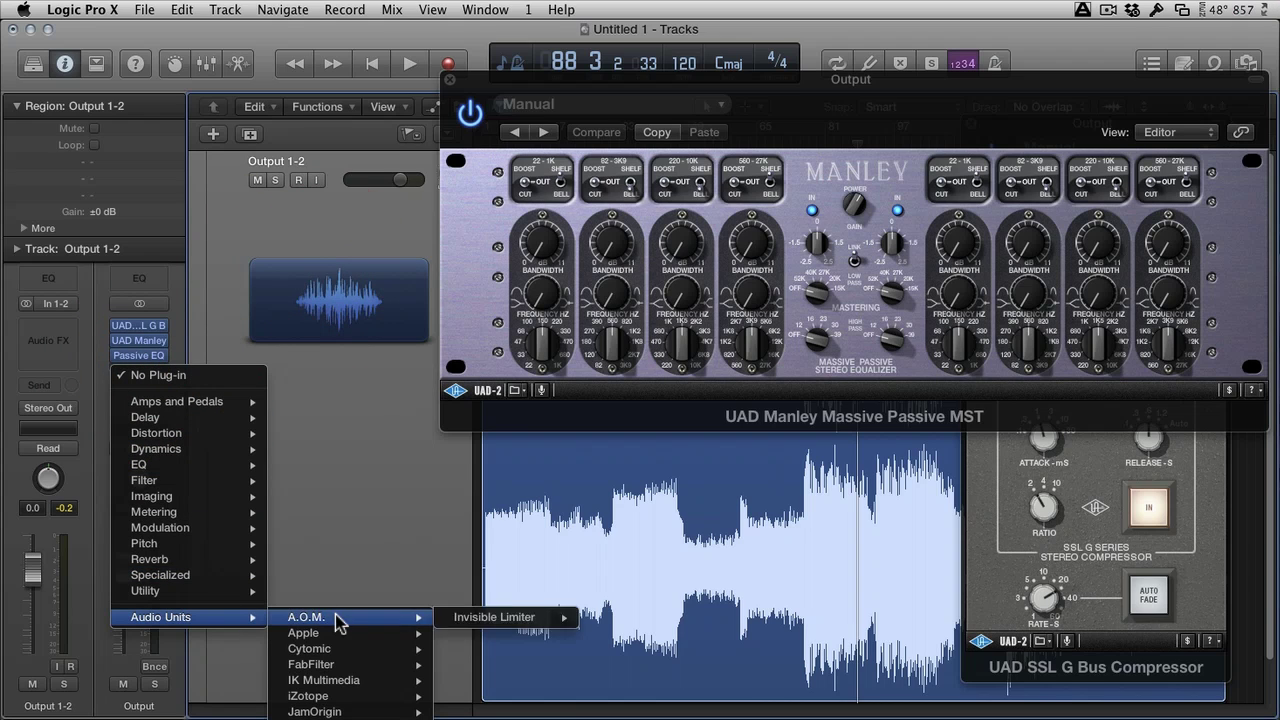
mouse_move(330, 664)
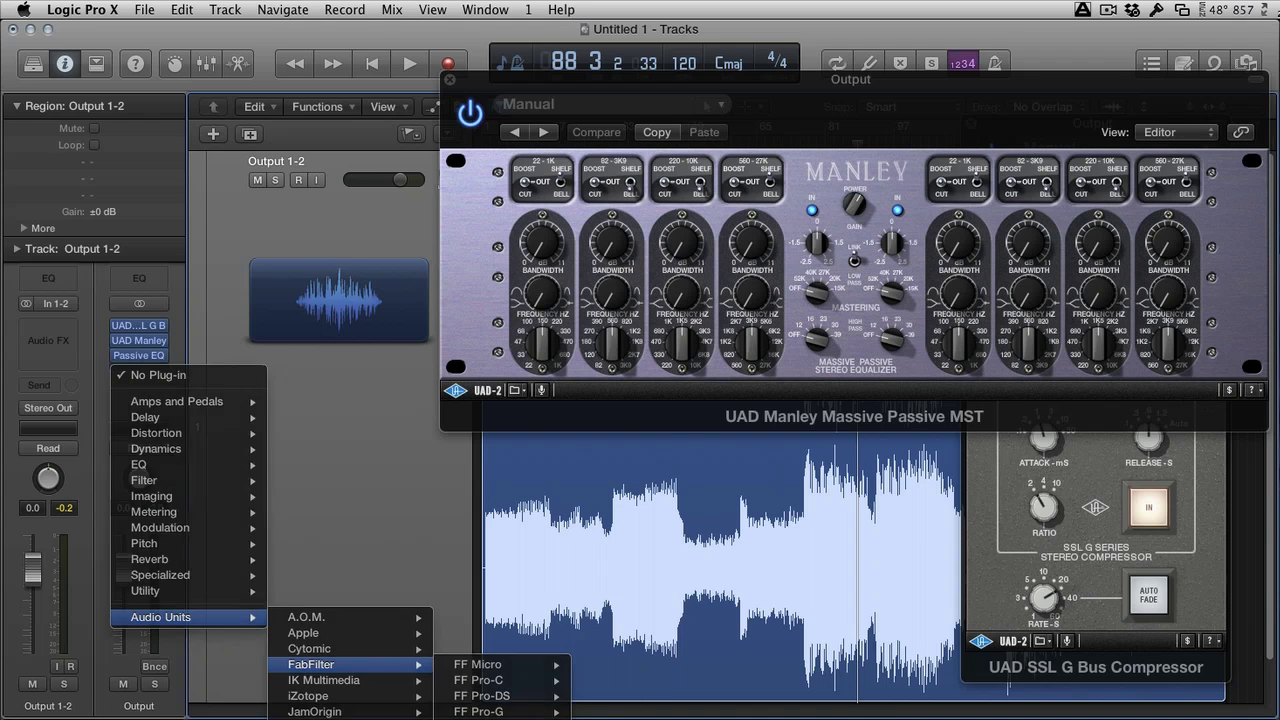
left_click(480, 716)
left_click_drag(357, 71, 560, 80)
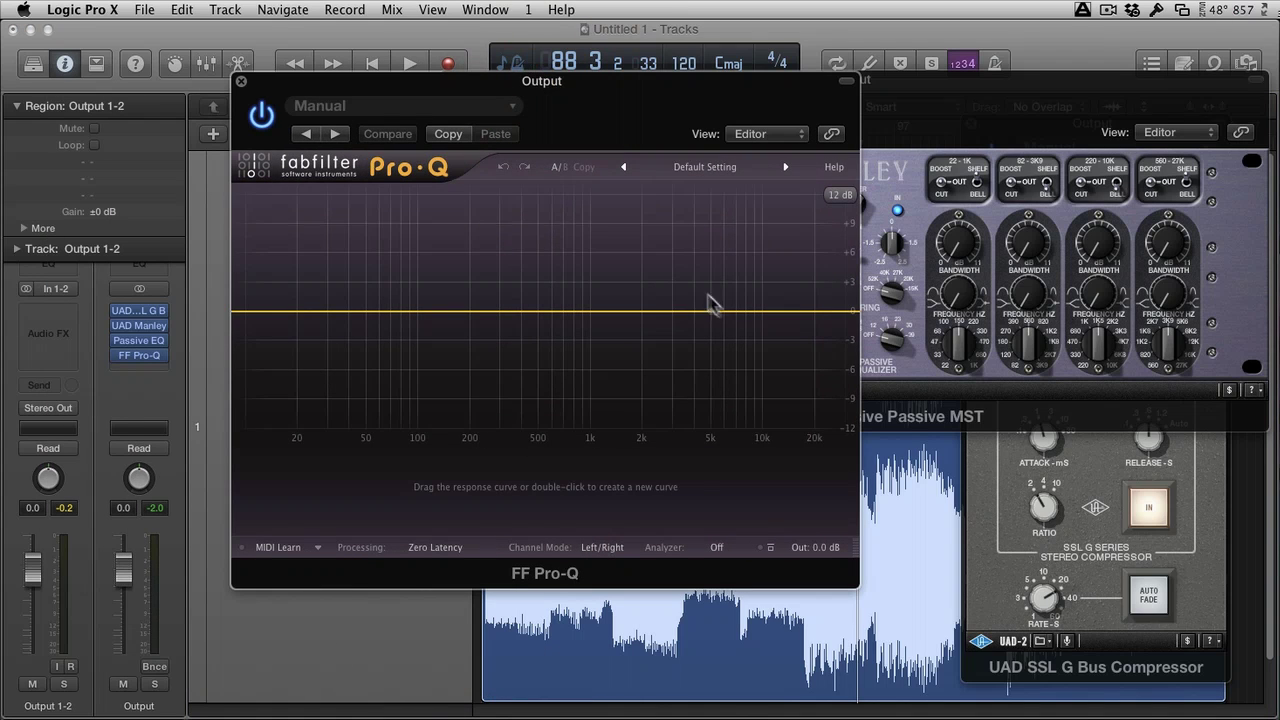
Shape a gentle Pro-Q curve with a slight boost near 20 kHz, a -0.67 dB dip at 2656.9 Hz and a widened boost near 400 Hz
left_click_drag(712, 305, 663, 318)
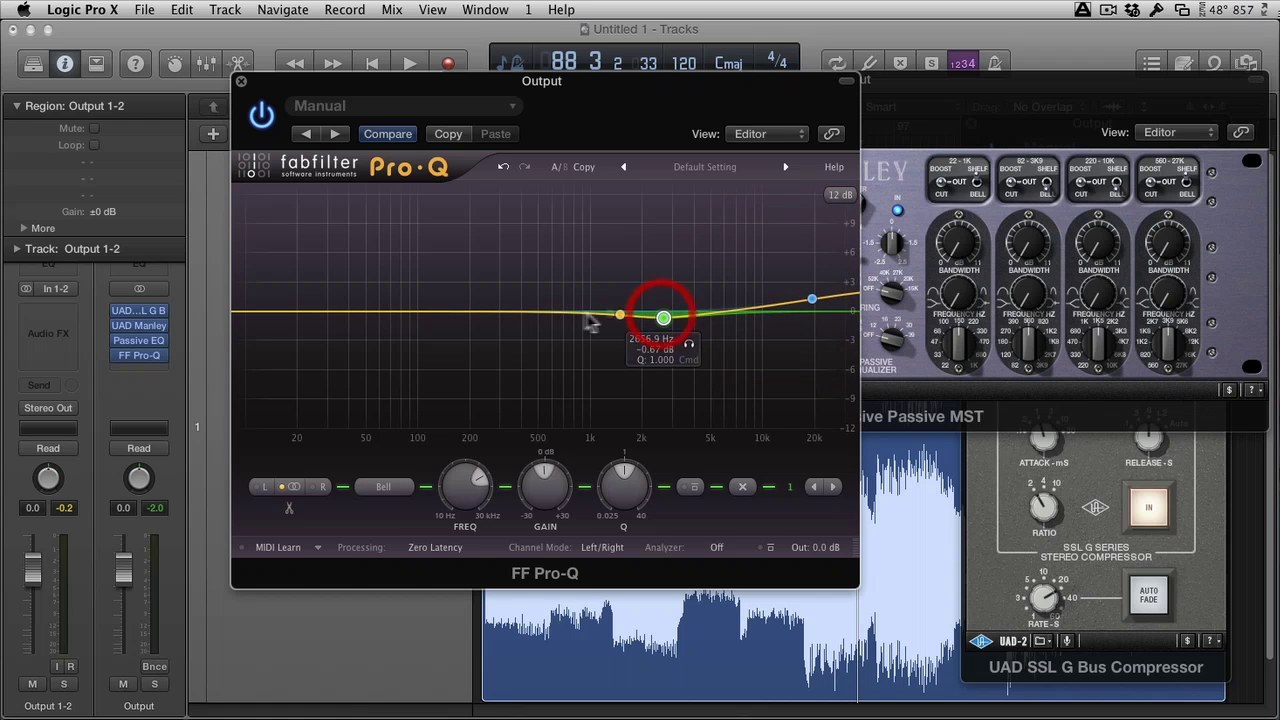
left_click_drag(586, 316, 521, 302)
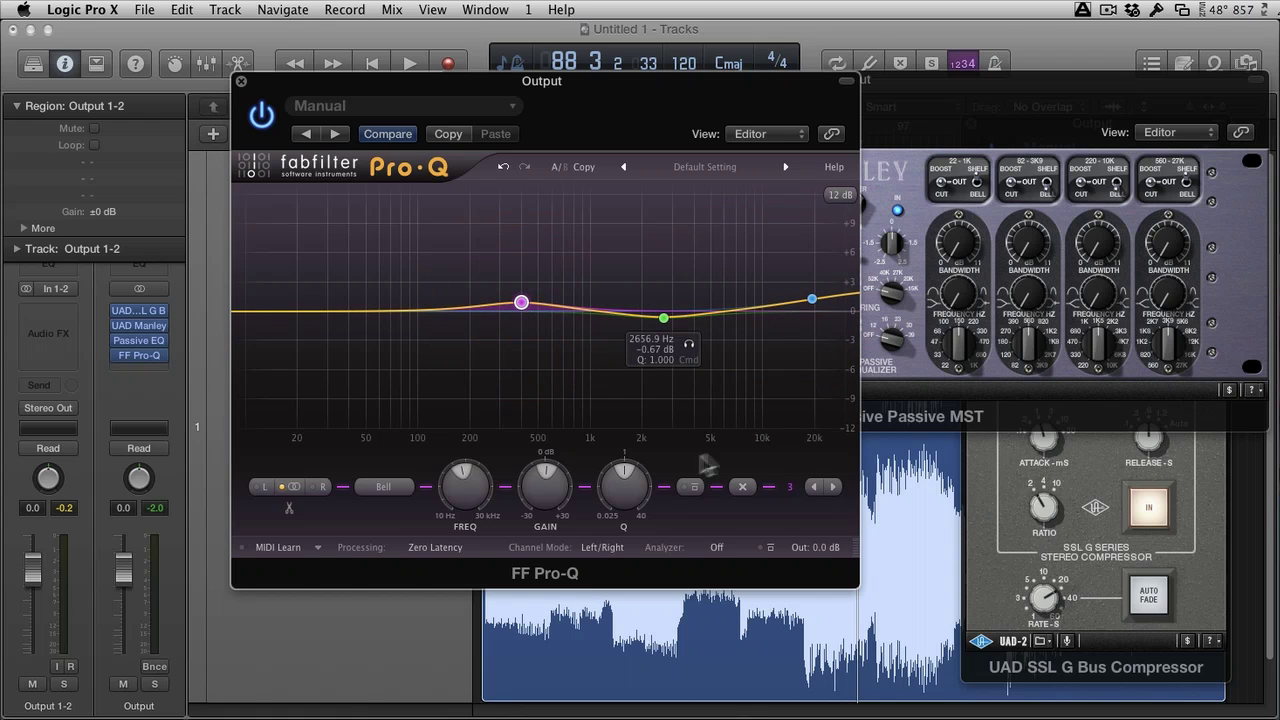
left_click_drag(623, 480, 628, 545)
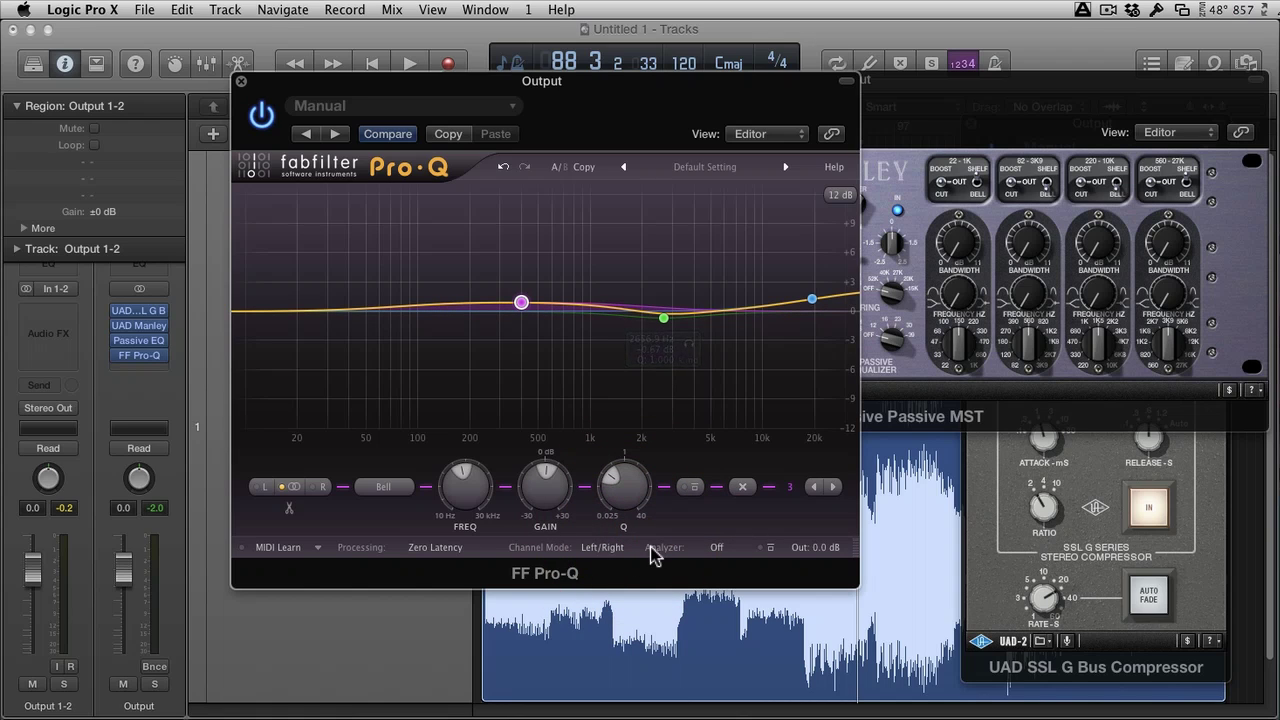
Set the Pro-Q analyzer to Post-EQ and play the song briefly to view its spectrum
left_click(716, 548)
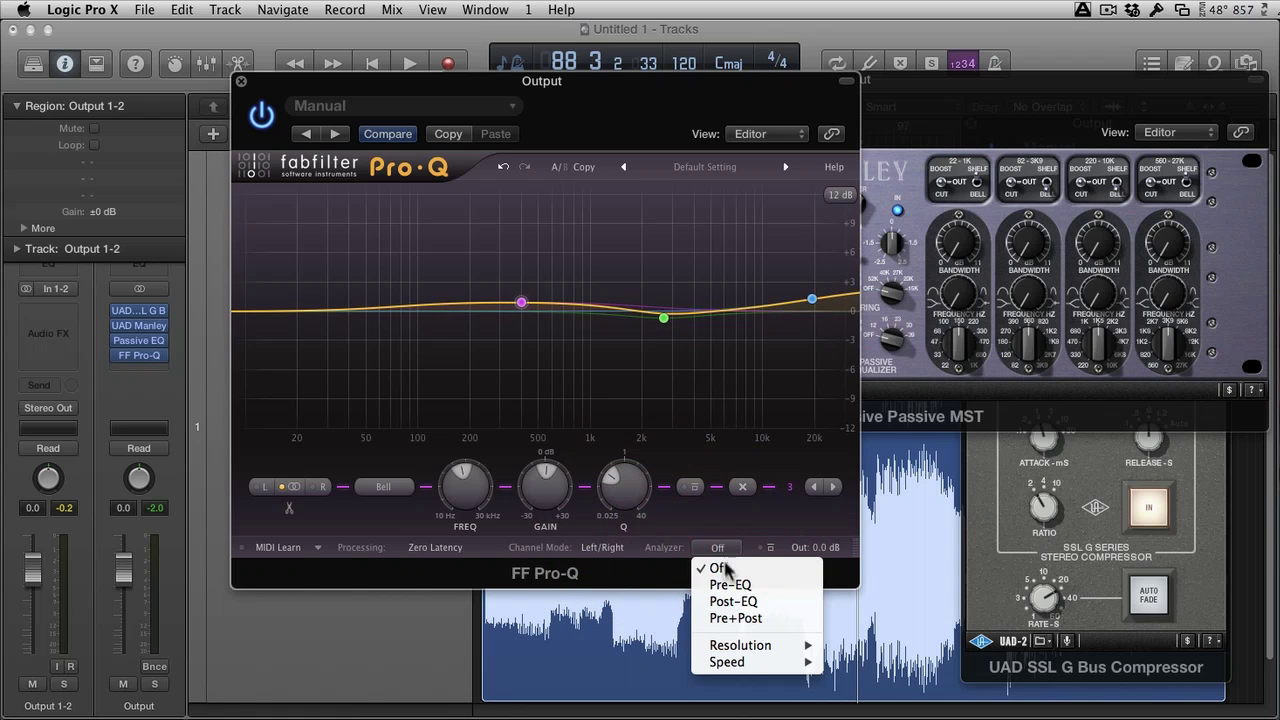
left_click(748, 603)
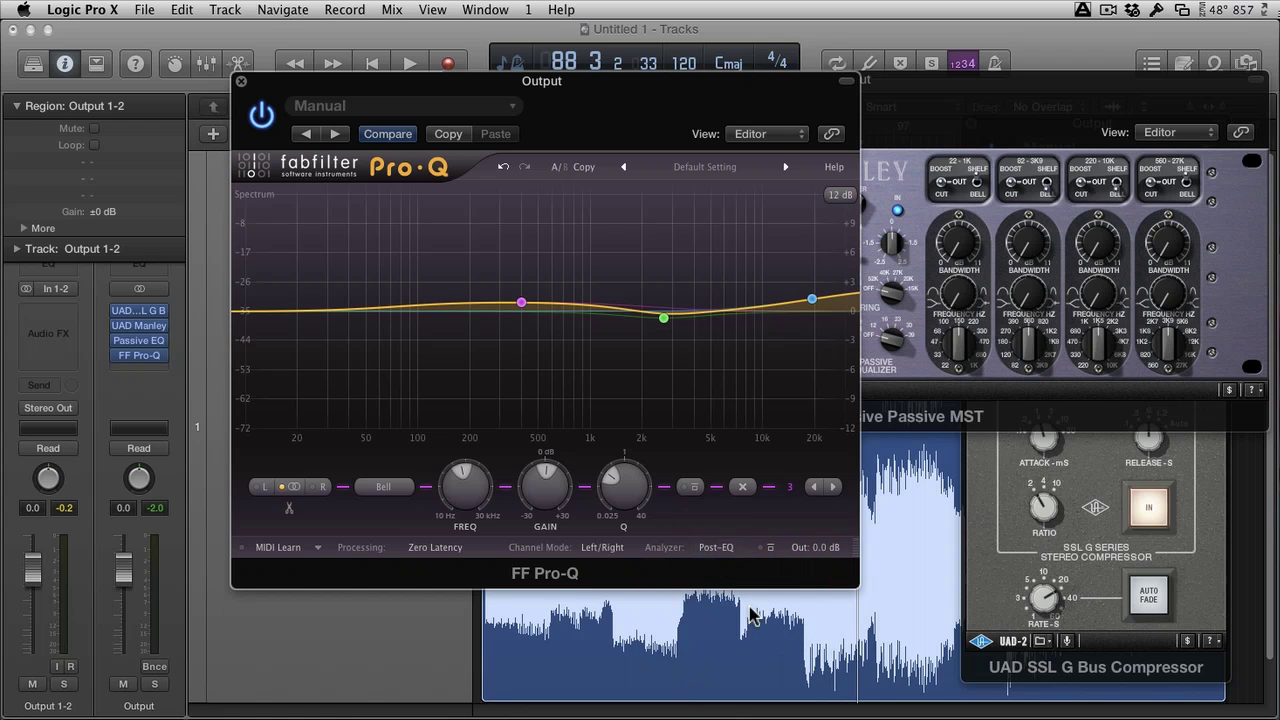
key("space")
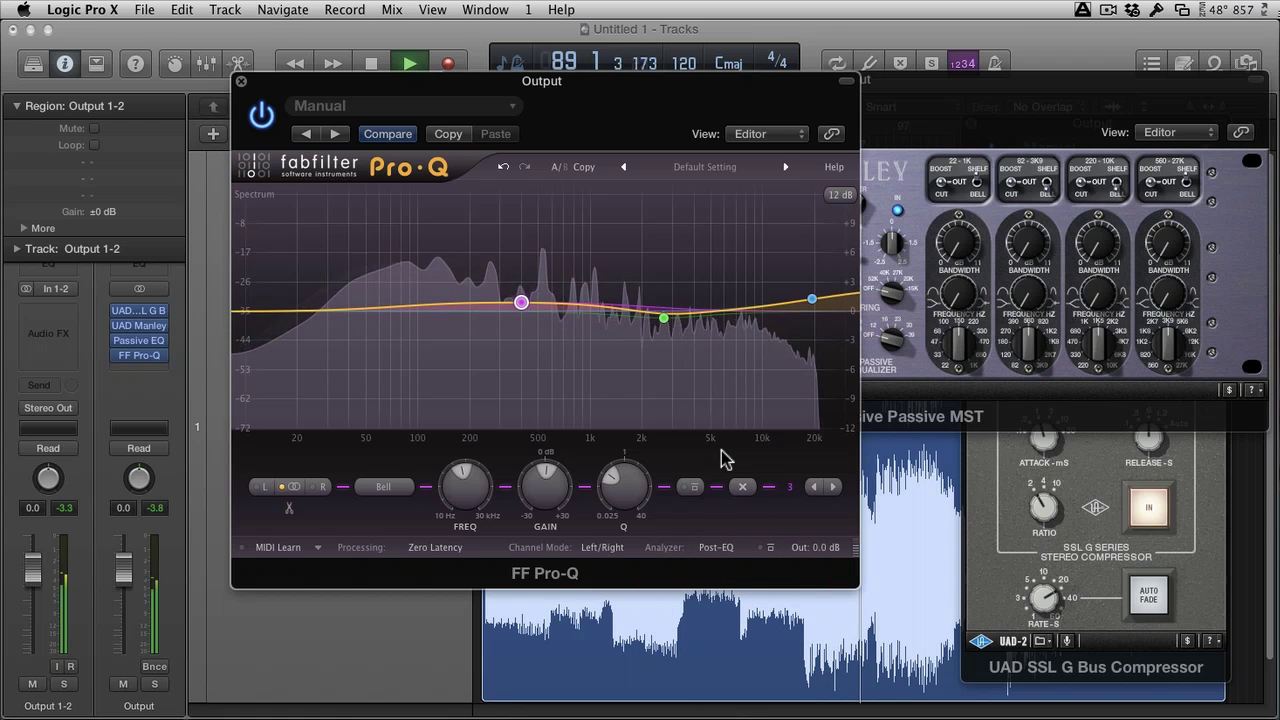
key("space")
Bypass and close the Pro-Q, and remove both it and the Passive EQ from the output's plug-in slots
left_click(261, 115)
left_click(240, 81)
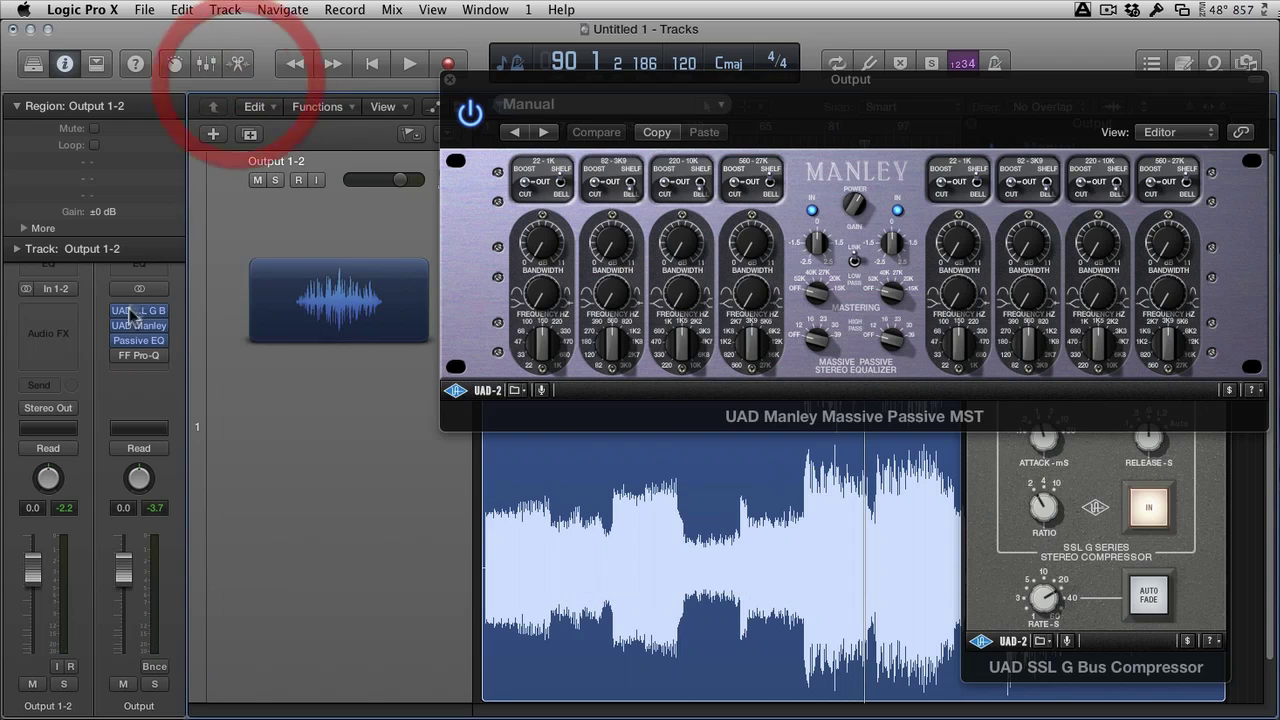
left_click(156, 357)
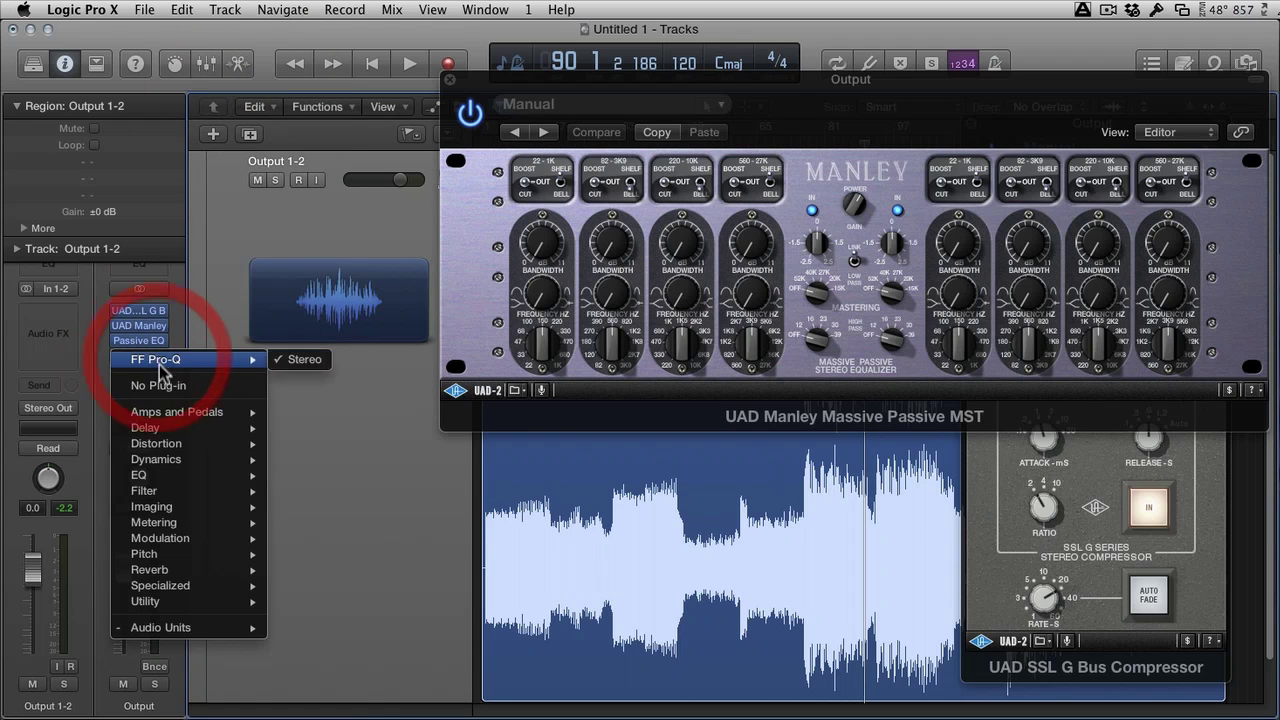
left_click(168, 380)
left_click(162, 358)
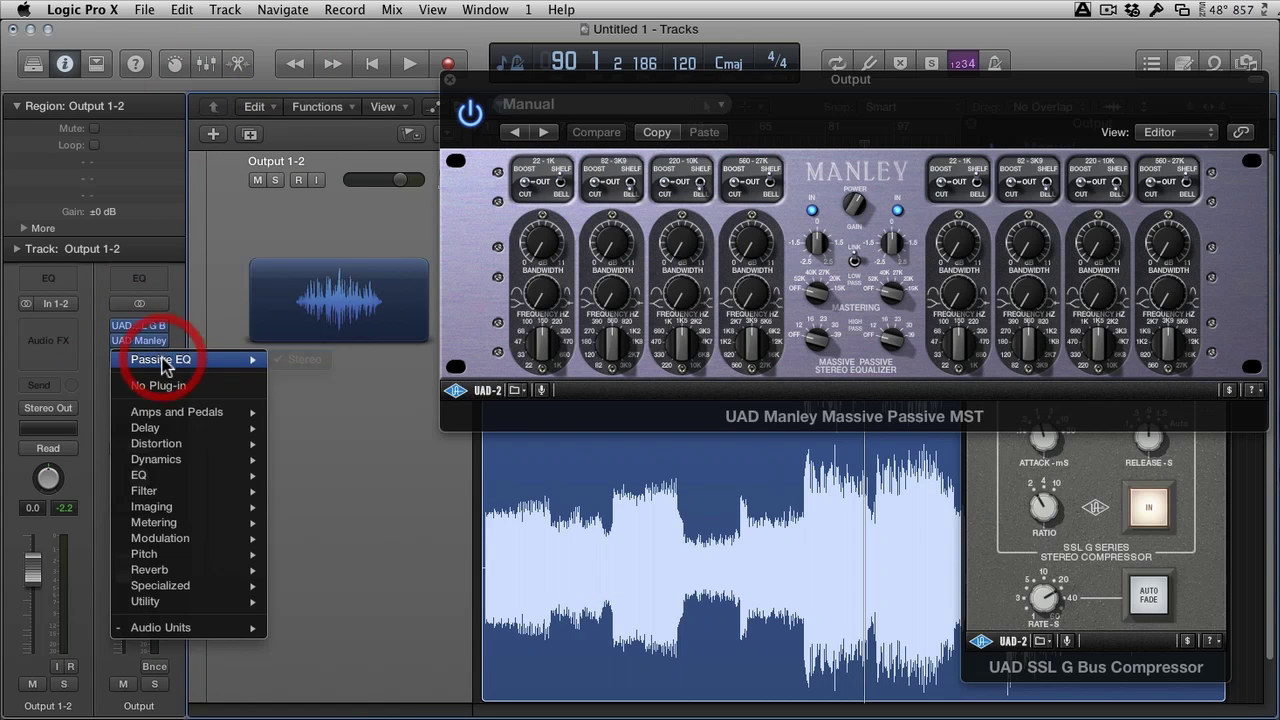
left_click(171, 380)
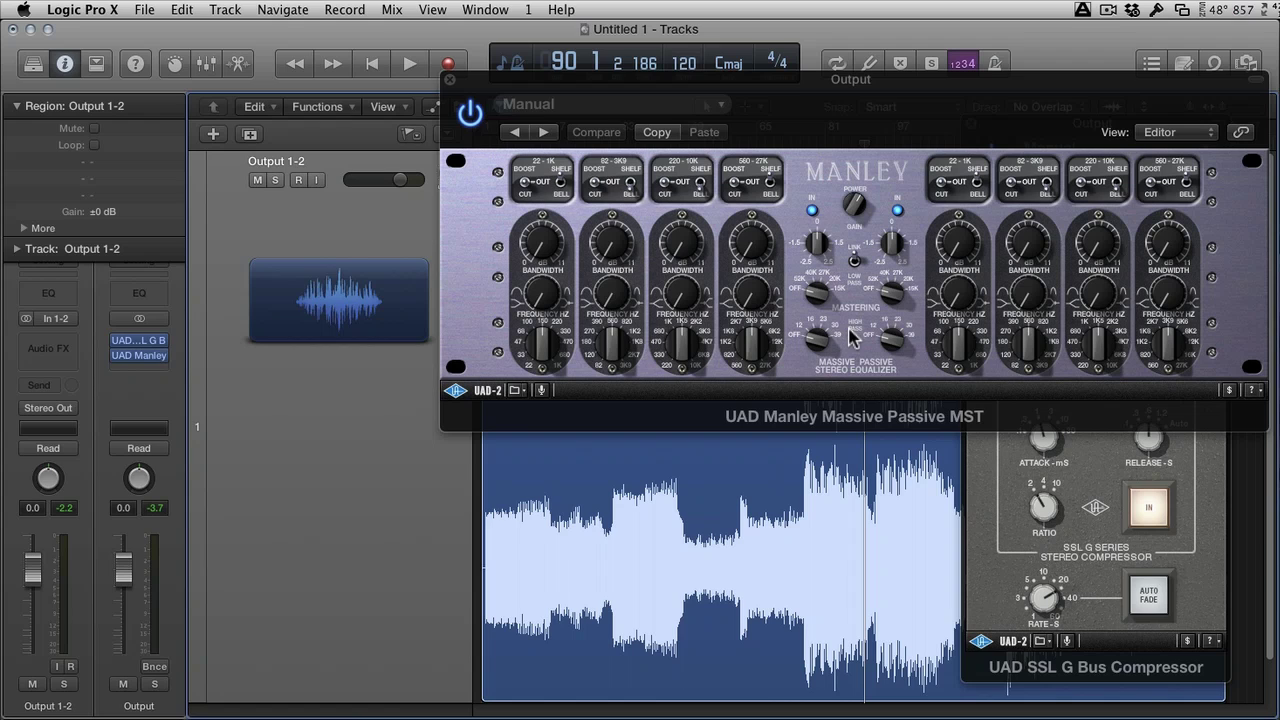
While the song plays, set the Manley's 560-27K band to boost, raise its frequency and adjust its gain to a gentle lift
key("space")
left_click(740, 88)
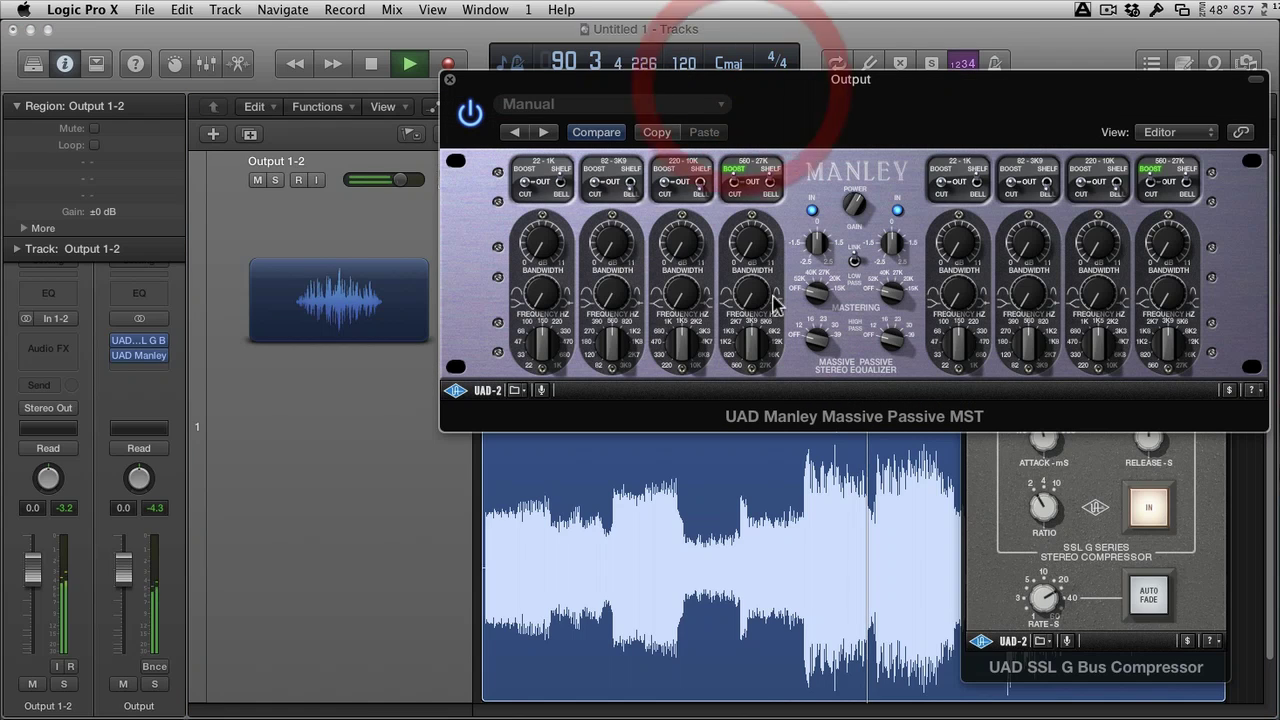
left_click_drag(752, 262, 751, 223)
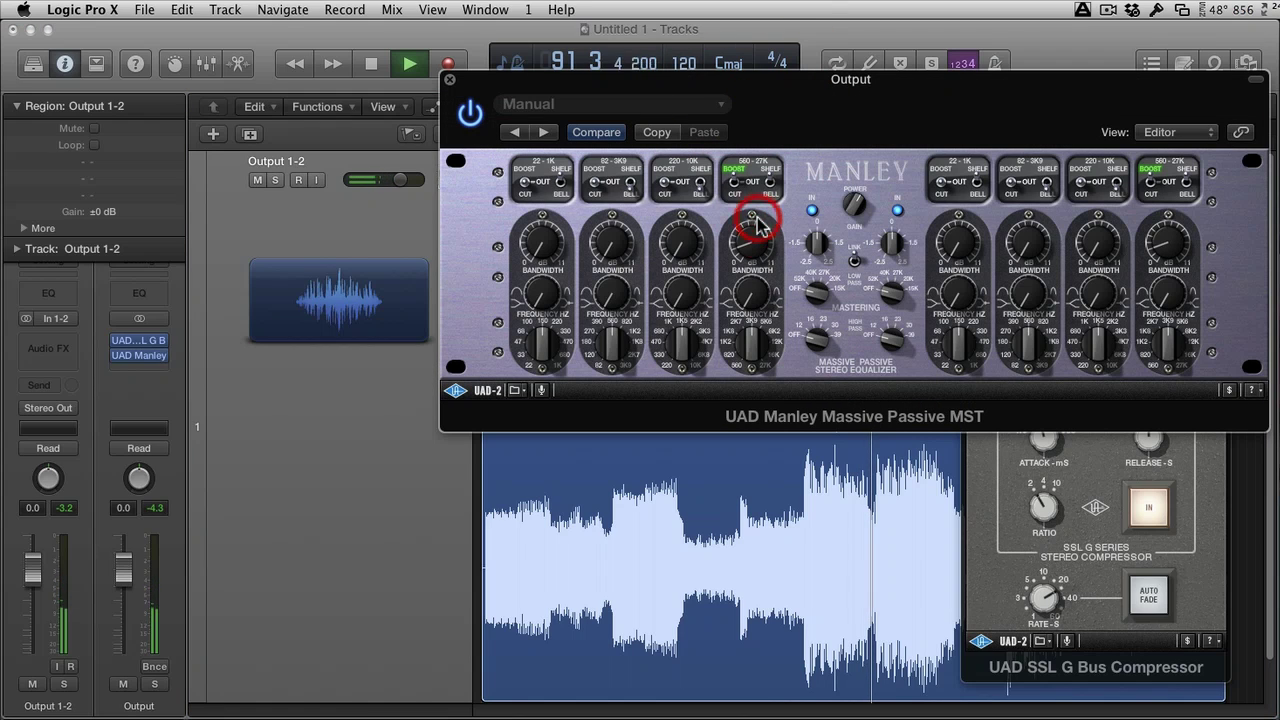
mouse_move(760, 340)
left_mouse_down()
mouse_move(749, 287)
mouse_move(752, 341)
left_mouse_up()
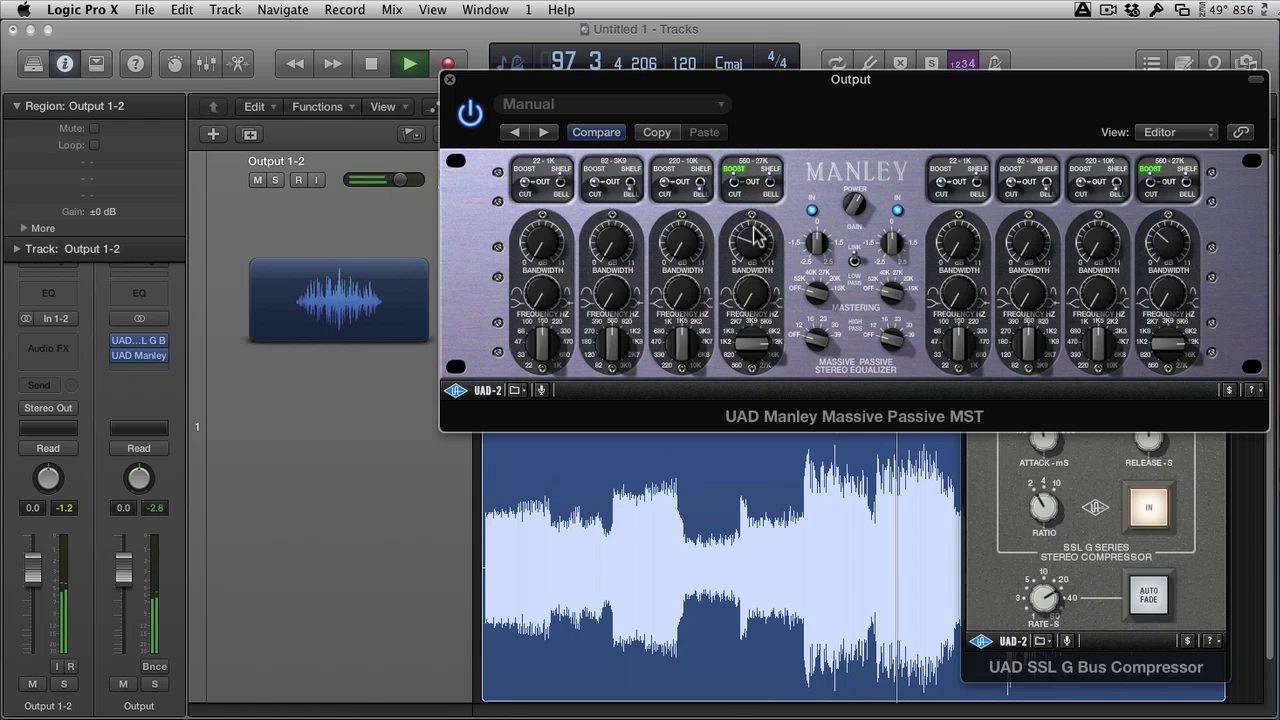
left_click_drag(757, 258, 752, 205)
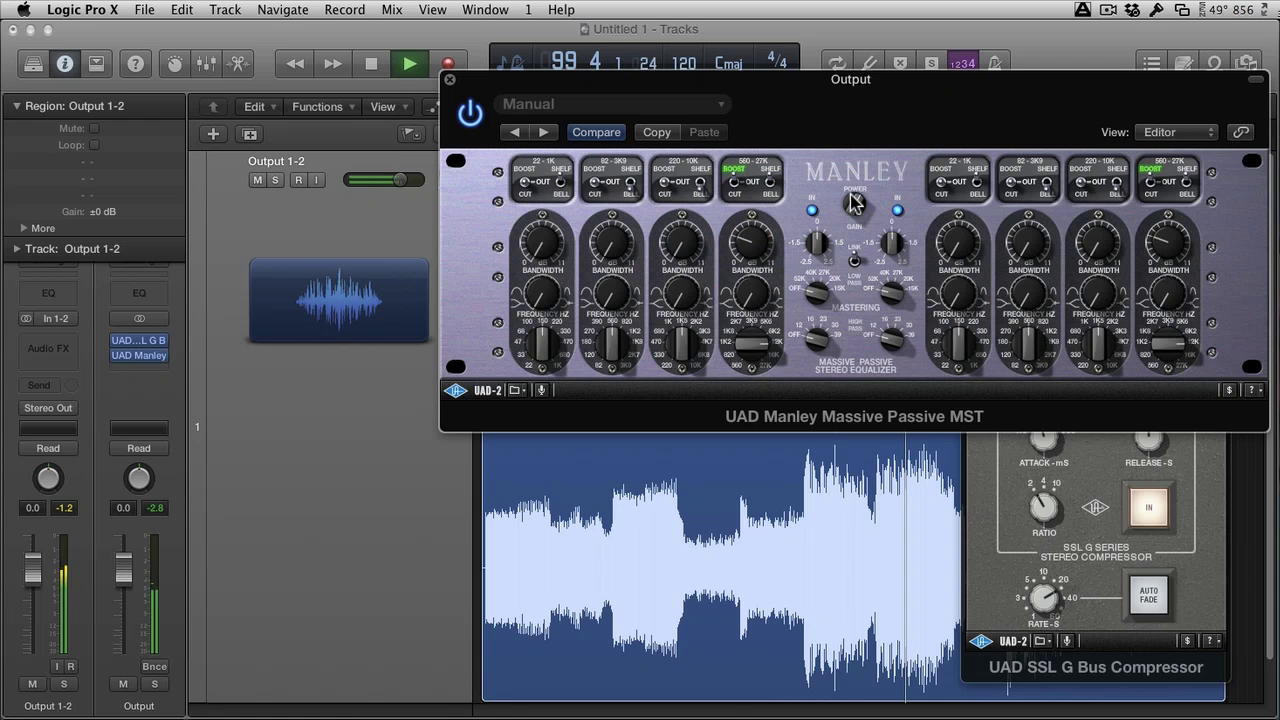
Compare the playing song with the Manley EQ bypassed and re-engaged on both channels
left_click(855, 203)
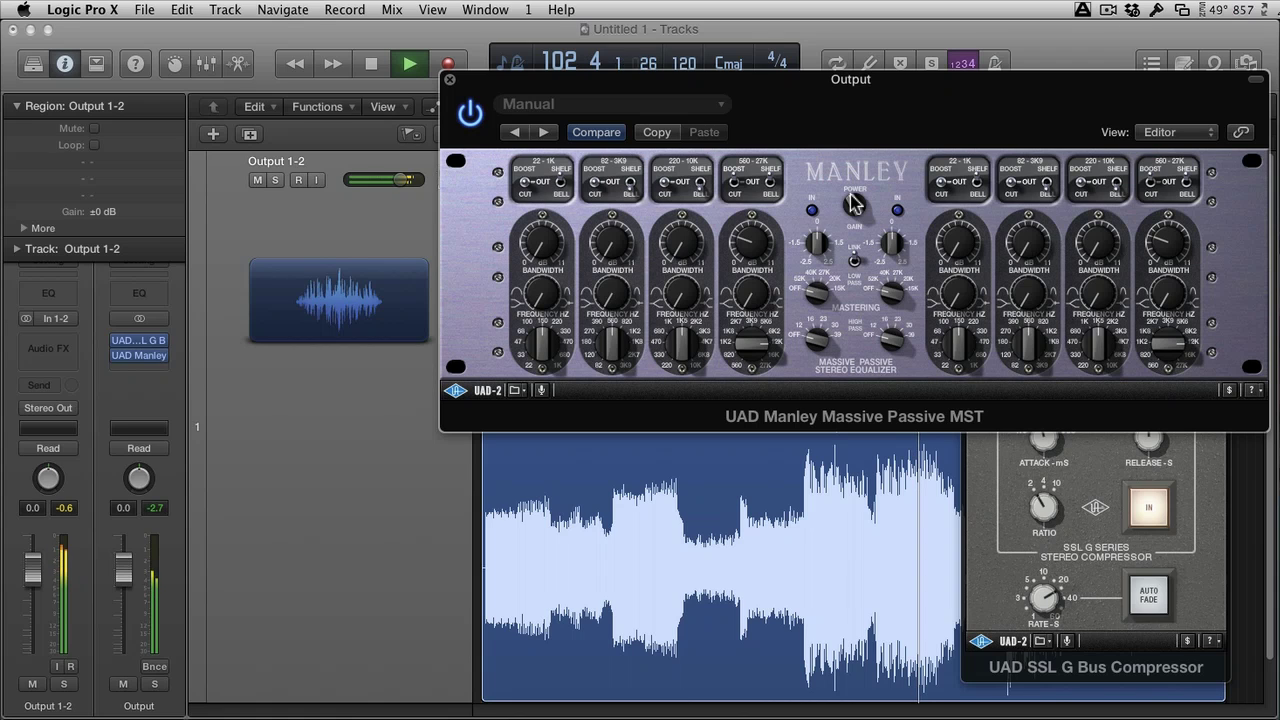
left_click(855, 203)
left_click(856, 204)
left_click(812, 213)
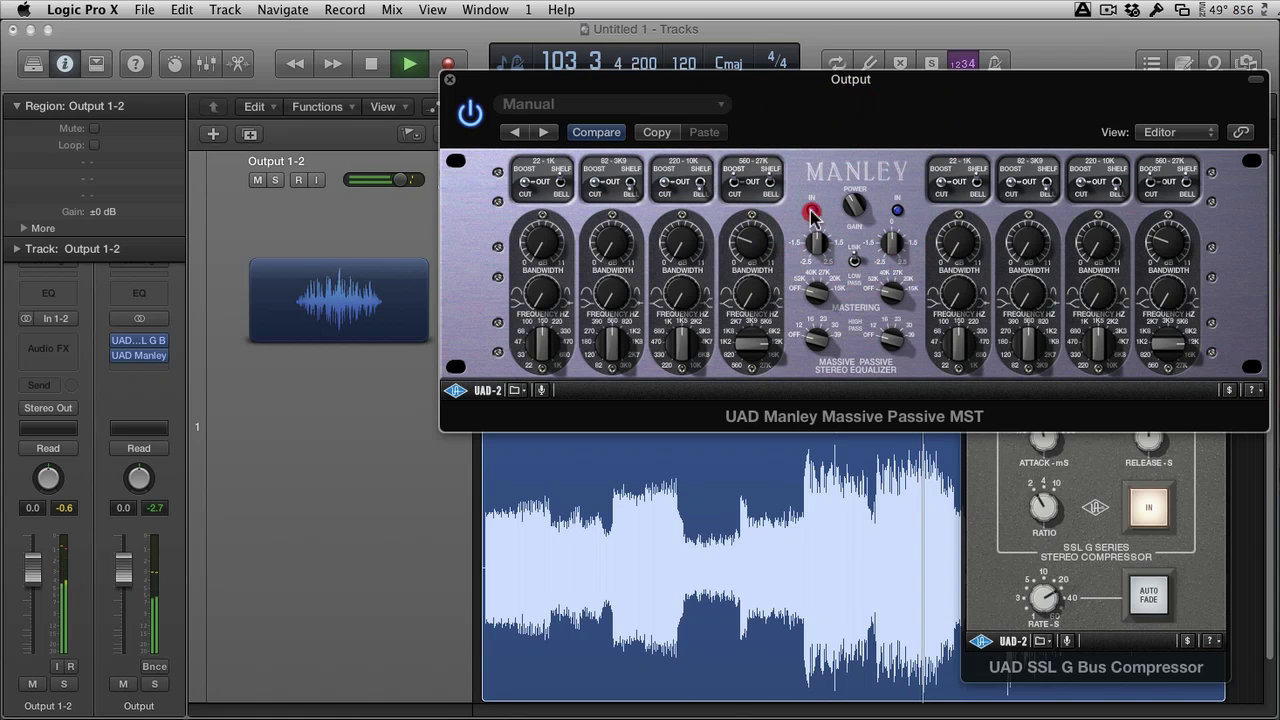
left_click(813, 213)
left_click(895, 195)
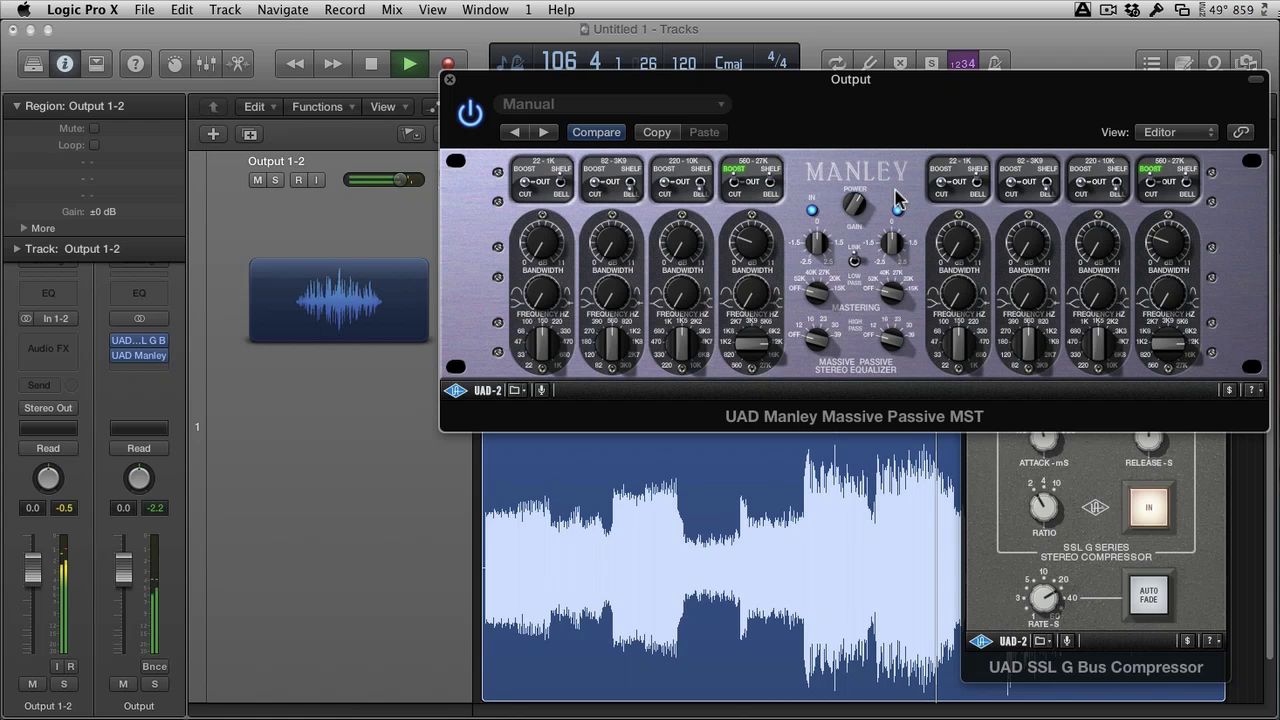
Stop playback, set the Manley's 22-1K band to boost, raise its gain slightly and lower its frequency
key("space")
left_click(524, 181)
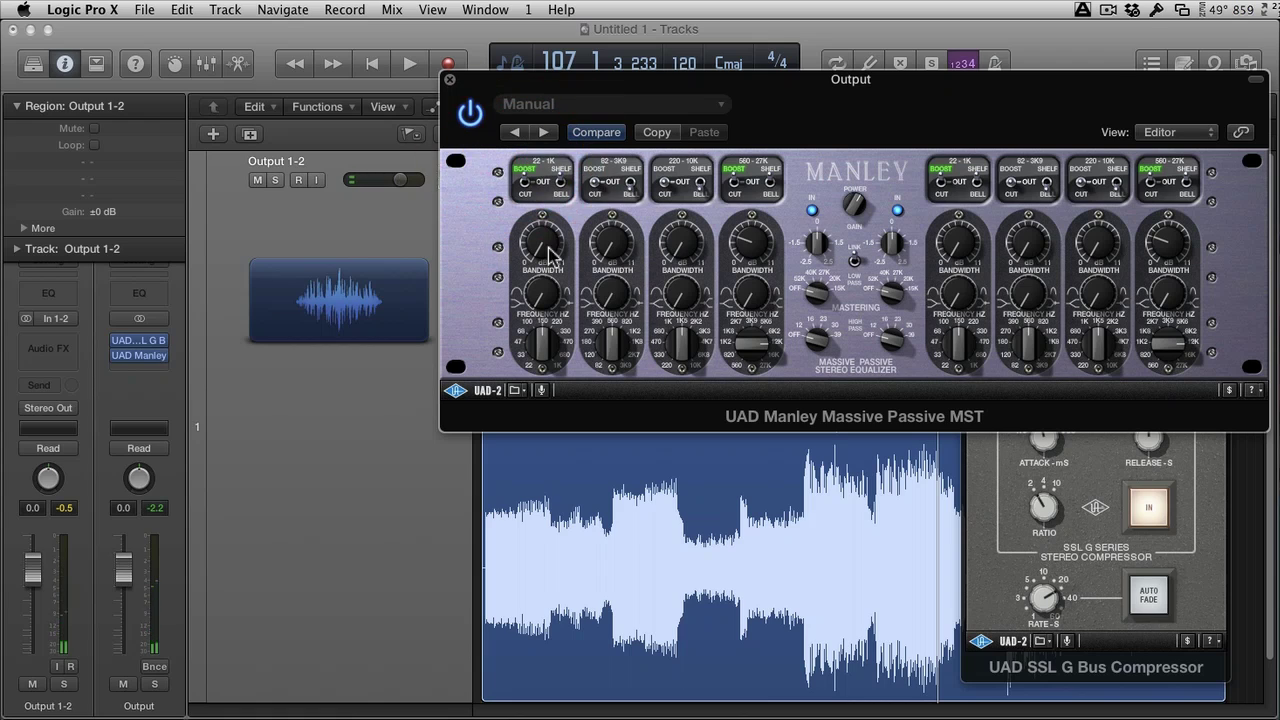
left_click_drag(548, 252, 545, 225)
left_click_drag(540, 362, 537, 383)
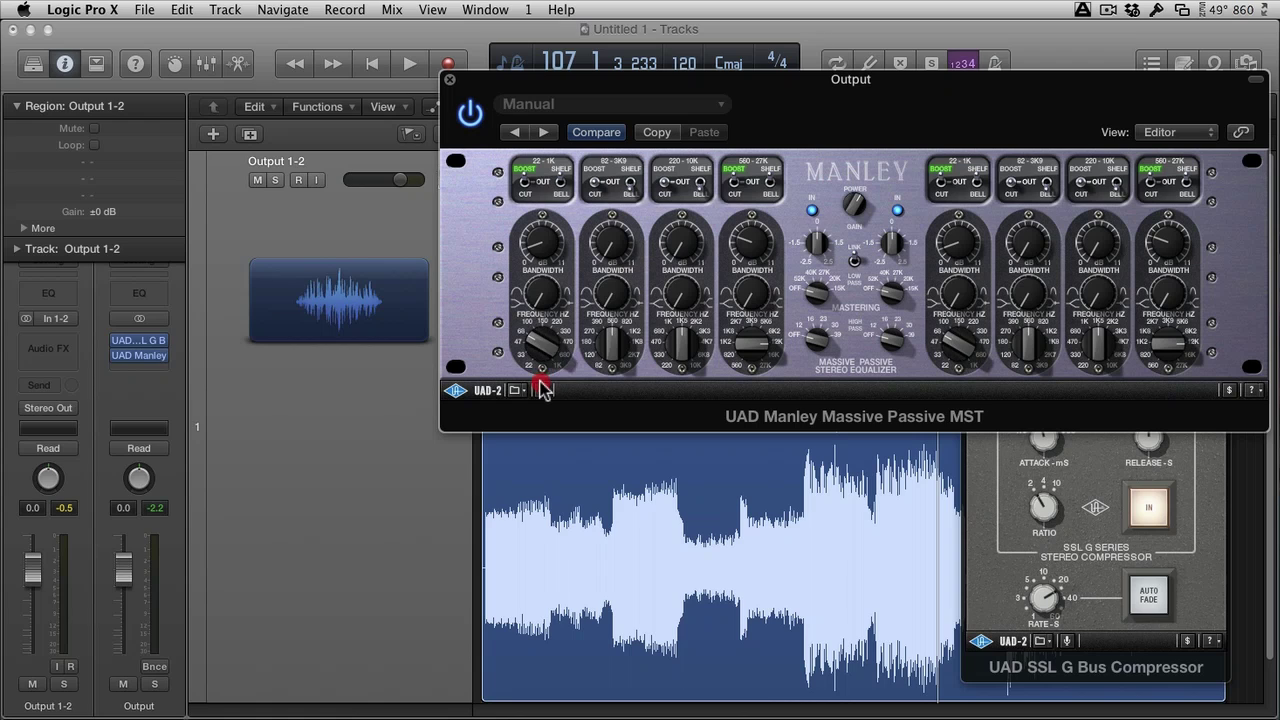
Fine-tune the gain and frequency of the Manley's 22-1K band, resuming playback to judge the low-end boost
left_click(531, 240)
left_click_drag(541, 334, 540, 322)
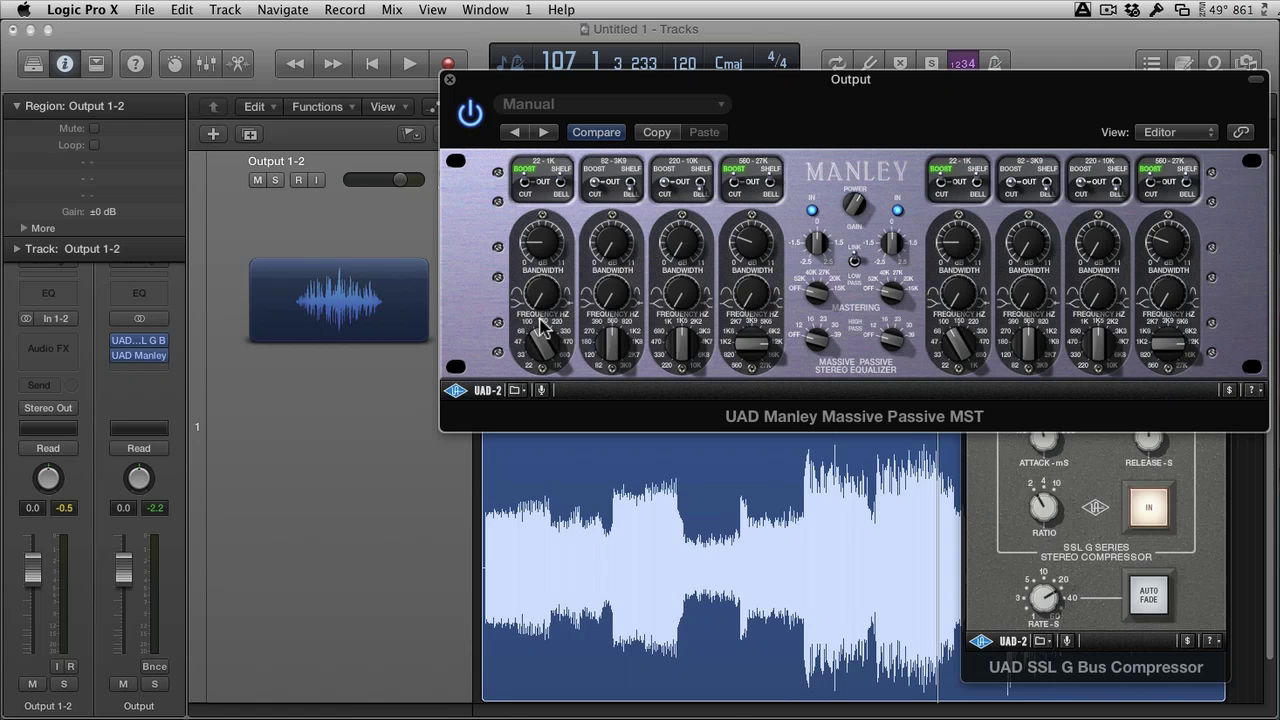
mouse_move(541, 240)
left_mouse_down()
mouse_move(553, 266)
mouse_move(546, 240)
left_mouse_up()
key("space")
left_click_drag(541, 343, 538, 356)
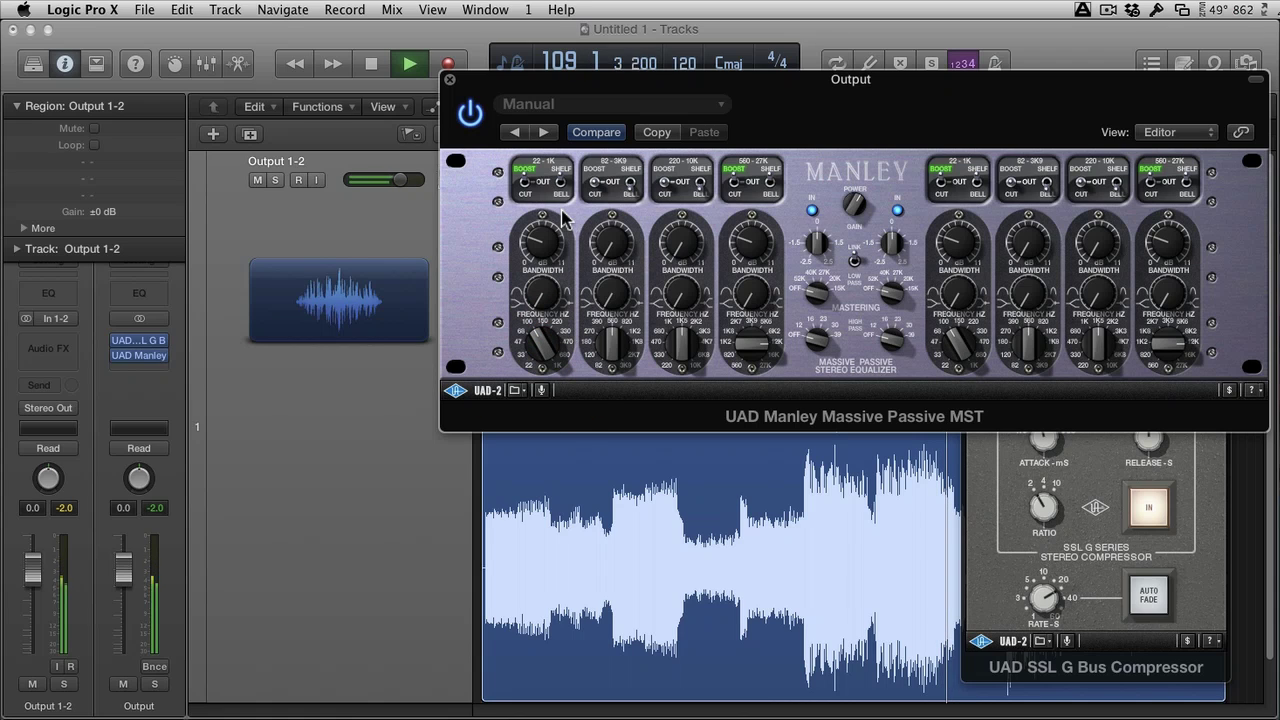
Set the Manley's 82-3K9 band to cut, lower its frequency and raise its gain slightly for a gentle dip
left_click_drag(596, 184, 598, 236)
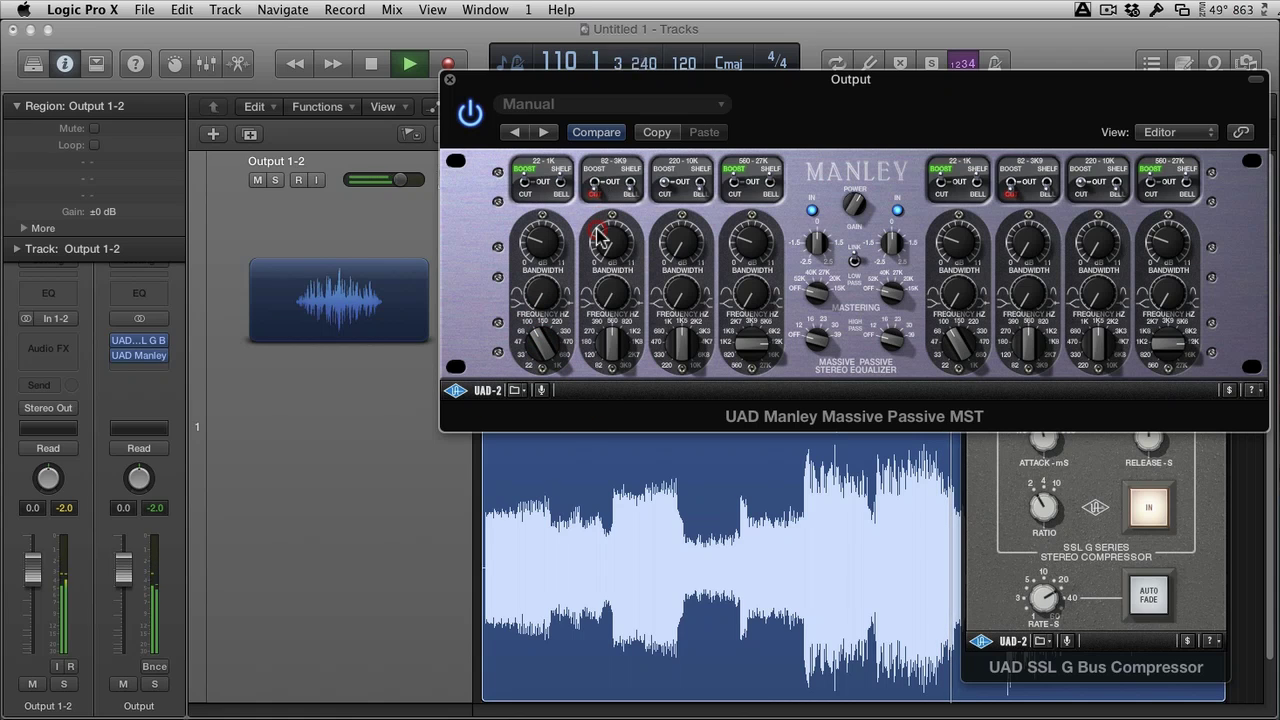
mouse_move(613, 342)
left_mouse_down()
mouse_move(617, 360)
mouse_move(617, 345)
left_mouse_up()
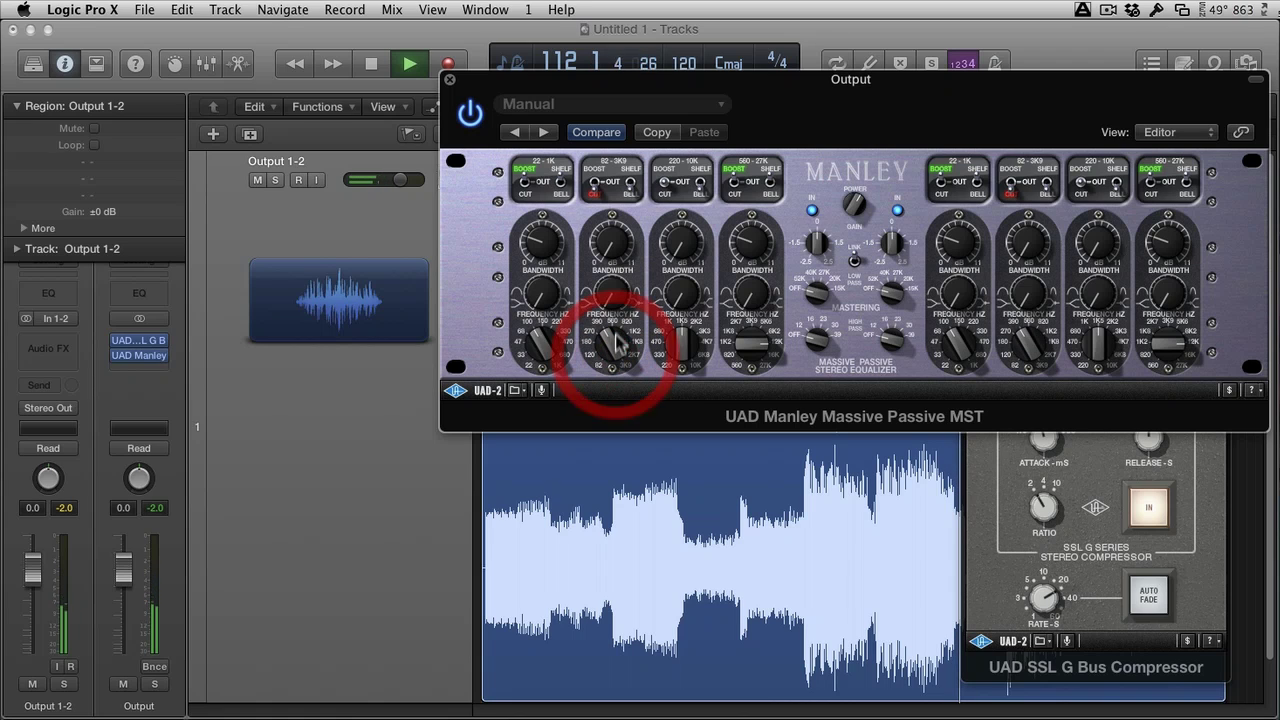
left_click(612, 243)
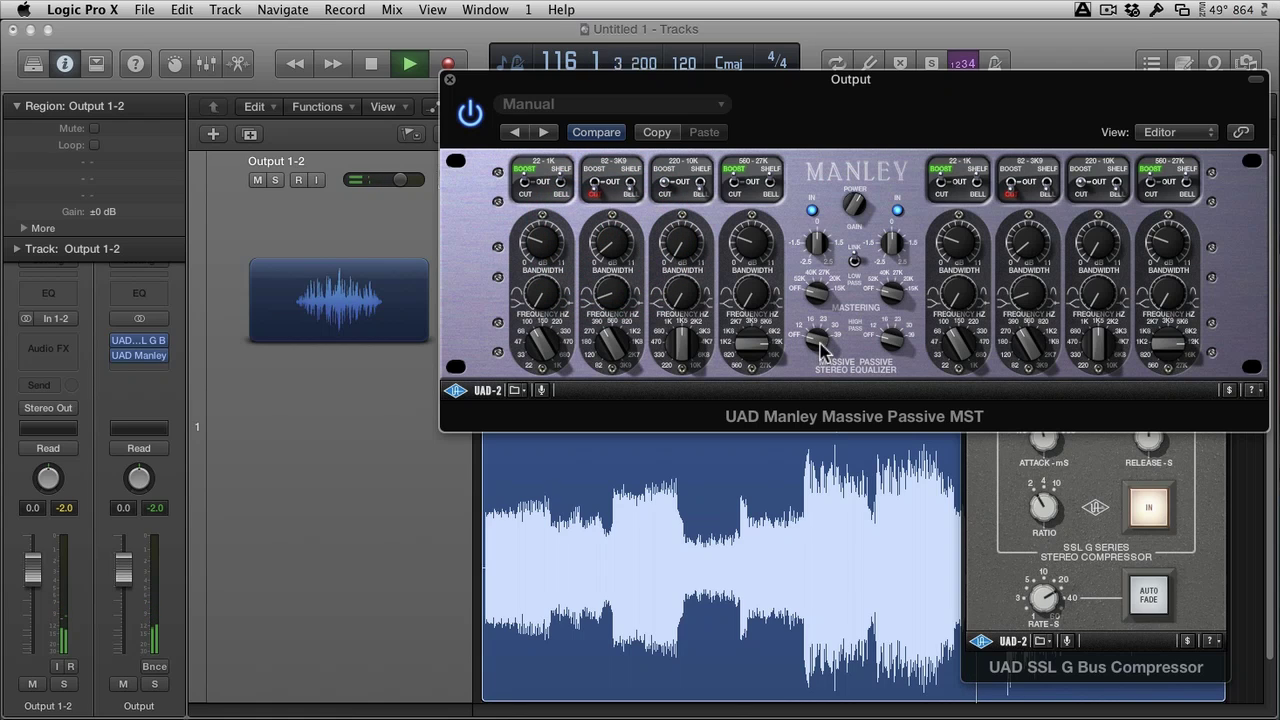
Engage the Manley's high-pass filter and trim its master gain slightly down
left_click(822, 288)
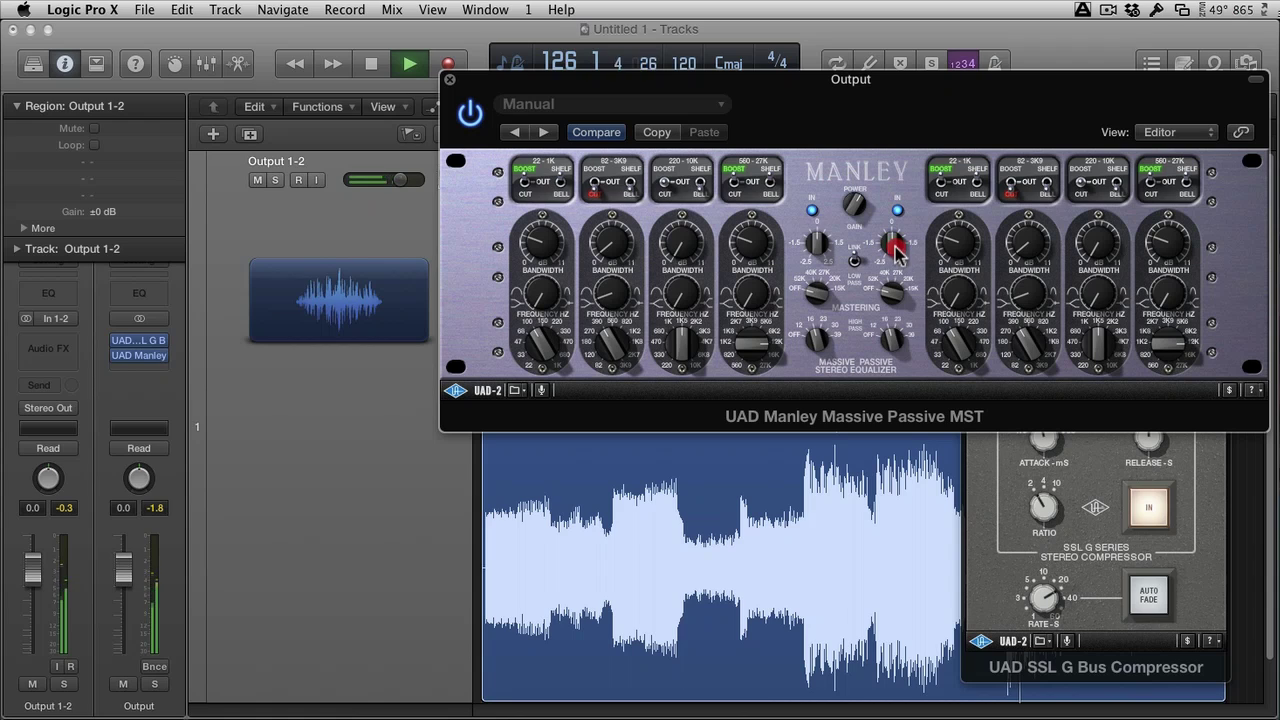
left_click_drag(895, 246, 892, 253)
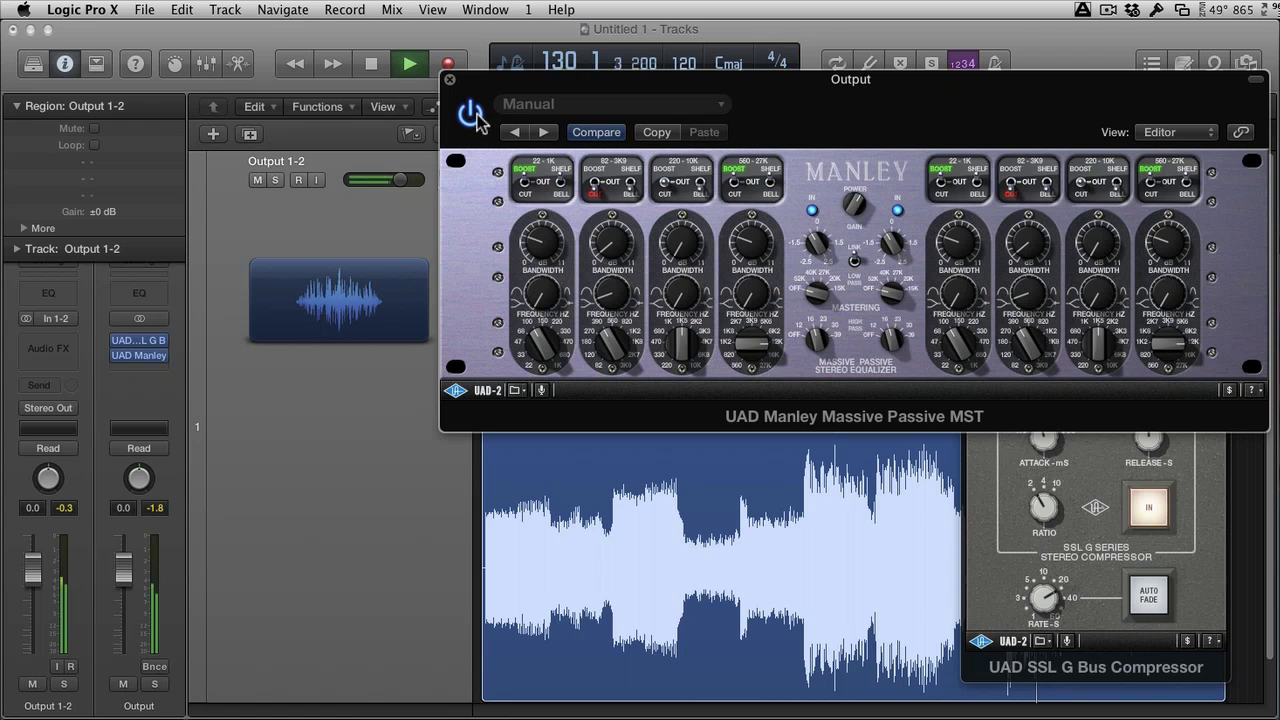
Play the loud section from about bar 79, compare it with the Manley plug-in bypassed and engaged, and stop playback
left_click_drag(640, 93, 384, 320)
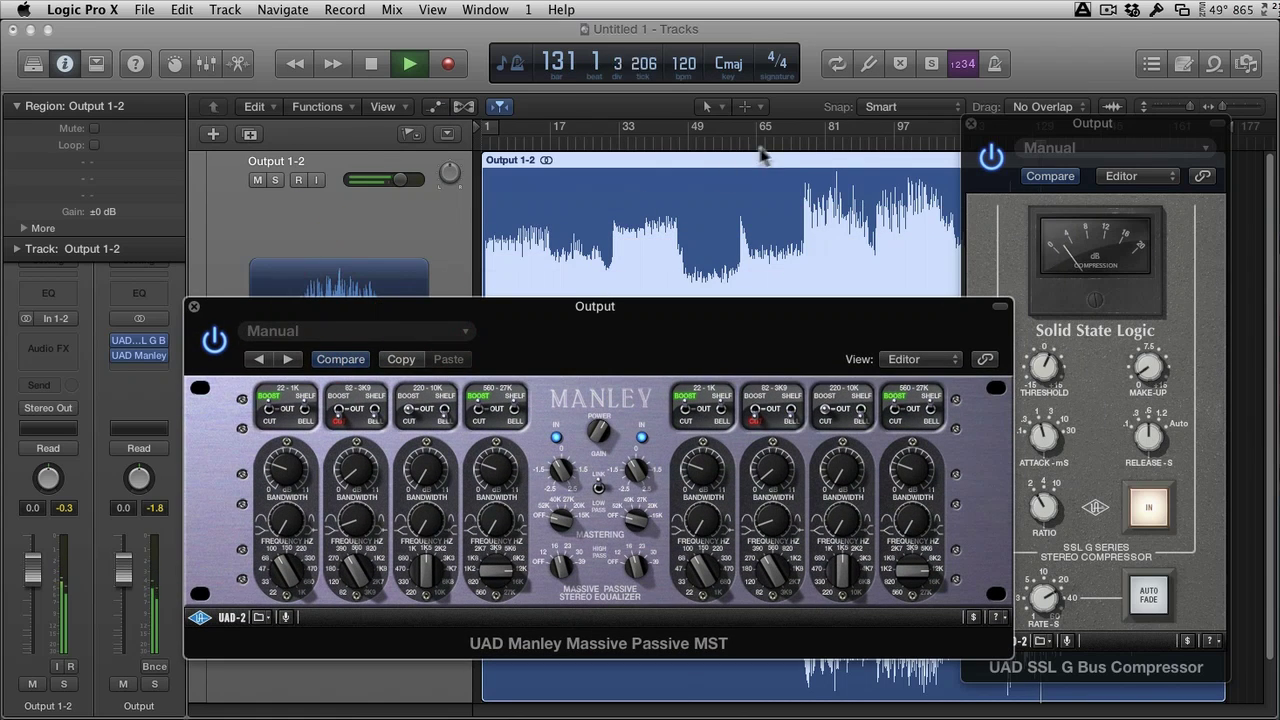
left_click(815, 140)
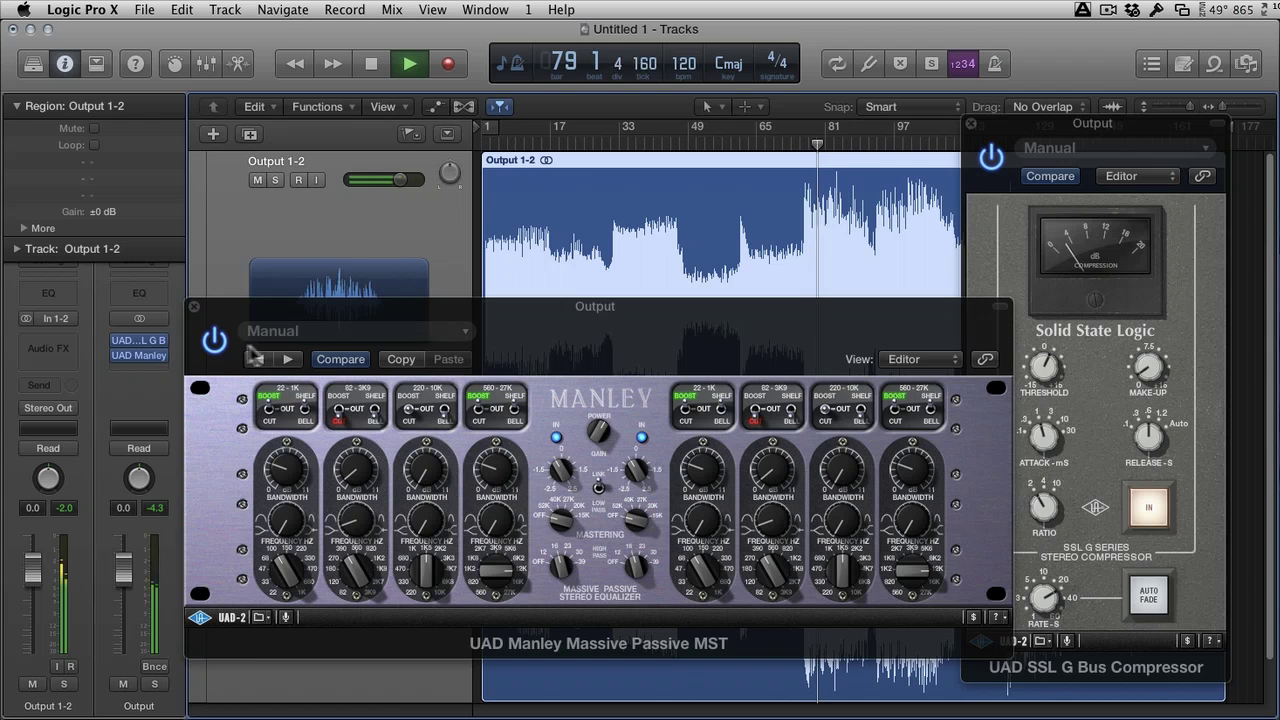
left_click(213, 342)
left_click(213, 343)
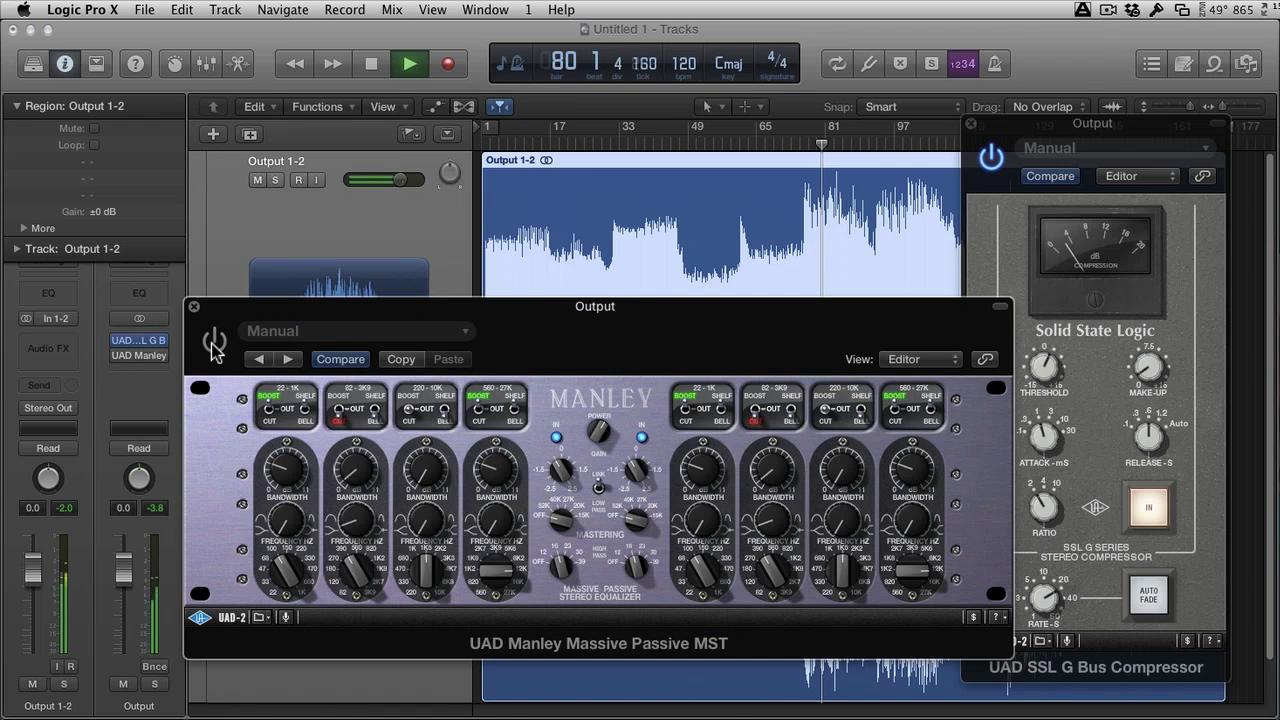
left_click(213, 343)
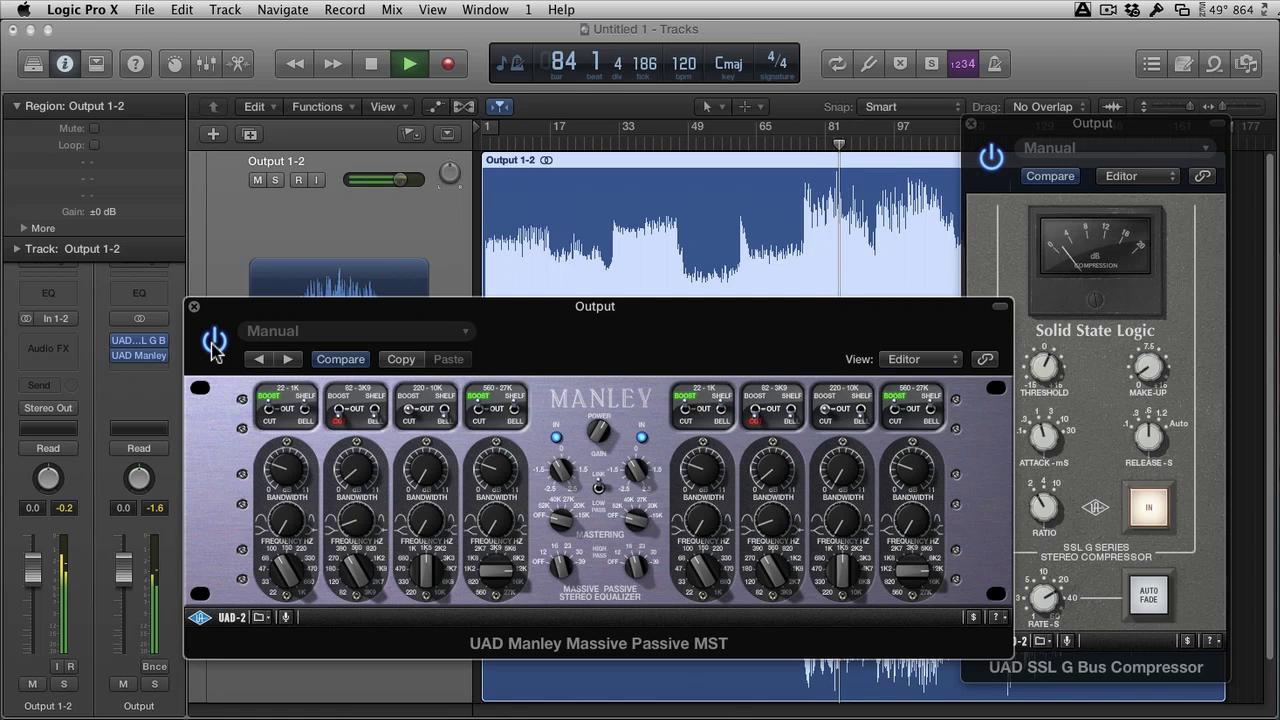
left_click(213, 343)
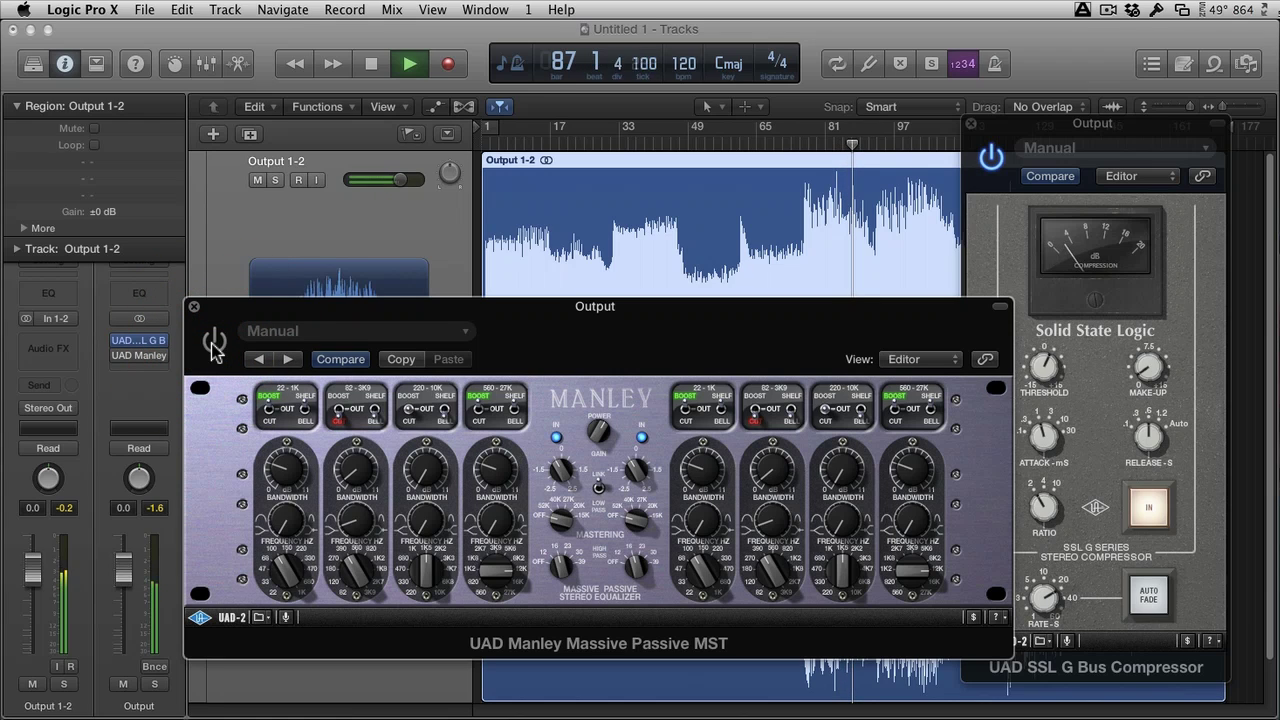
left_click(213, 343)
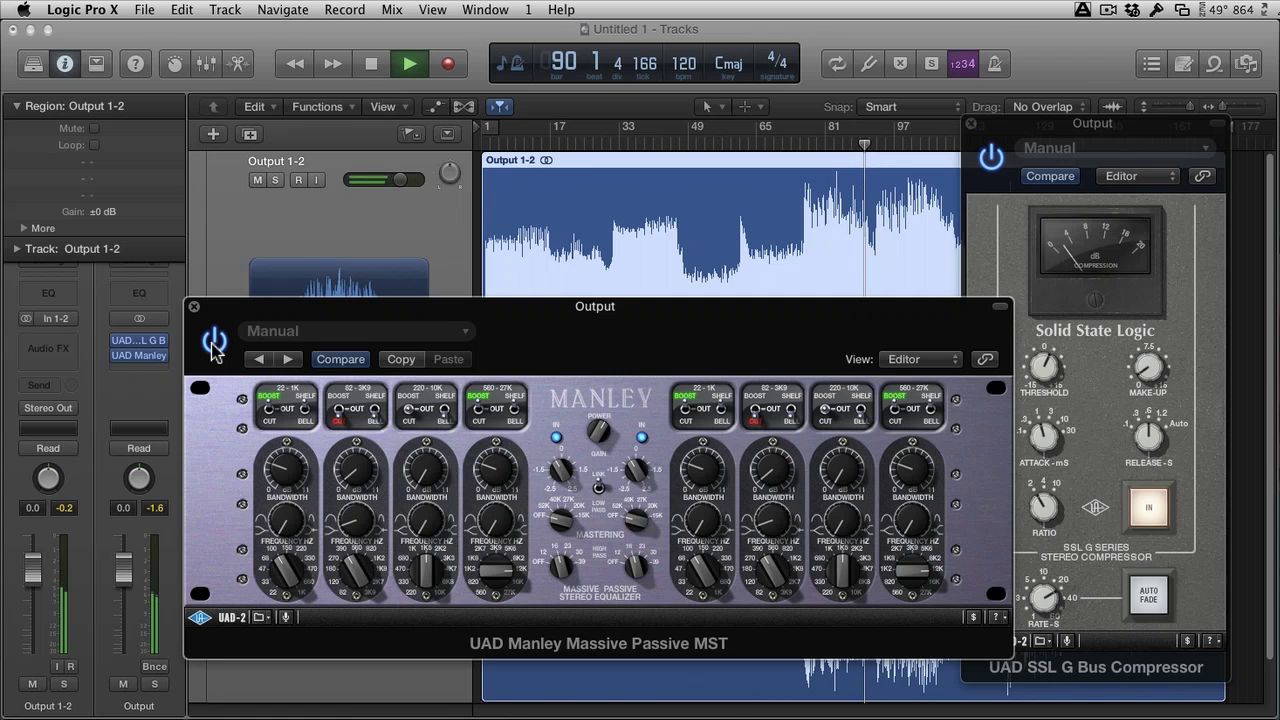
key("space")
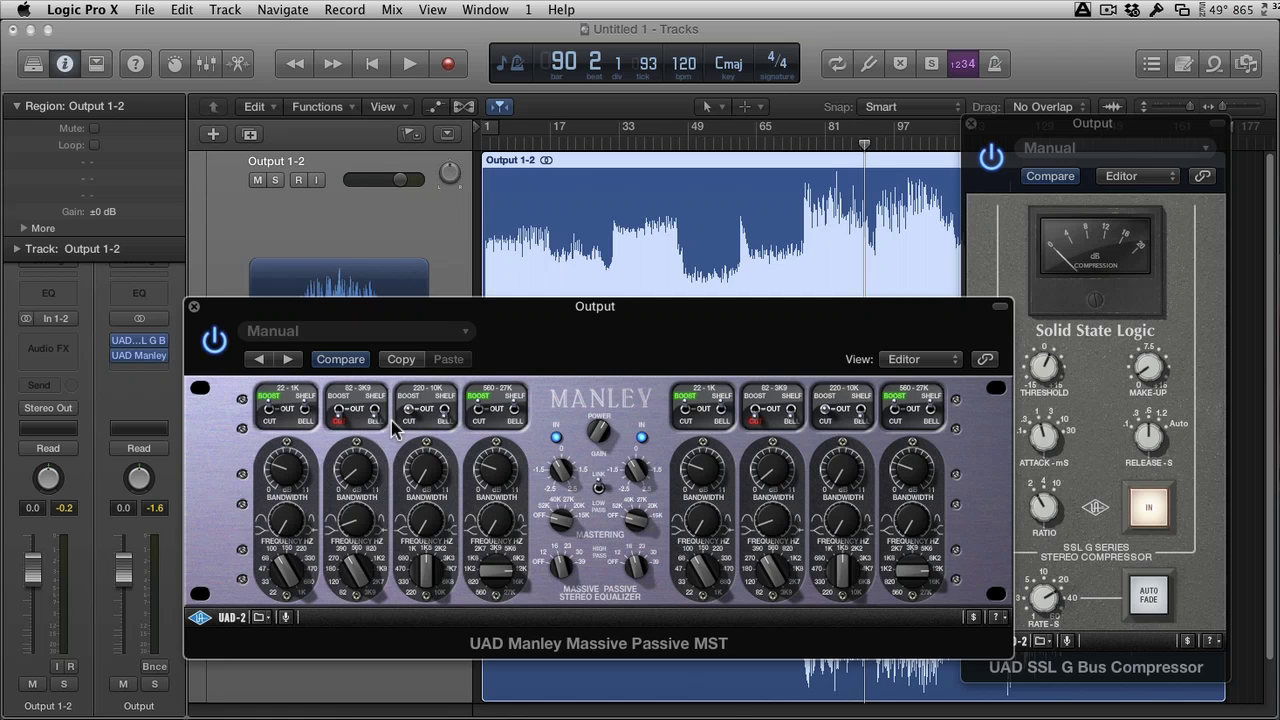
Close the Manley and SSL compressor windows and insert FabFilter Pro-L in the output's next free plug-in slot
left_click(194, 306)
left_click(970, 124)
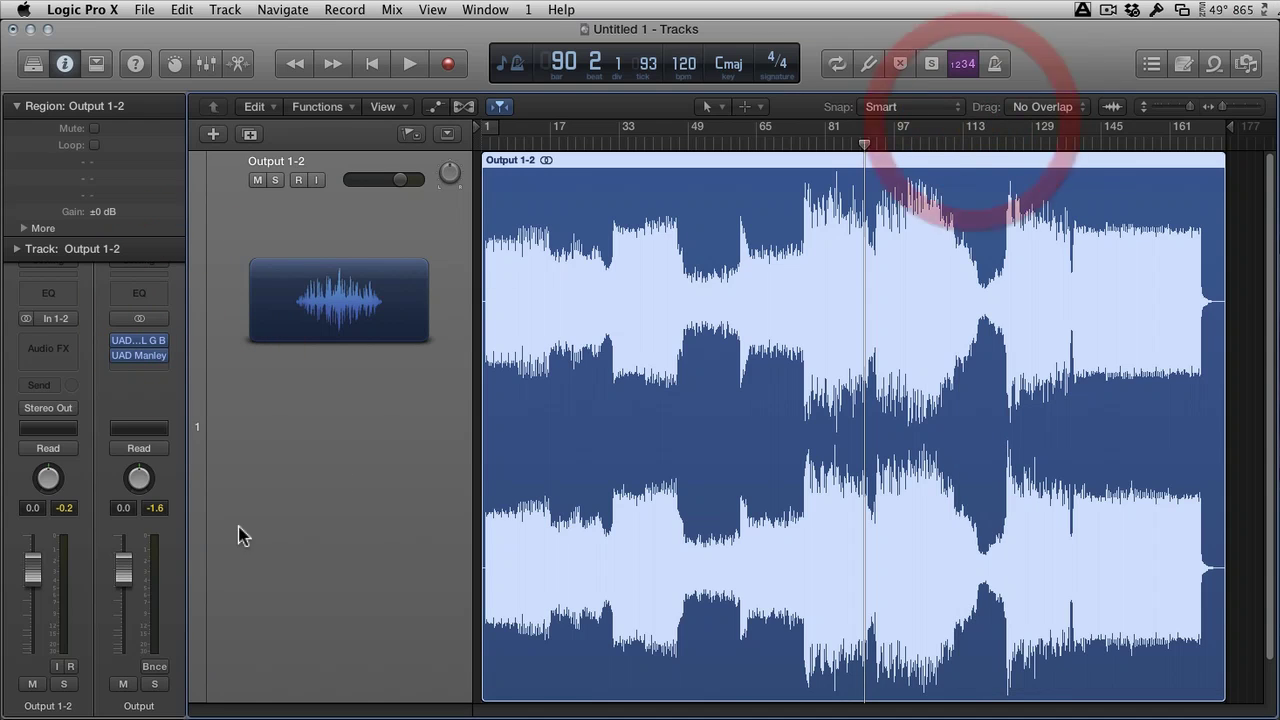
left_click(150, 372)
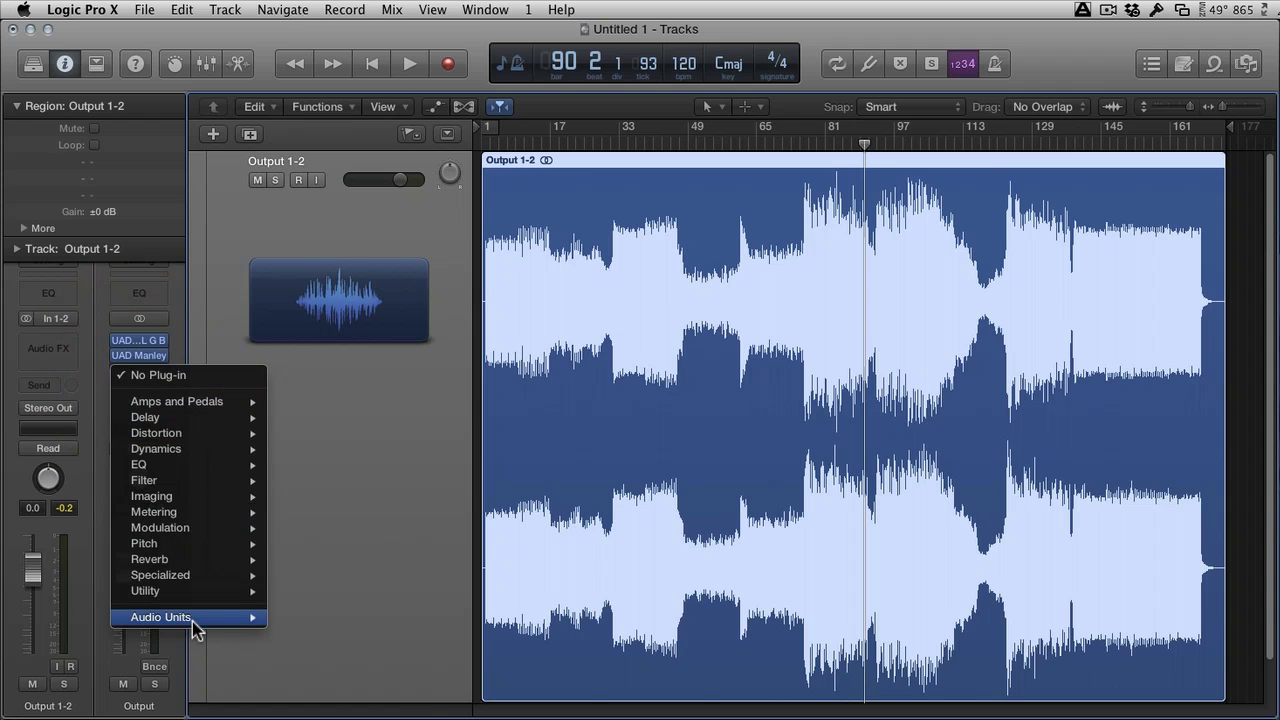
mouse_move(196, 620)
mouse_move(362, 664)
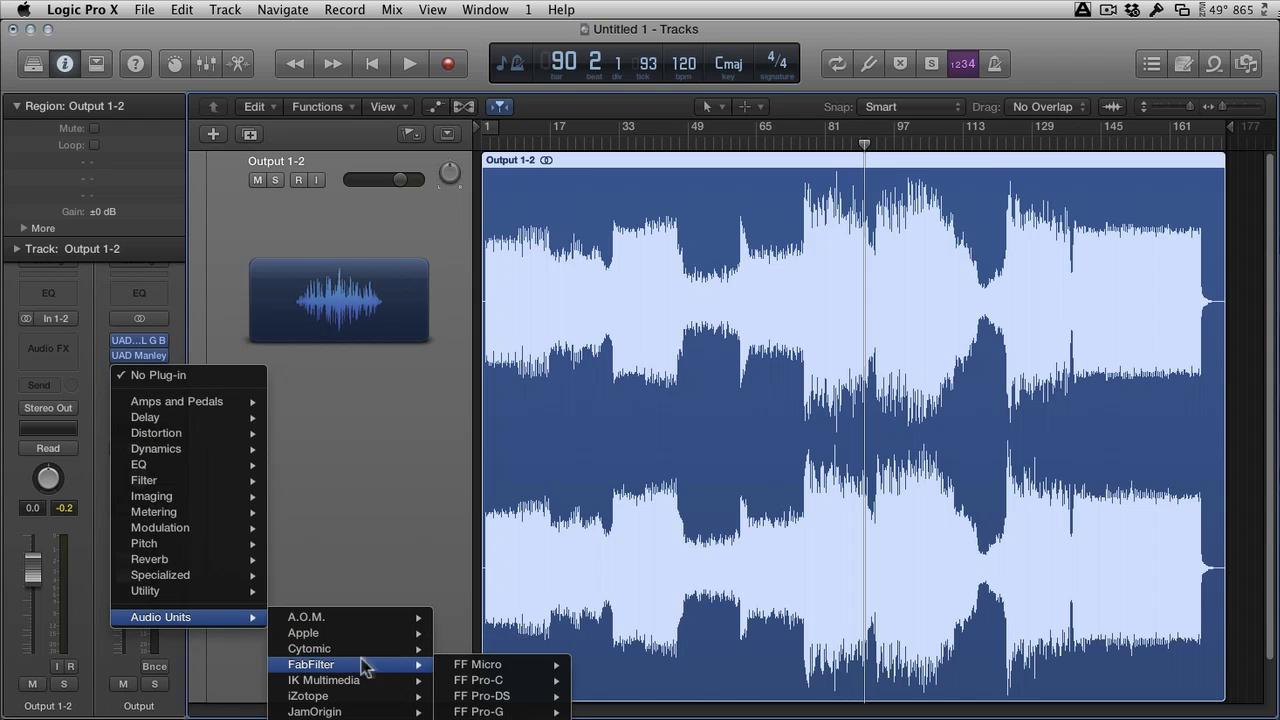
left_click(497, 705)
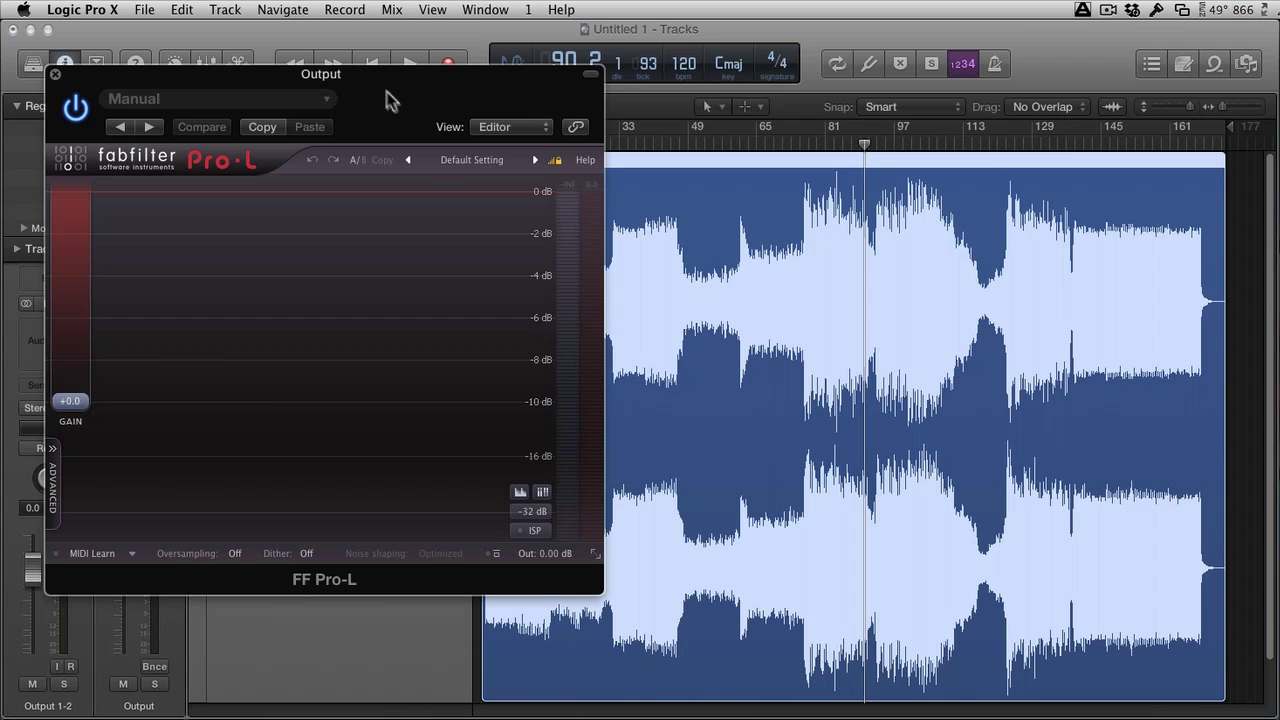
left_click_drag(377, 82, 828, 167)
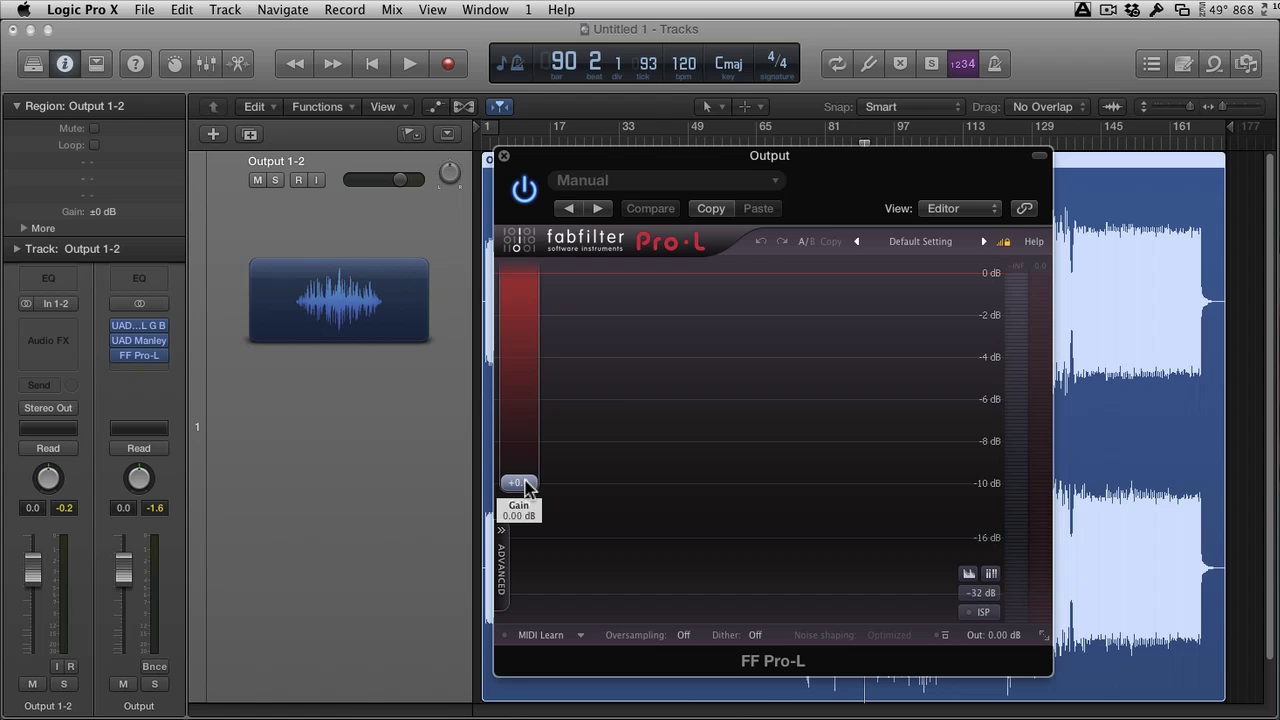
Raise the Pro-L gain to about +8 dB and set its limiting style to Transparent
left_click_drag(525, 484, 523, 428)
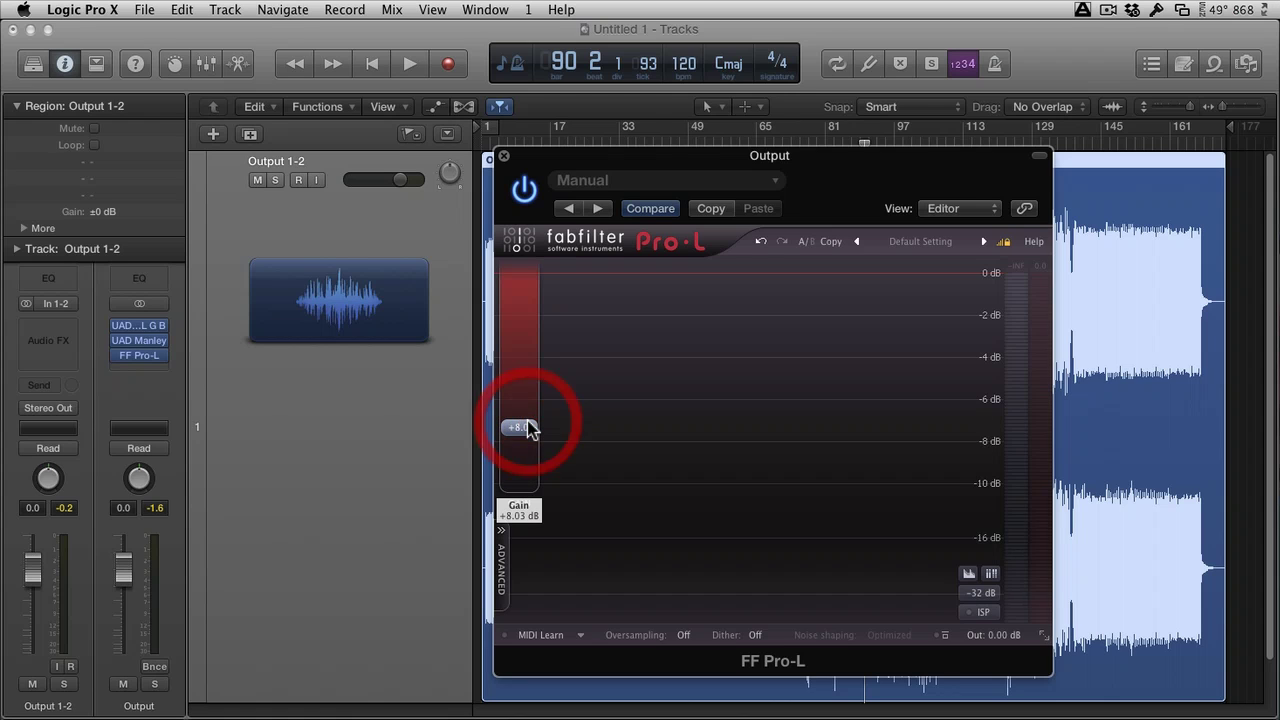
left_click(510, 575)
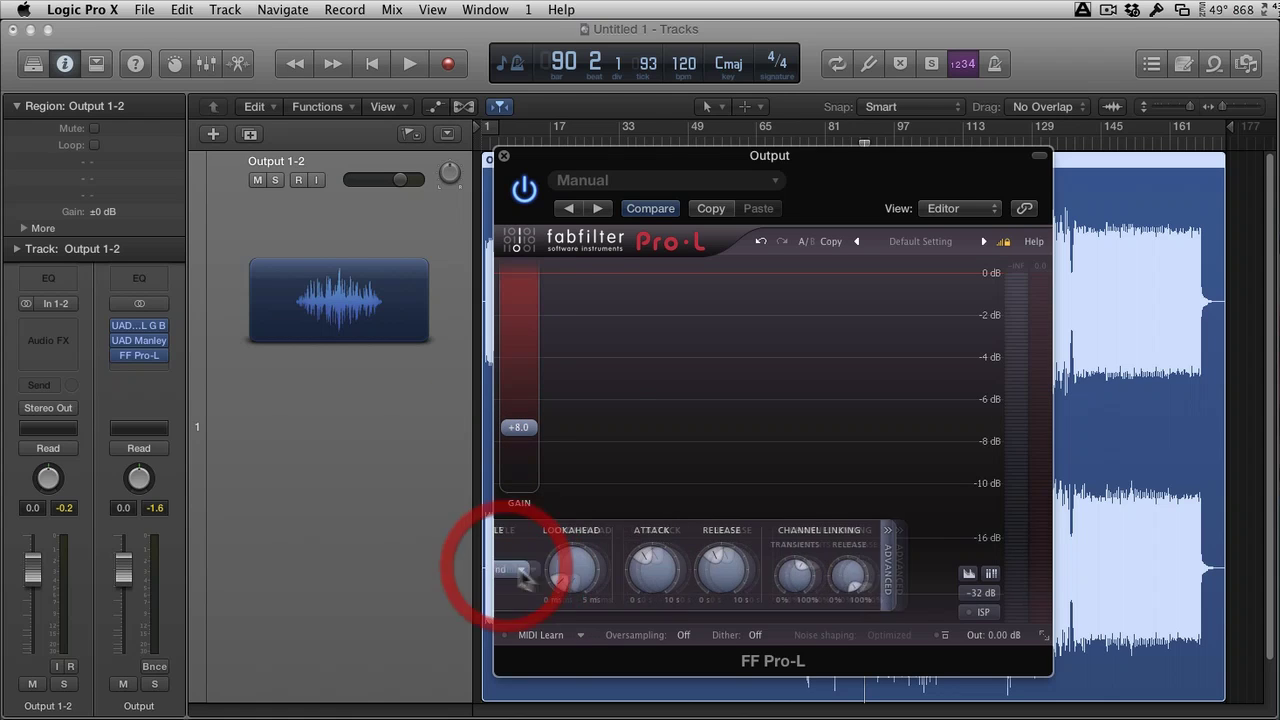
left_click(540, 569)
left_click(559, 592)
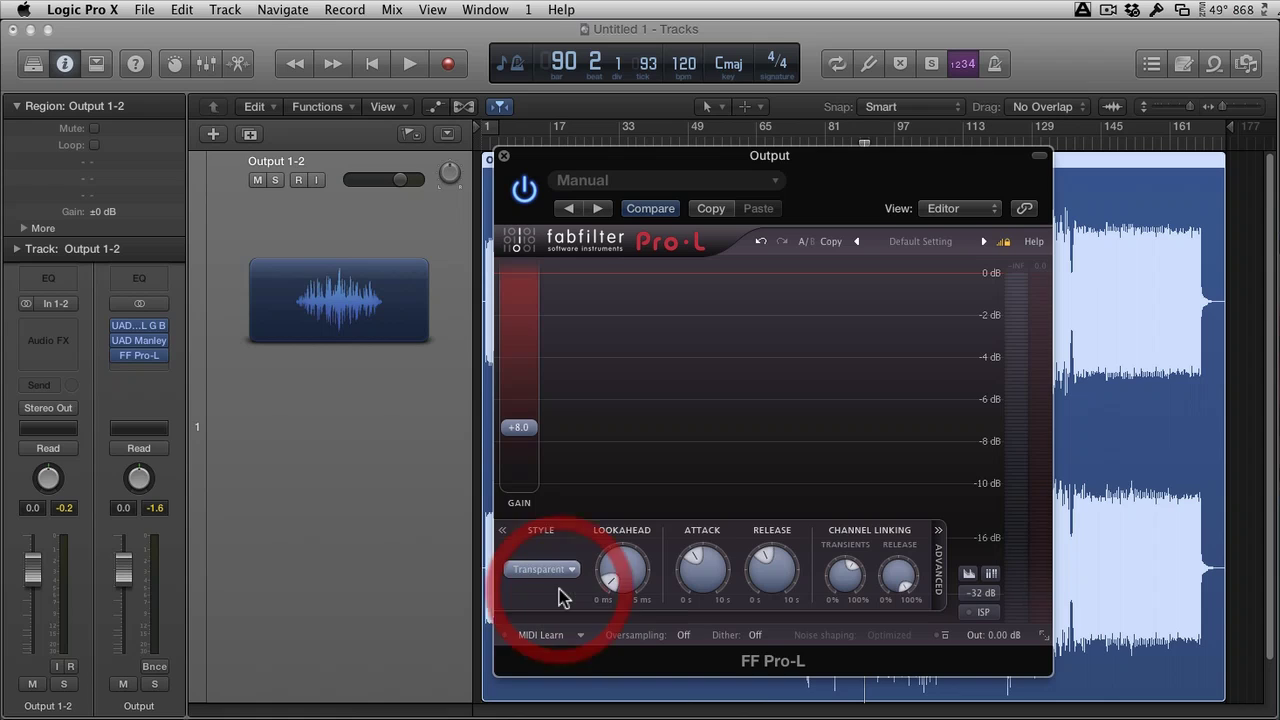
Raise the Pro-L lookahead to about midway, enable ISP metering and set oversampling to 4x
left_click(628, 476)
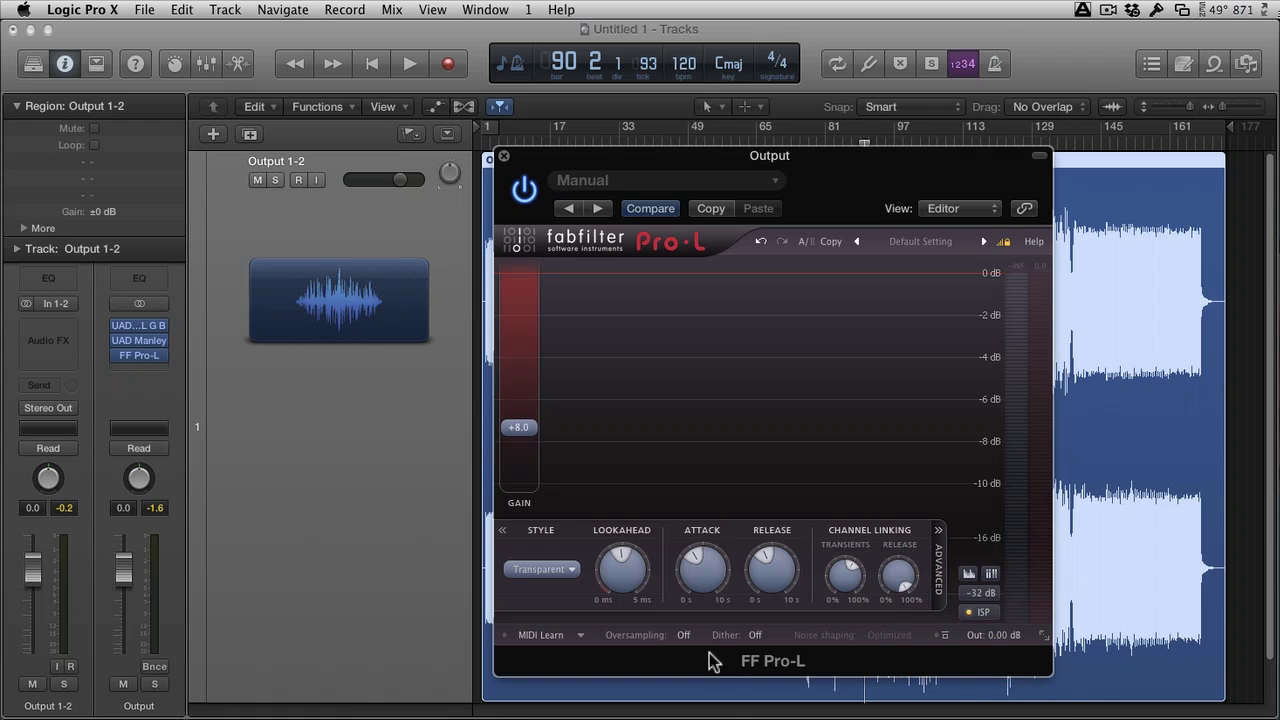
left_click(677, 635)
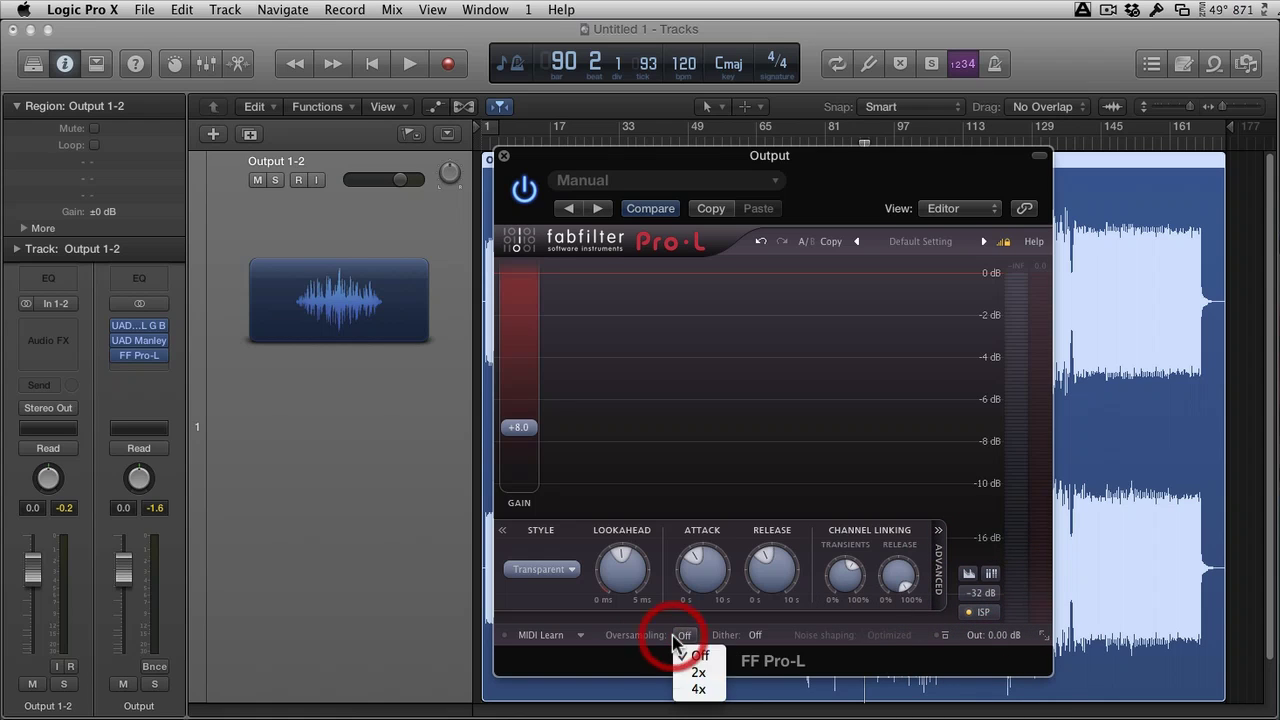
left_click(696, 690)
While the song plays, set the Pro-L output level to -0.17 dB and its gain to +6.9 dB, and stop playback
left_click_drag(766, 165, 880, 155)
key("space")
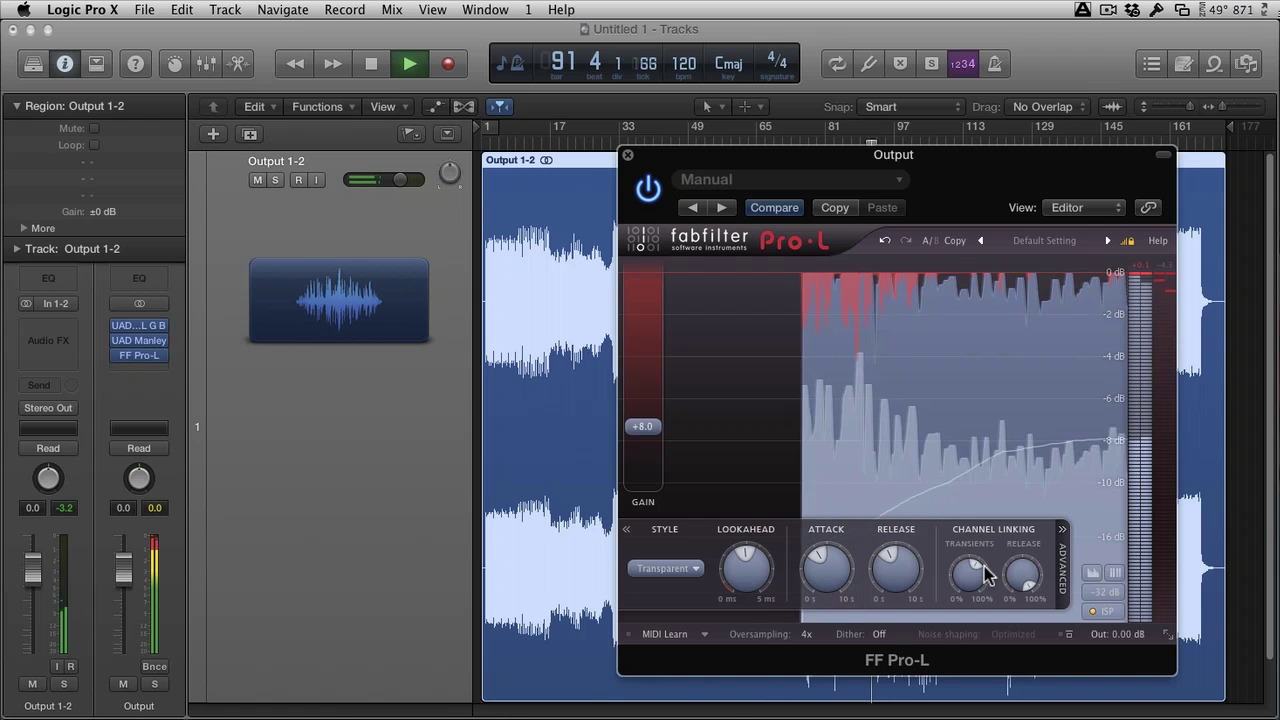
left_click_drag(1132, 641, 1132, 646)
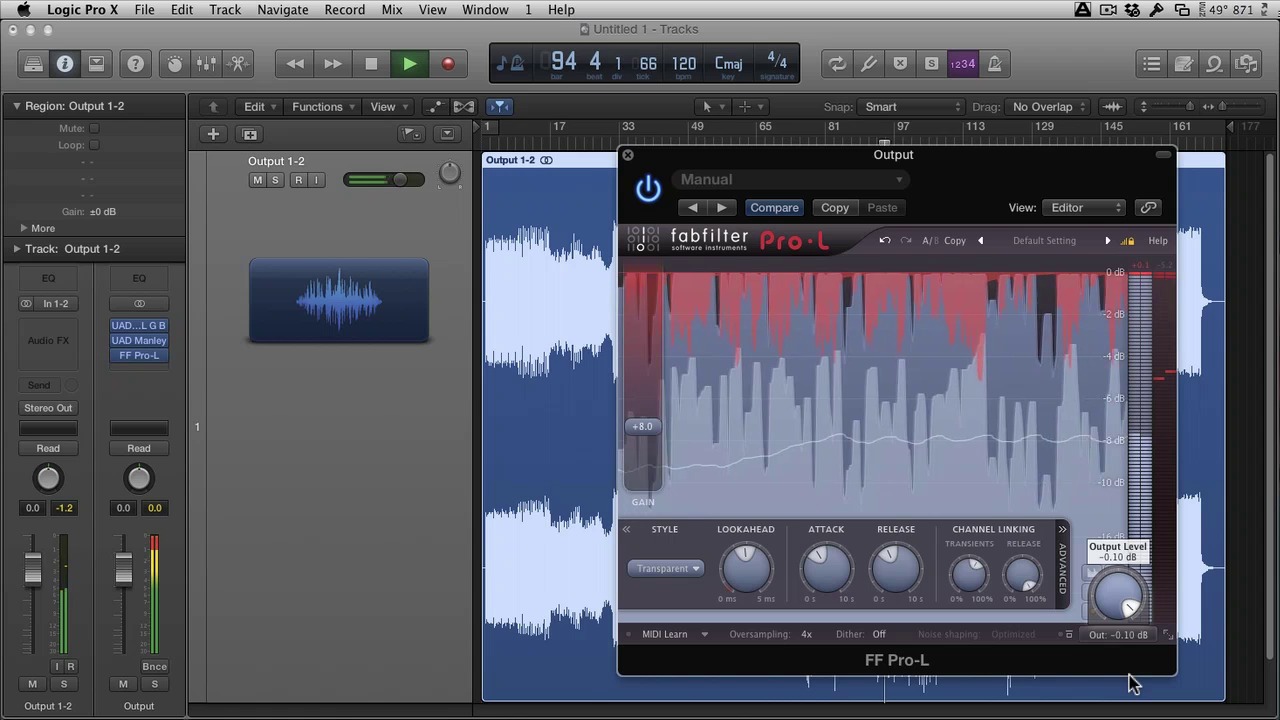
left_click_drag(1131, 695, 1131, 690)
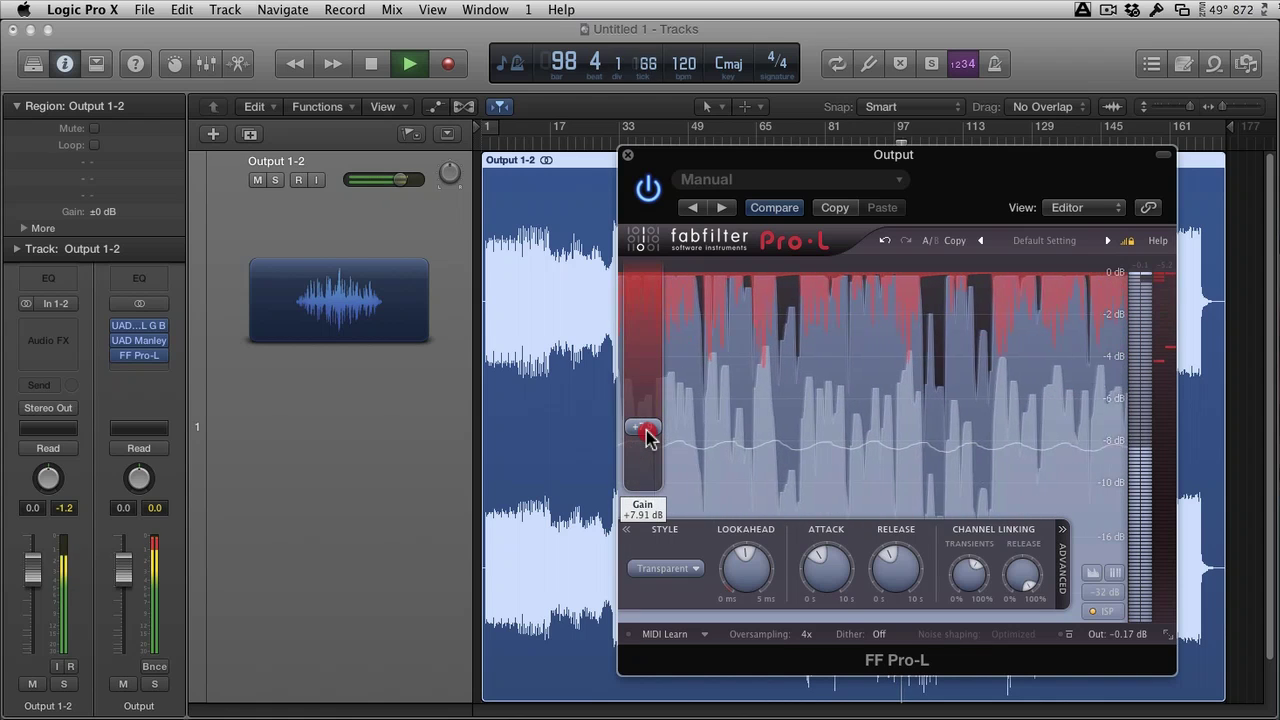
key("space")
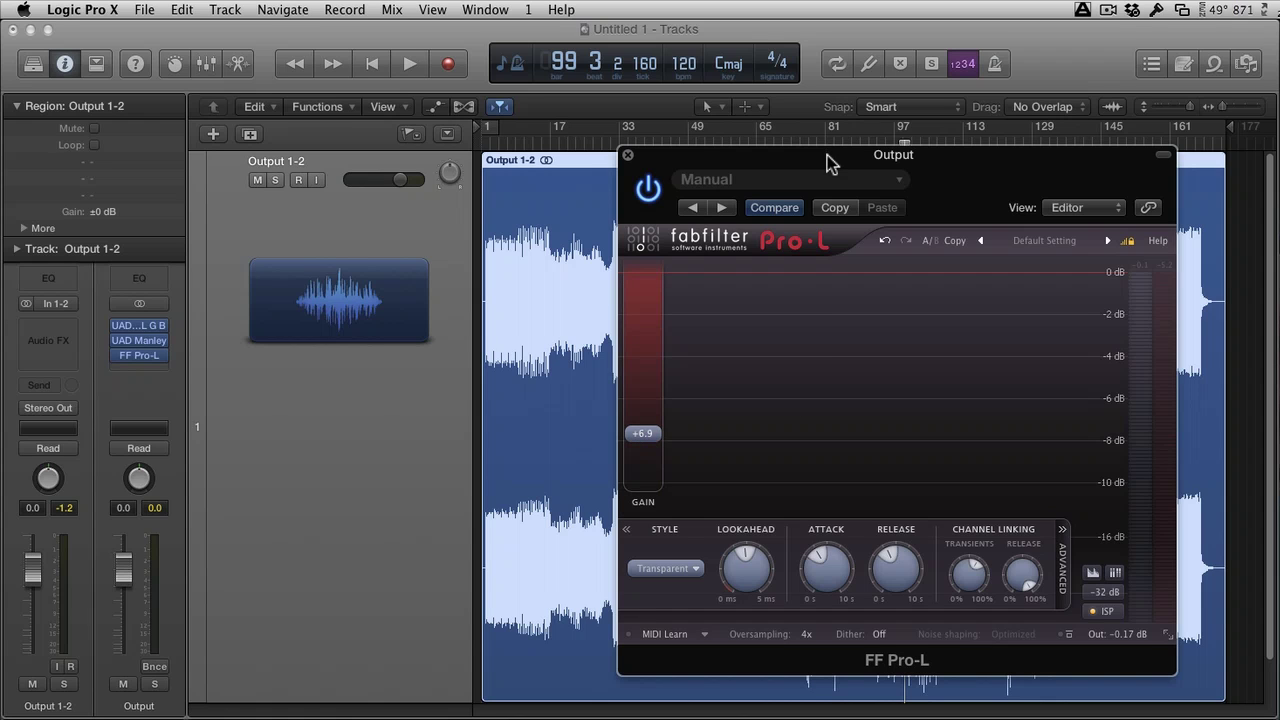
Play the loud passages from about bars 79 and 97, and fine-tune the Pro-L gain to about +6.8 dB
left_click_drag(827, 156, 342, 171)
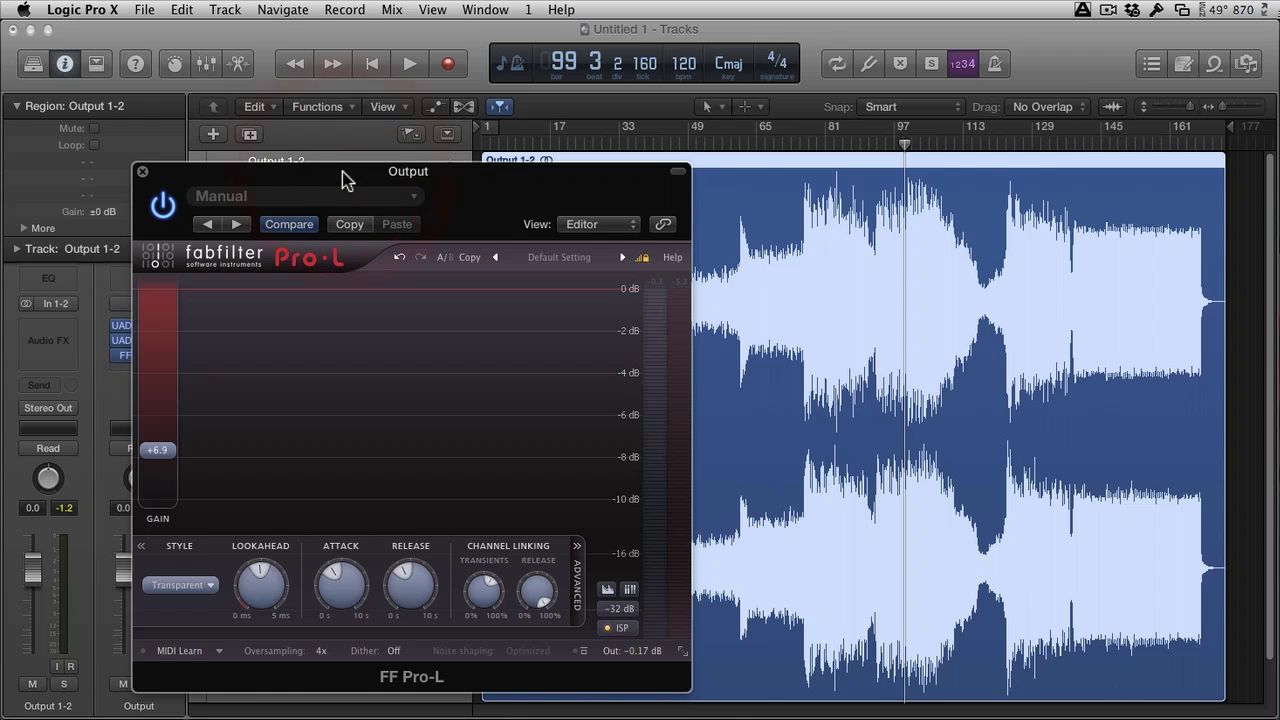
left_click(816, 147)
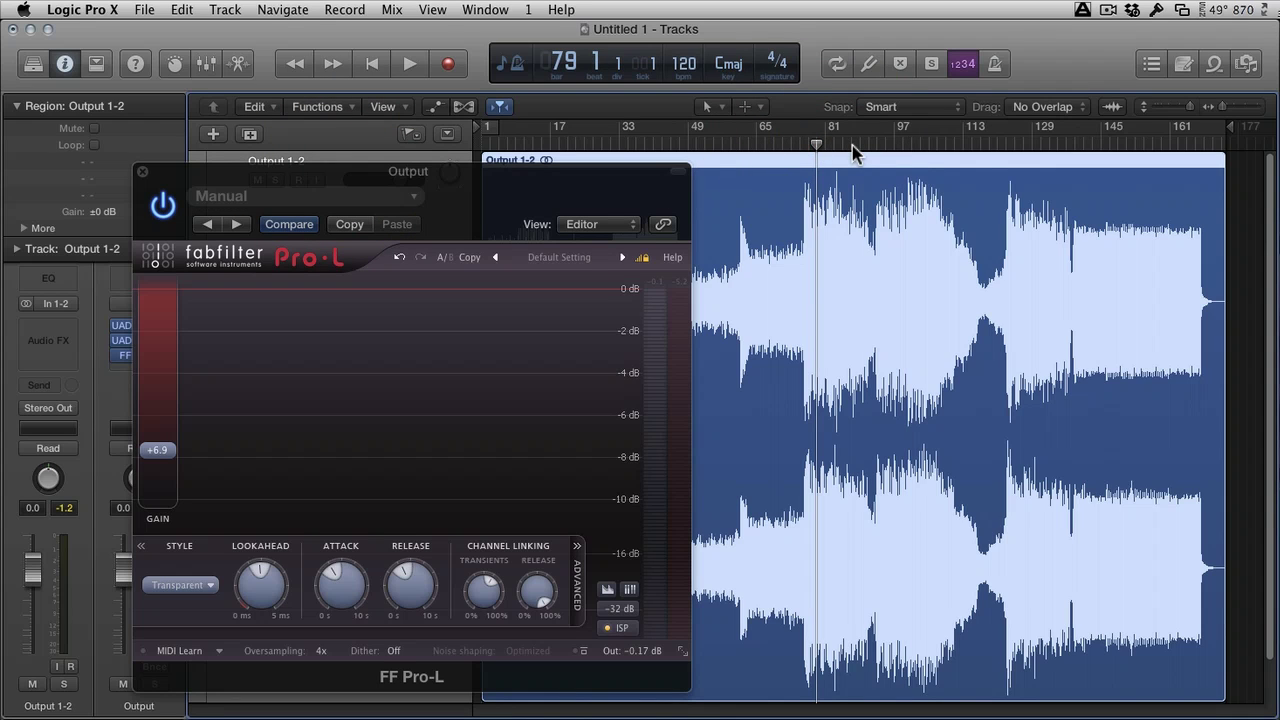
key("space")
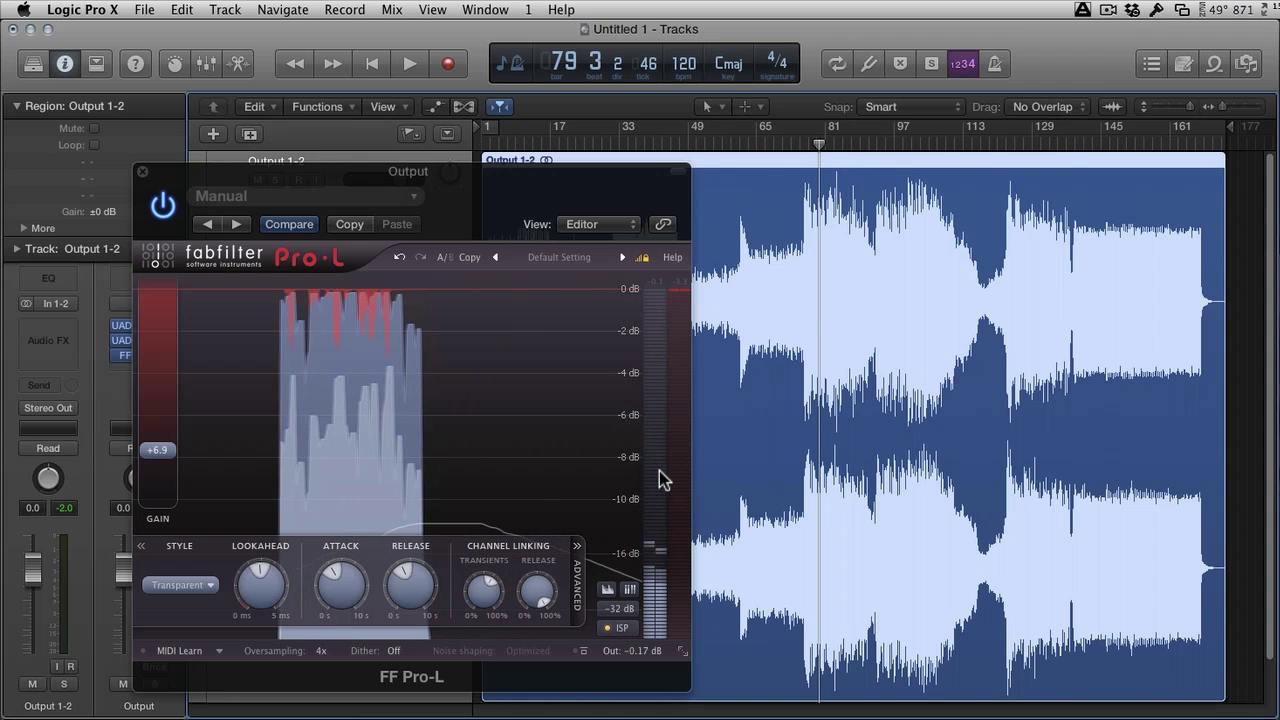
key("space")
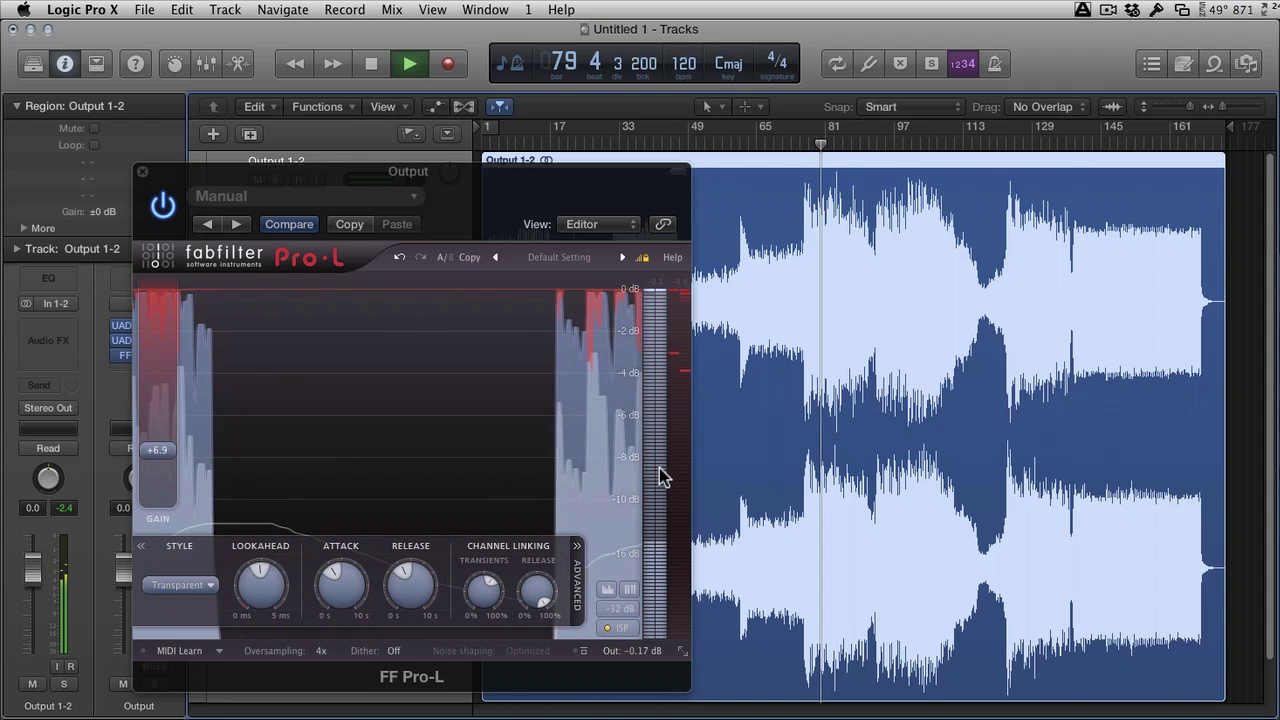
left_click(892, 138)
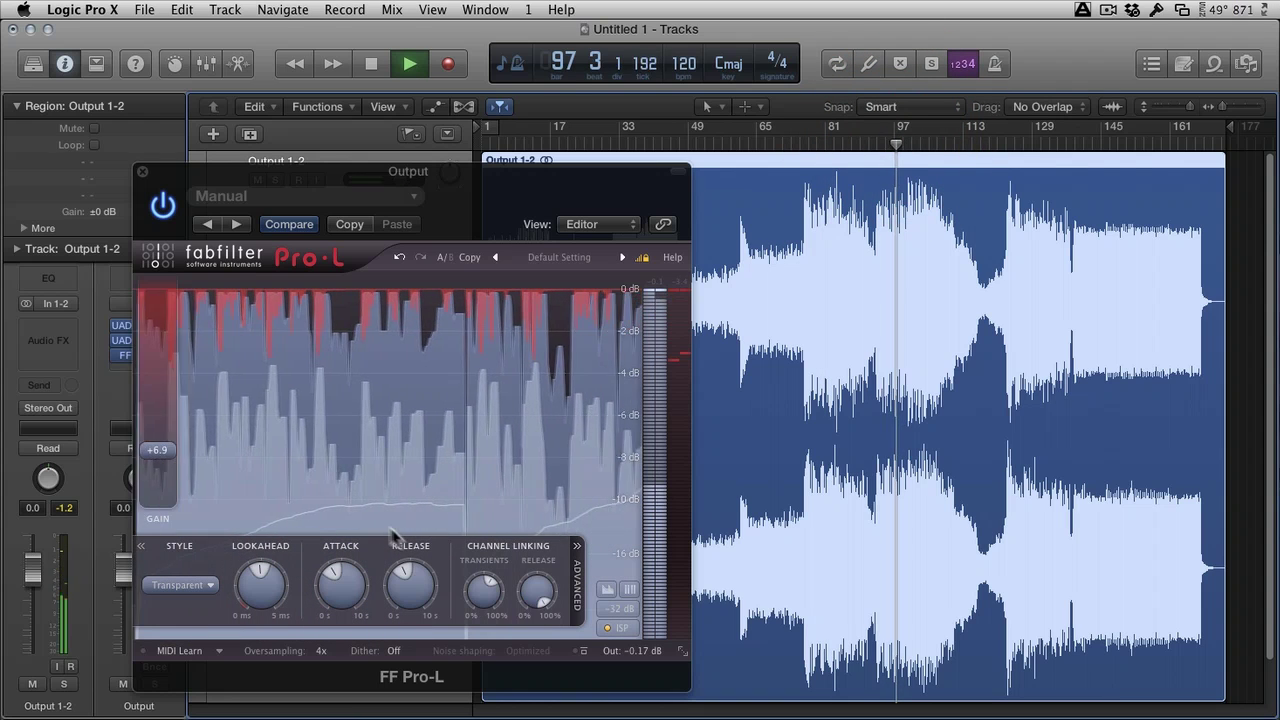
left_click_drag(158, 450, 166, 437)
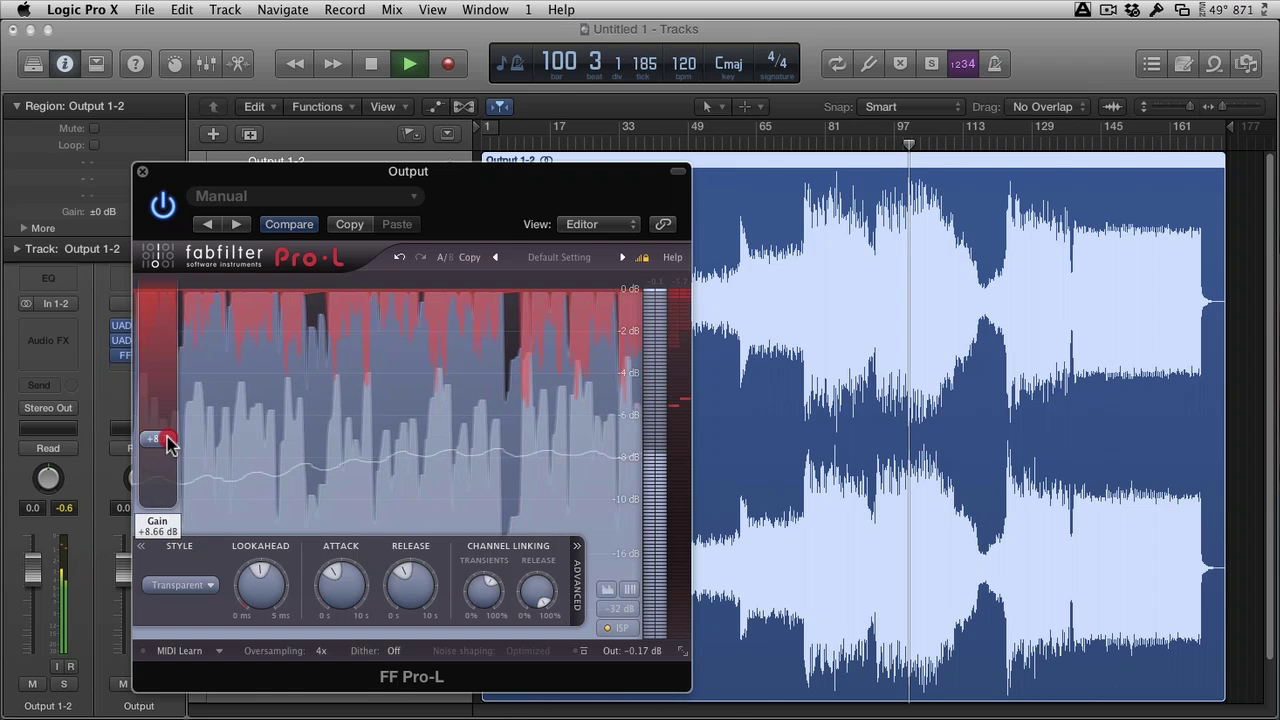
left_click_drag(167, 443, 166, 450)
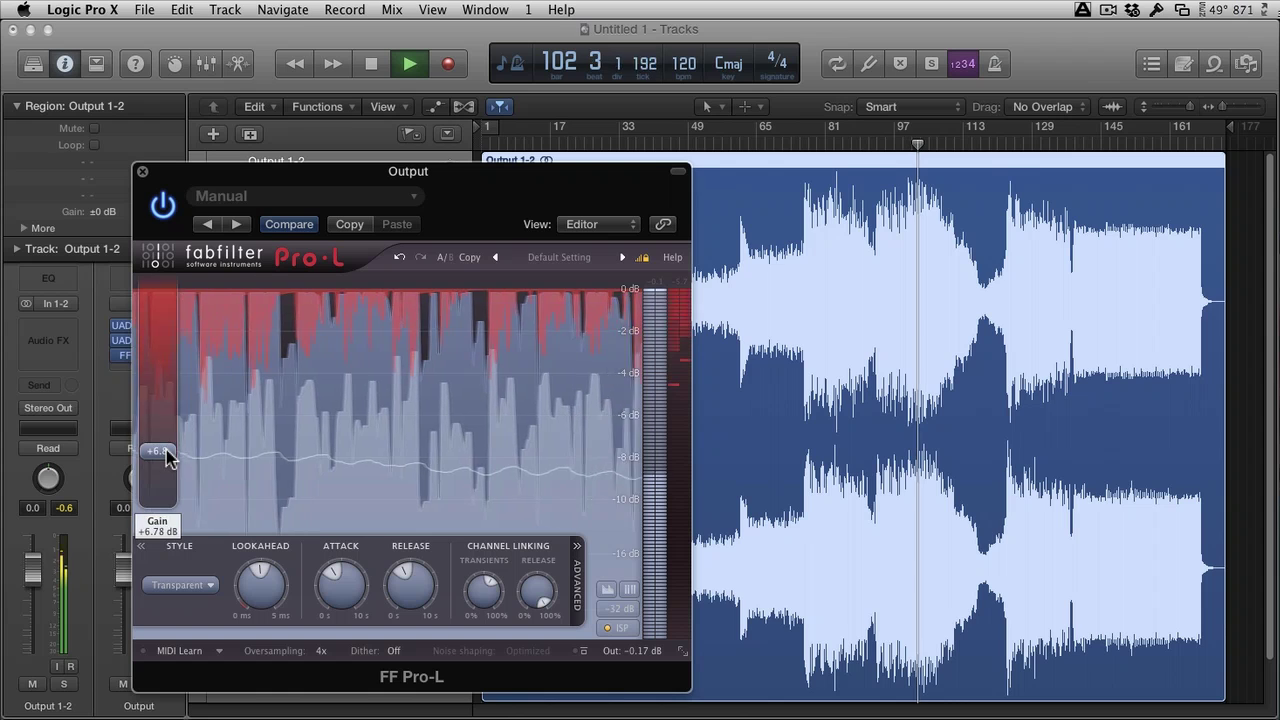
Stop playback, play the song from about bar 123, and compare the sound with Pro-L bypassed and re-enabled
key("space")
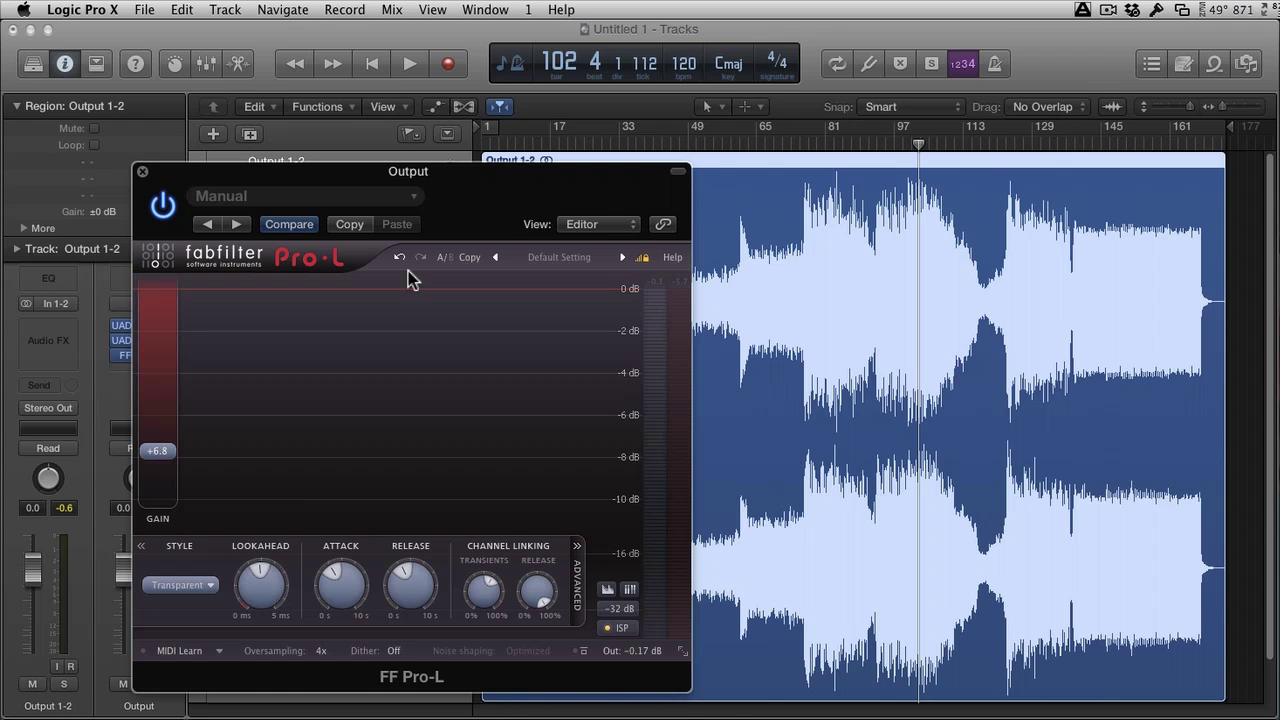
left_click_drag(472, 173, 636, 172)
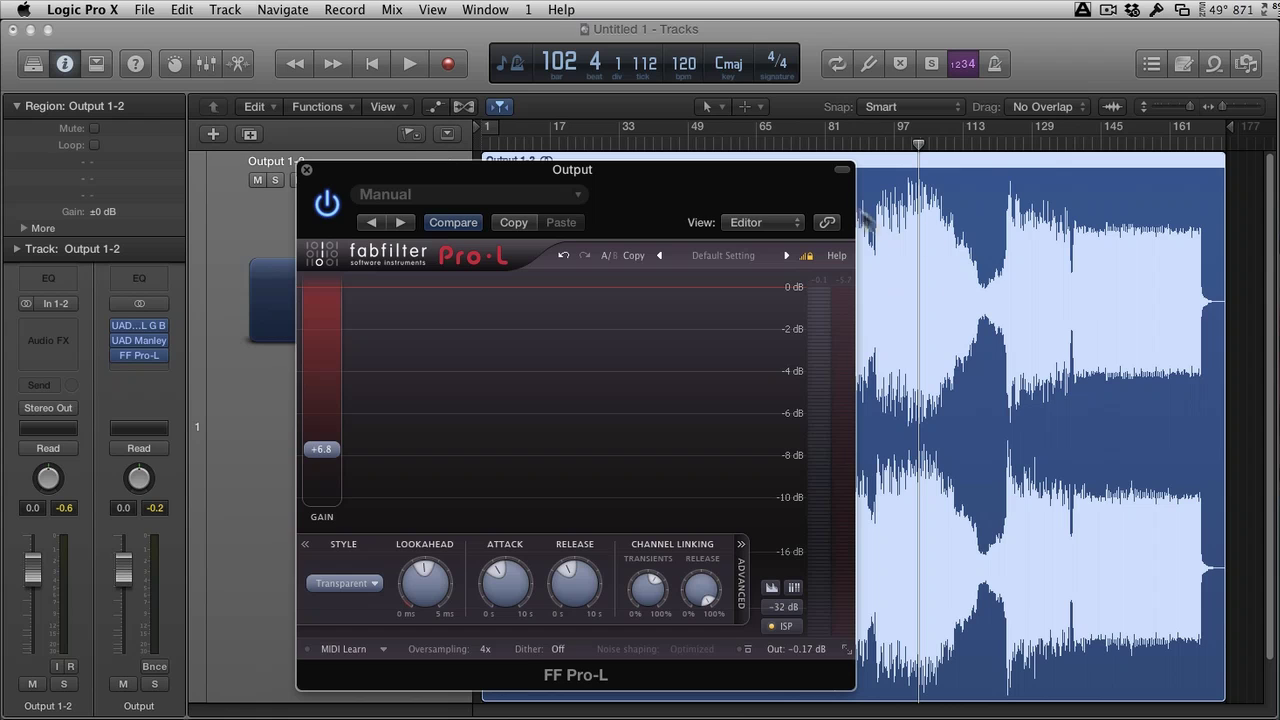
left_click_drag(757, 177, 554, 176)
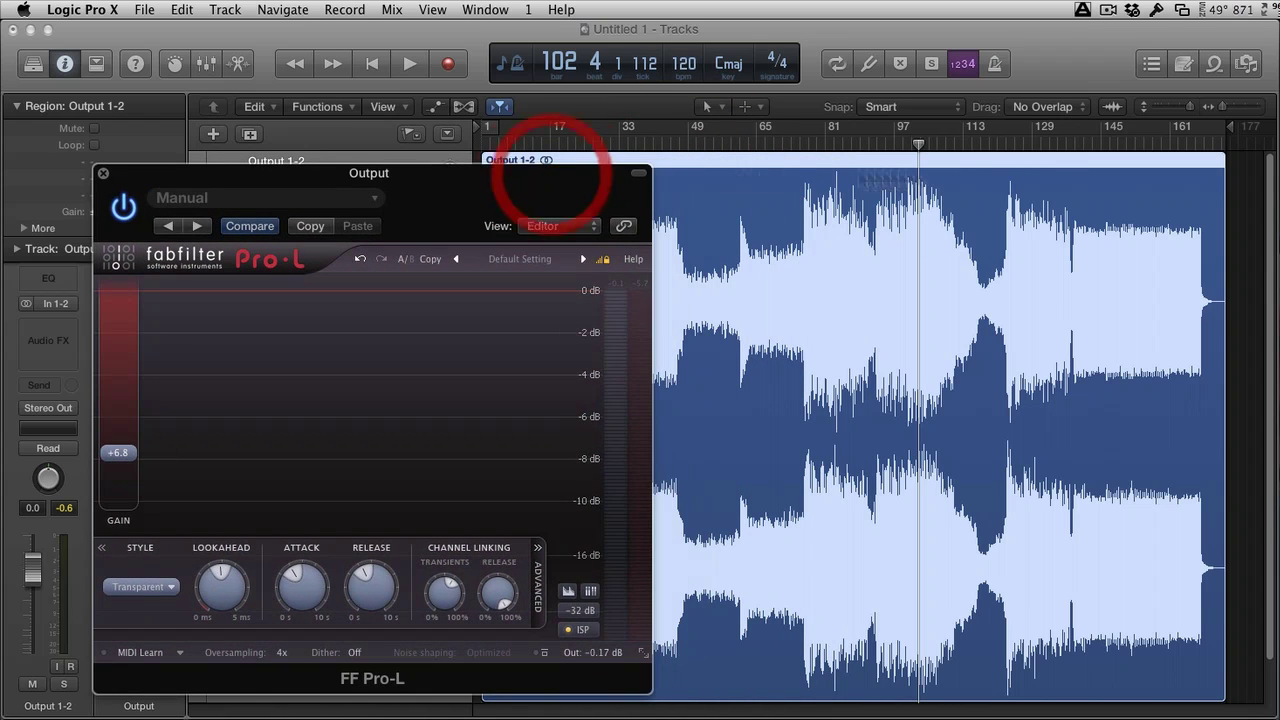
double_click(1002, 140)
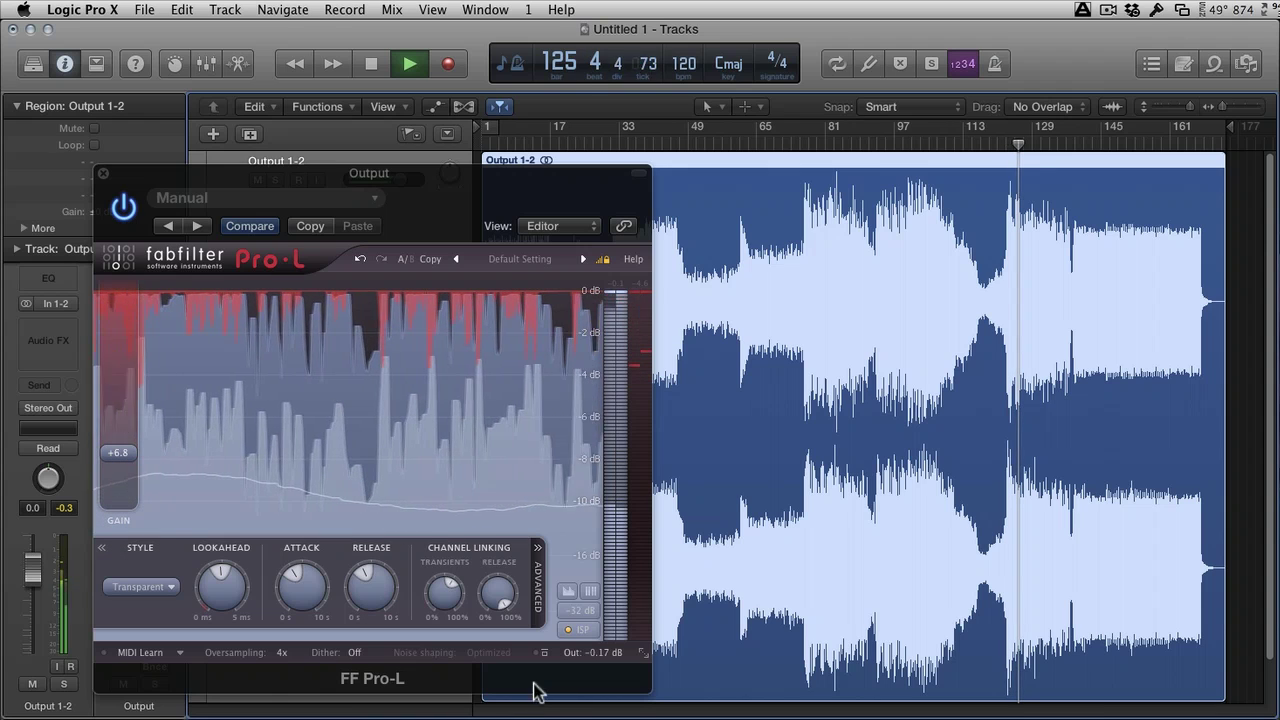
left_click(543, 653)
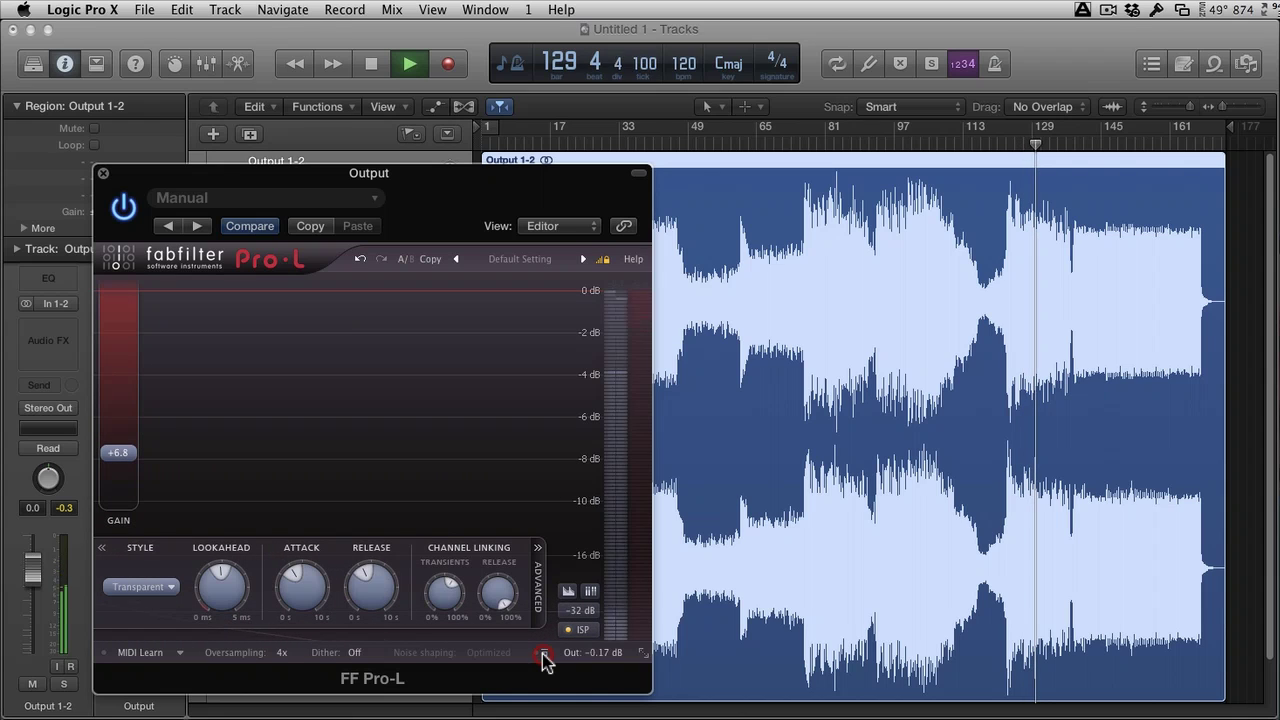
left_click(542, 655)
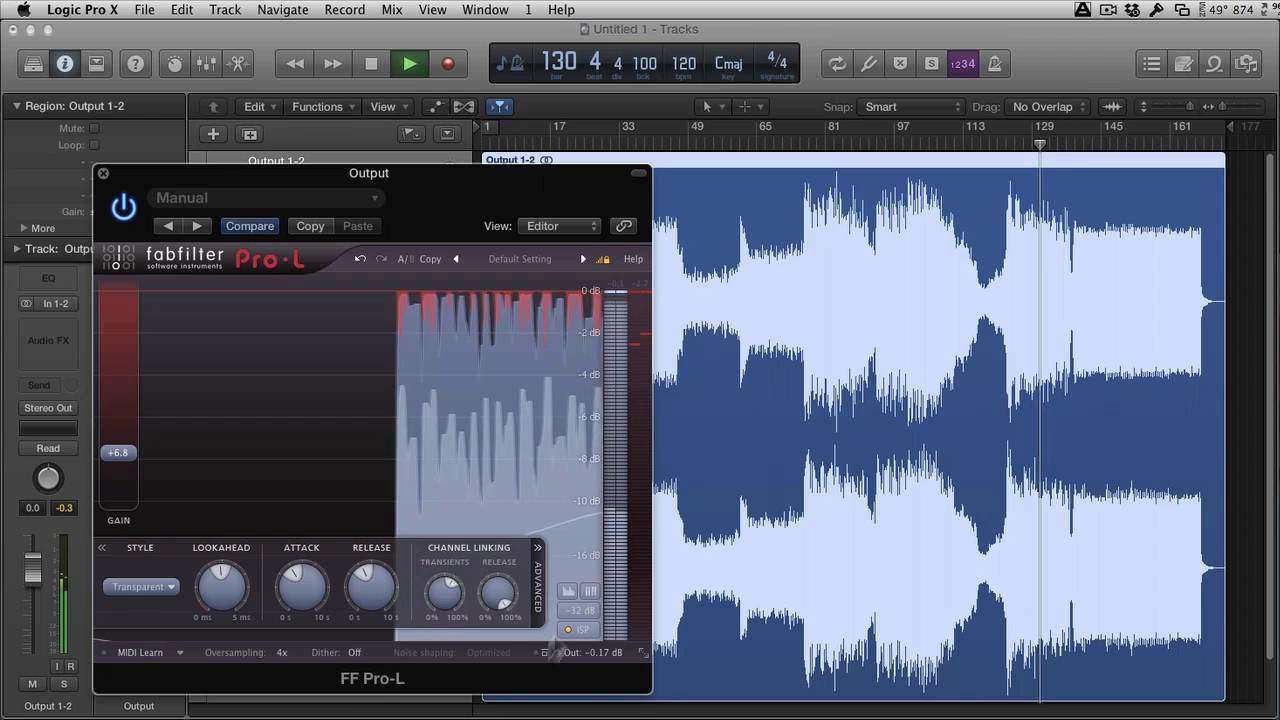
Play the loud passage from about bar 77 and repeatedly compare it with Pro-L bypassed and active
left_click(811, 143)
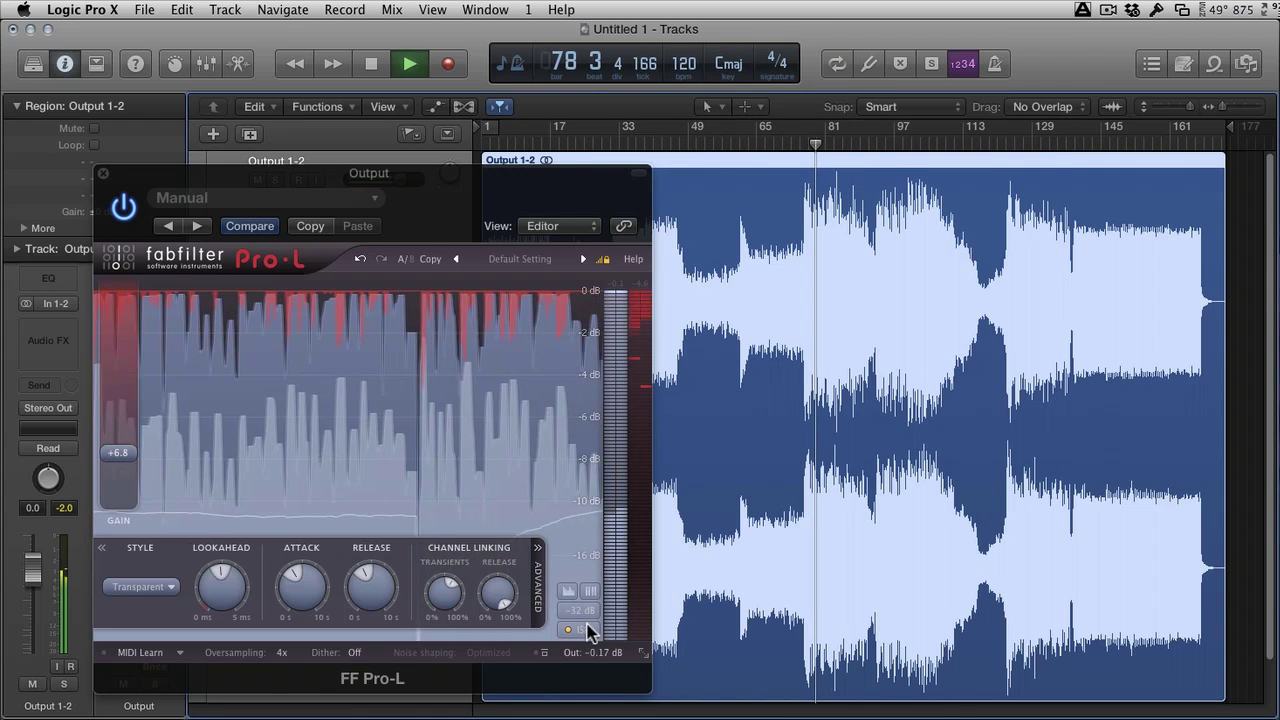
left_click(541, 652)
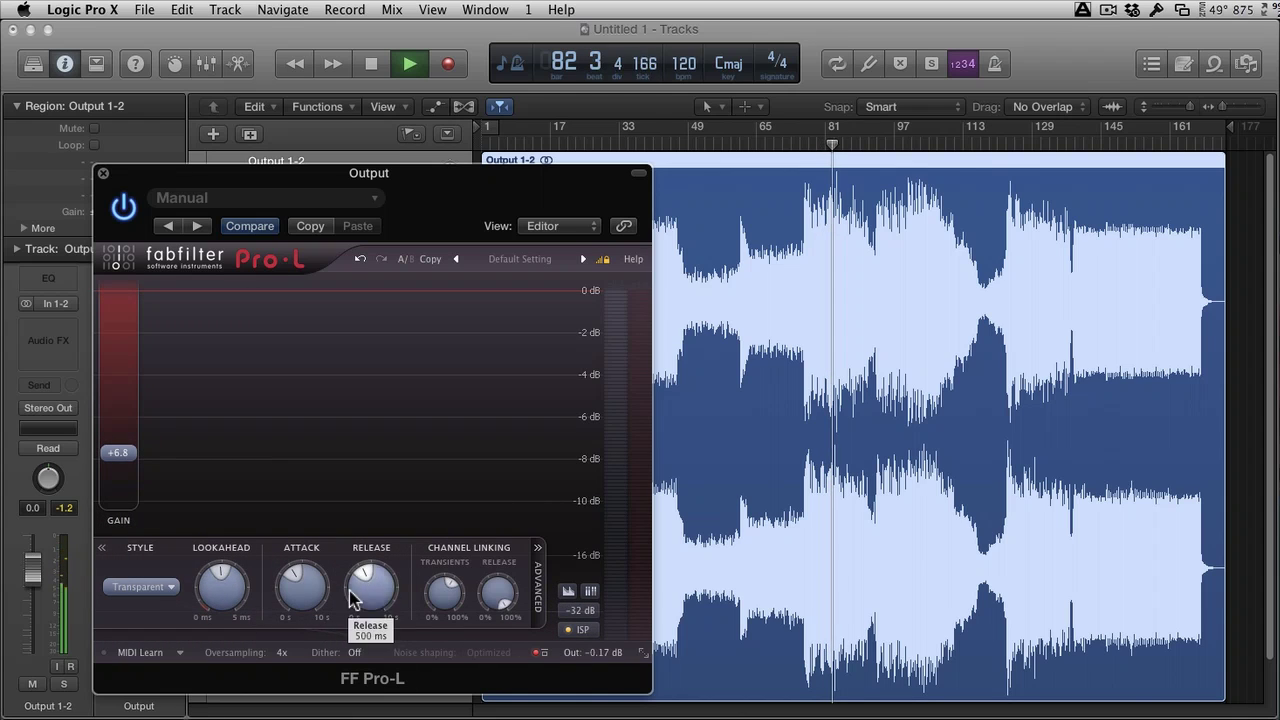
left_click(545, 653)
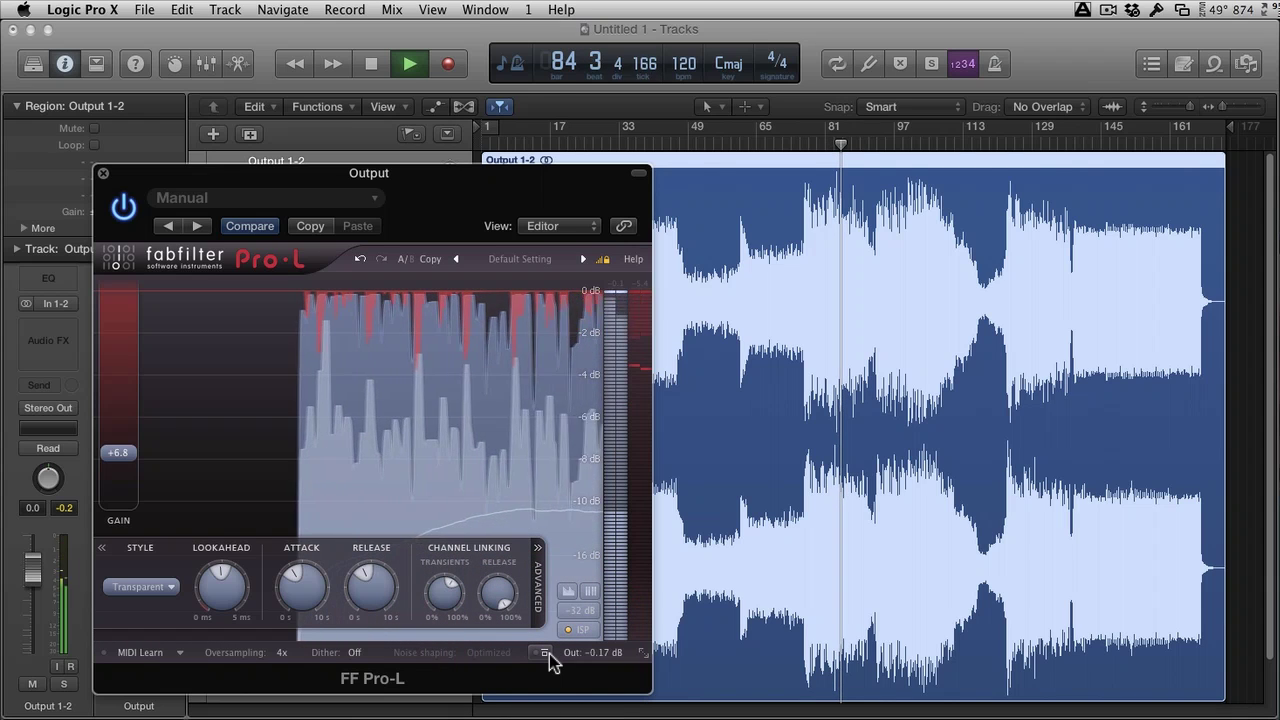
left_click(546, 654)
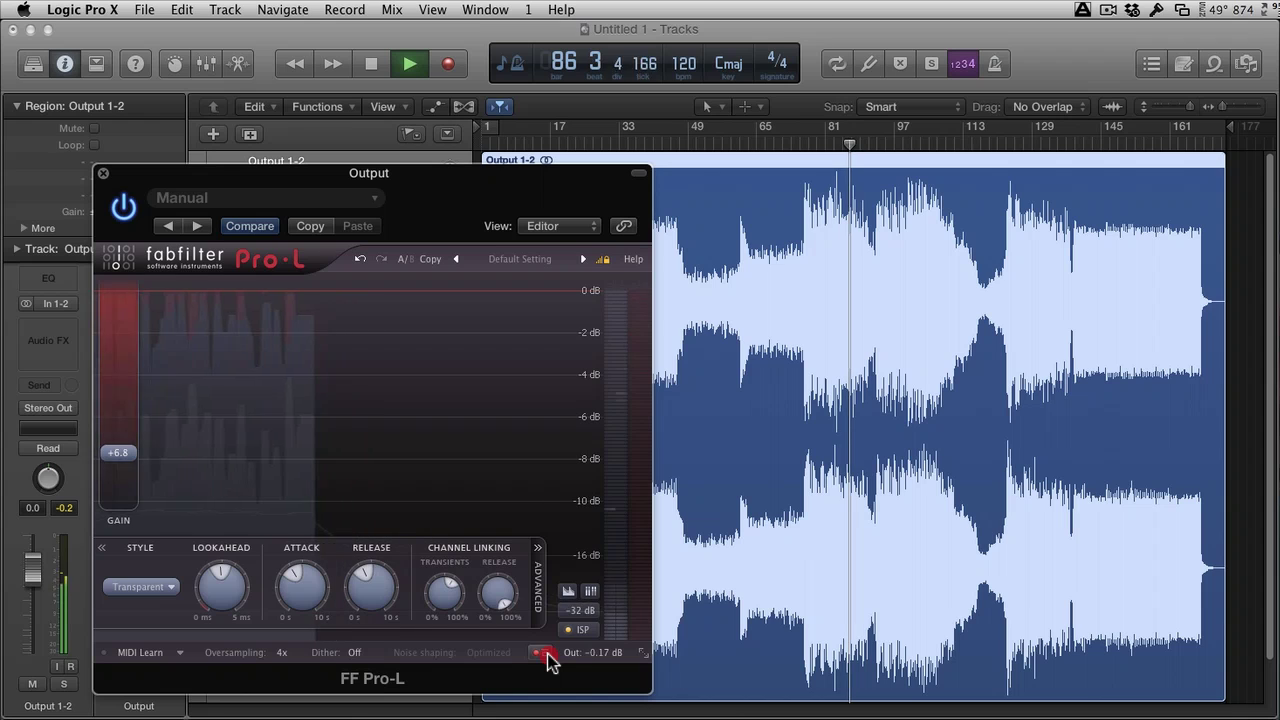
left_click(546, 653)
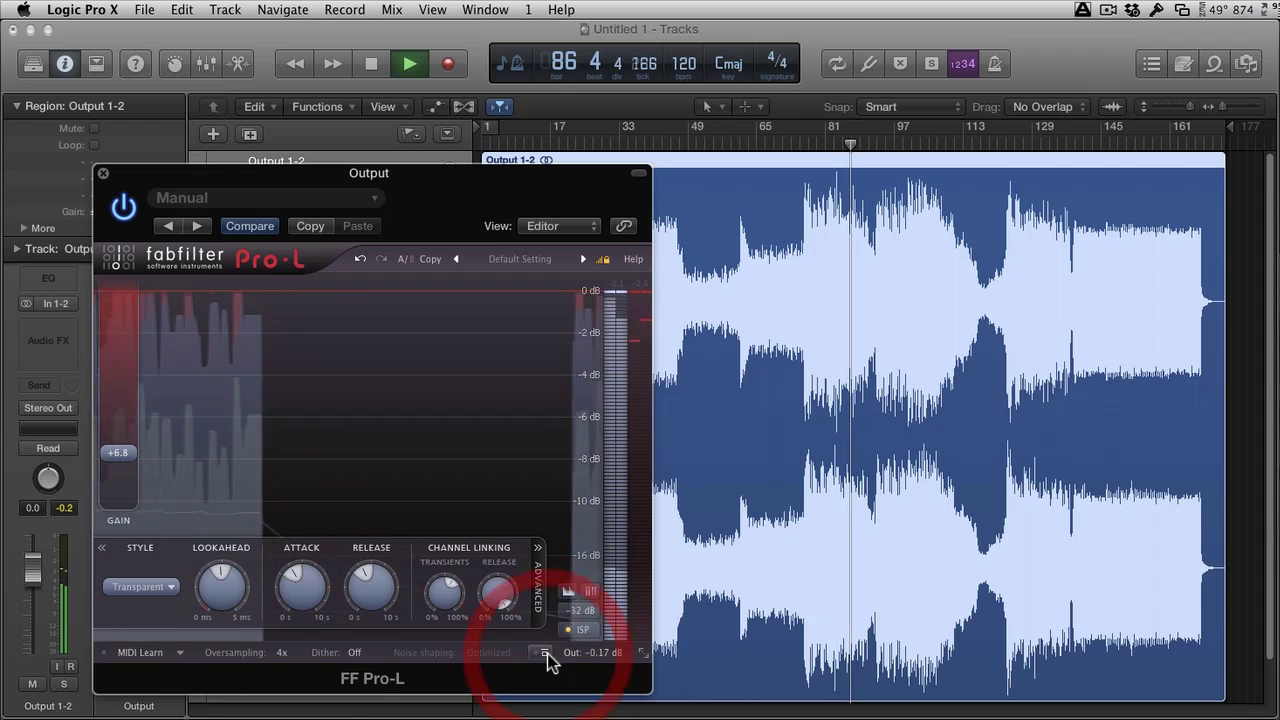
Close Pro-L, play from about bar 94, and compare the song with all three output plug-ins bypassed and re-enabled
left_click(104, 173)
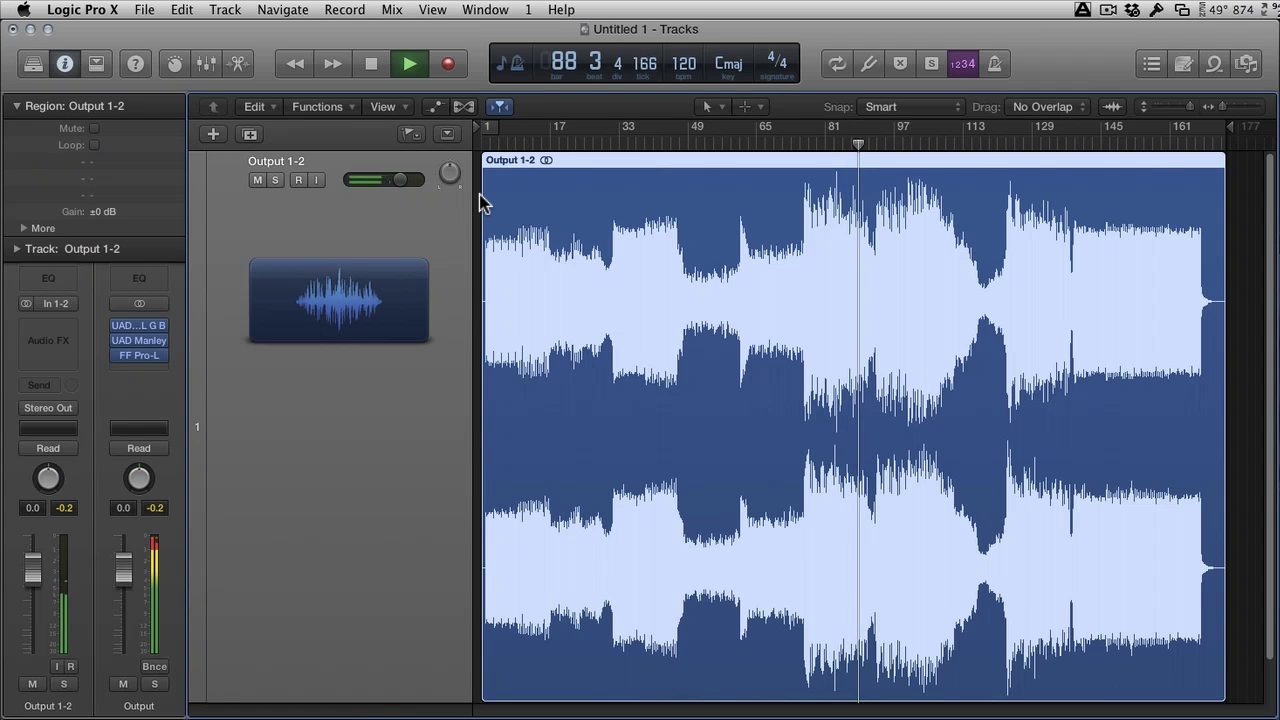
left_click(885, 145)
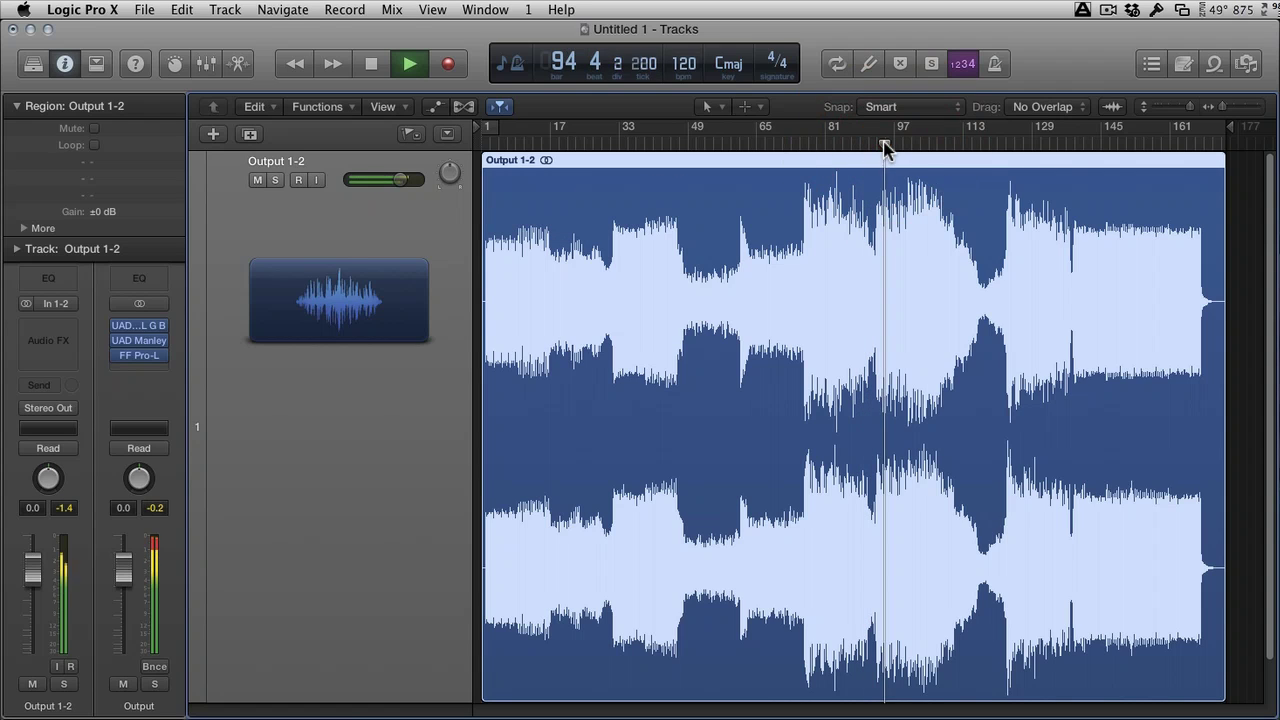
left_click(120, 342)
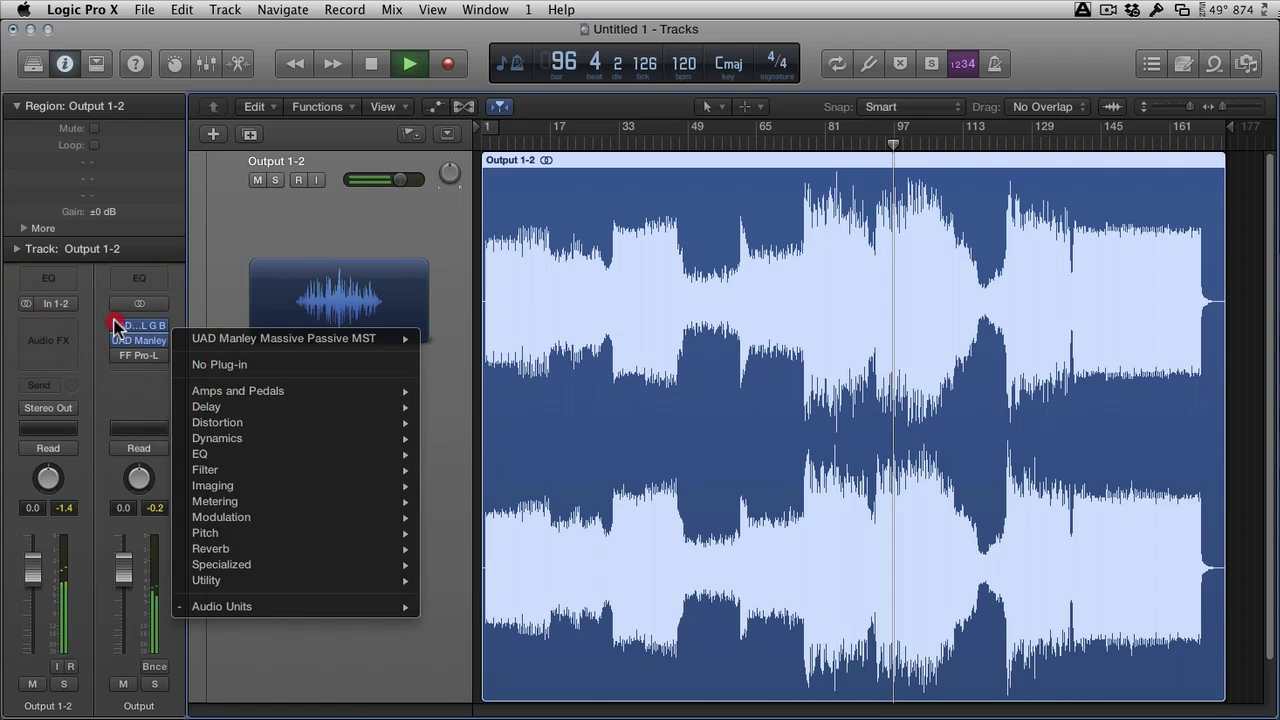
left_click(115, 330)
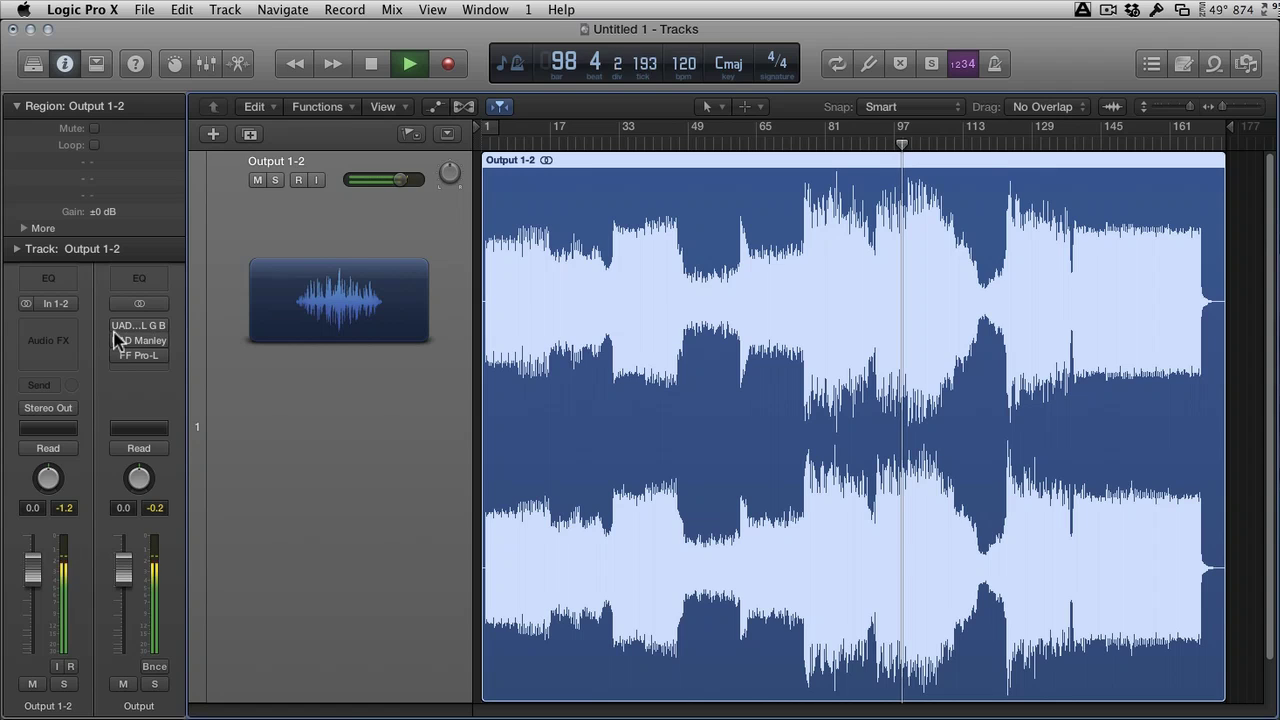
left_click(115, 341)
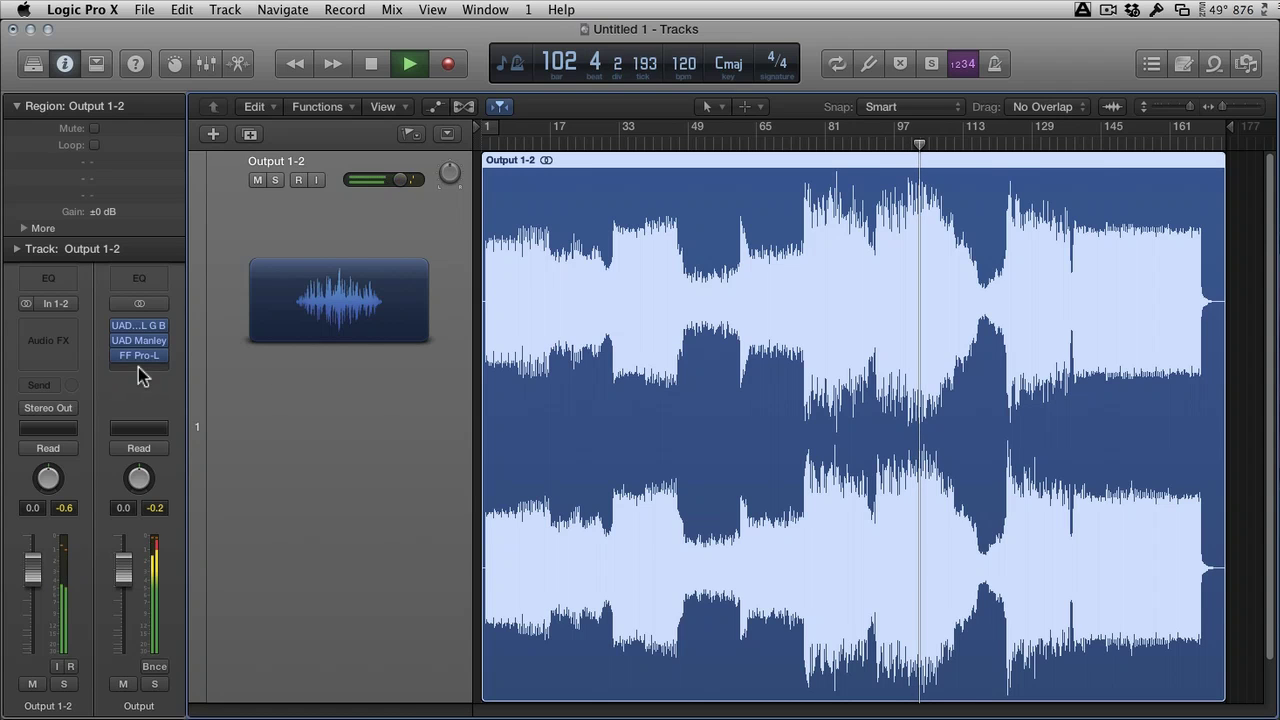
Lower the output limiter's gain to about +6 dB, close the plug-in and stop playback
left_click(139, 358)
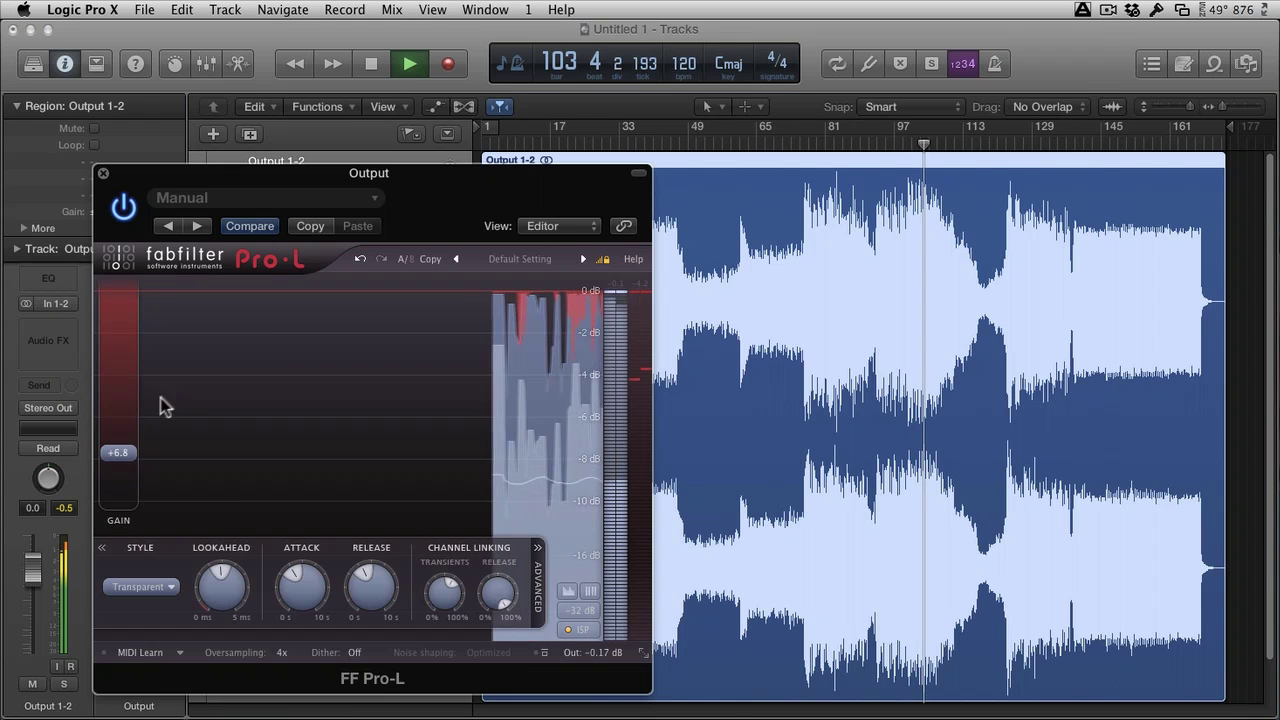
left_click_drag(121, 452, 122, 459)
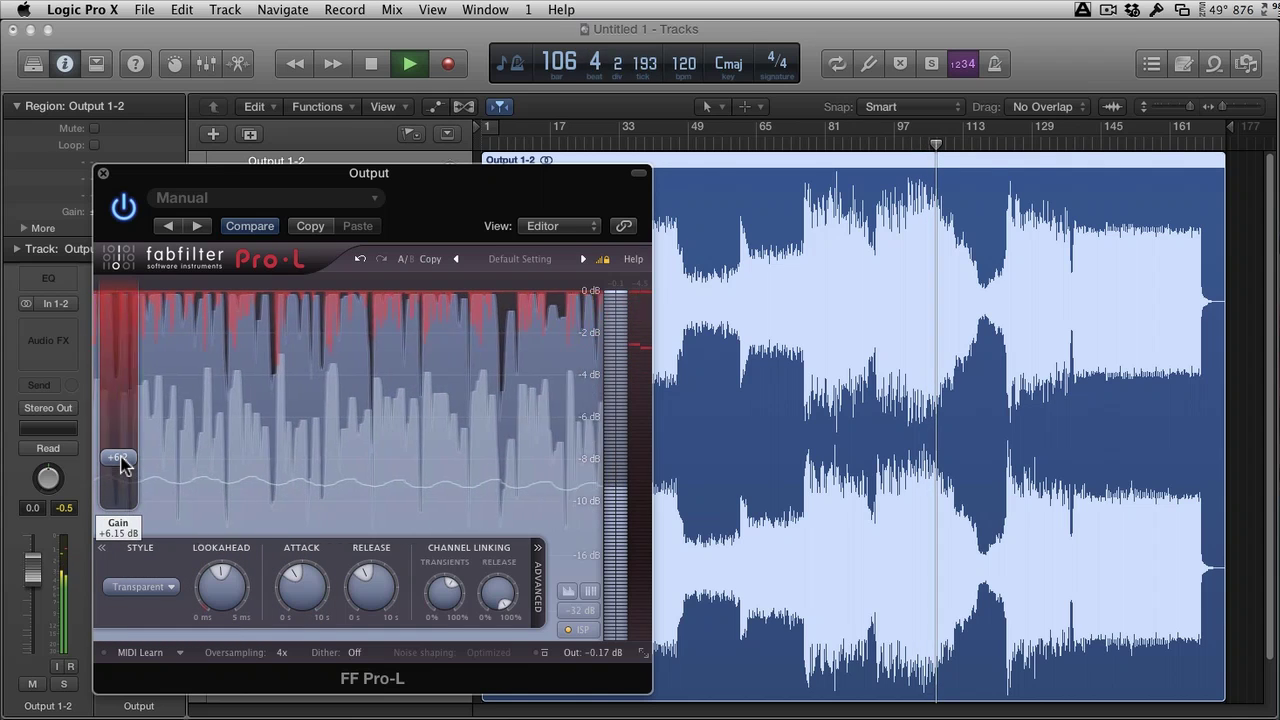
left_click_drag(121, 463, 120, 466)
left_click(103, 175)
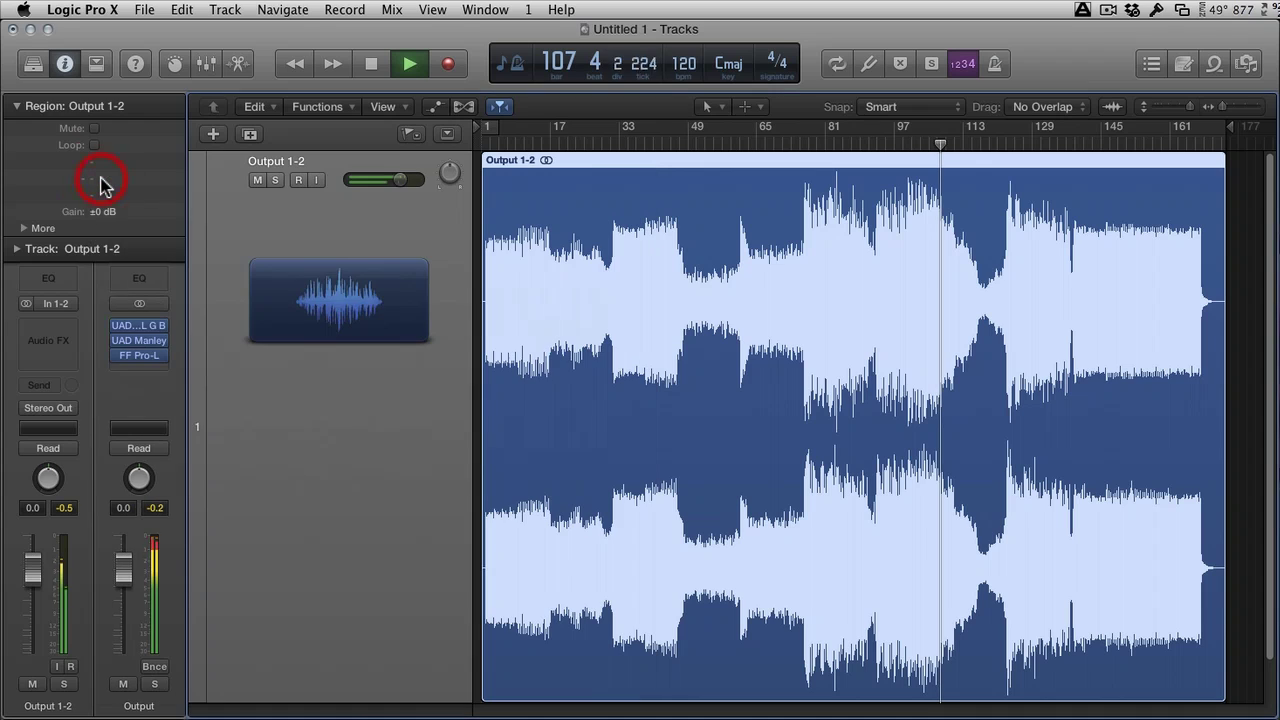
key("space")
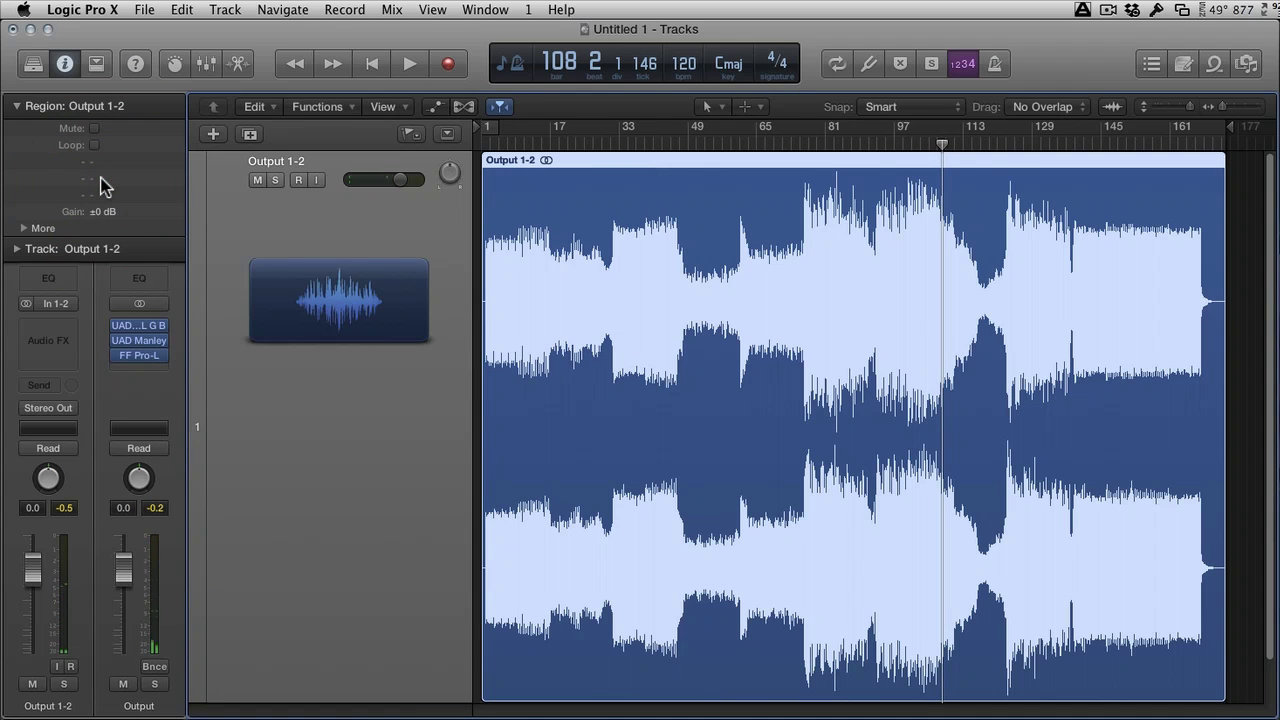
Cancel the bounce settings and set a cycle range over the whole song, from bar 1 to bar 174
key("super+b")
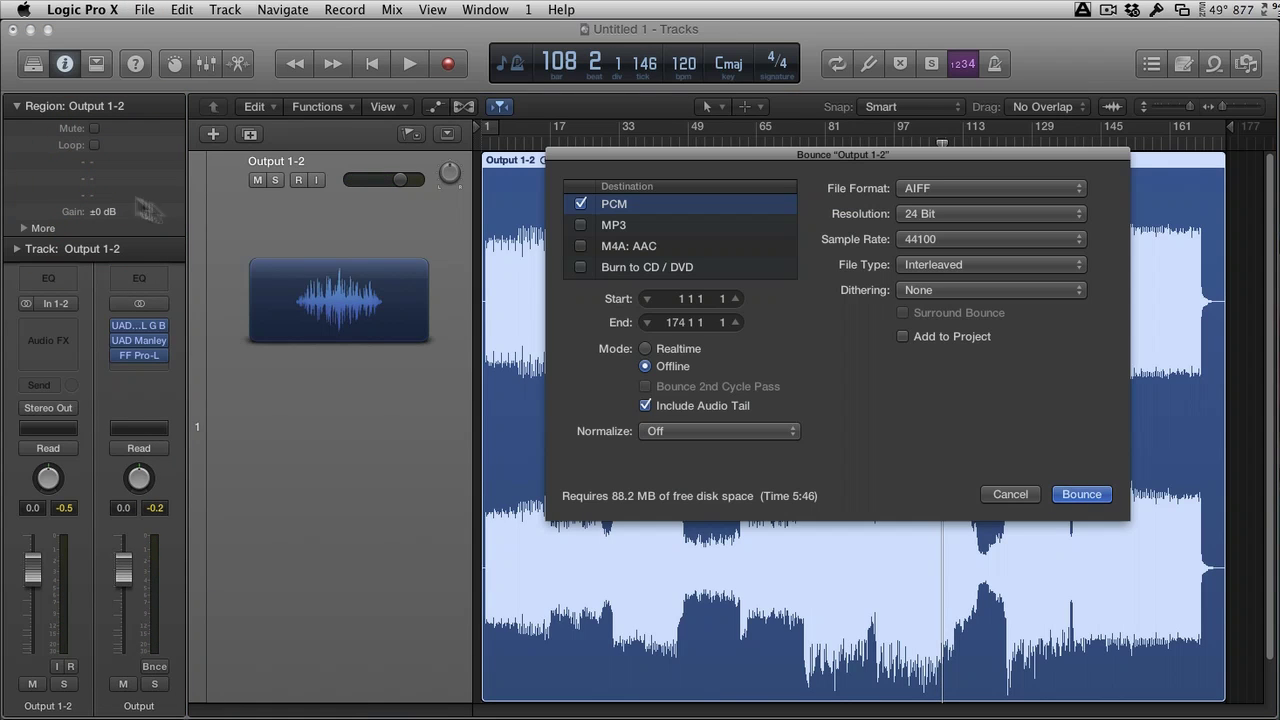
left_click(1010, 494)
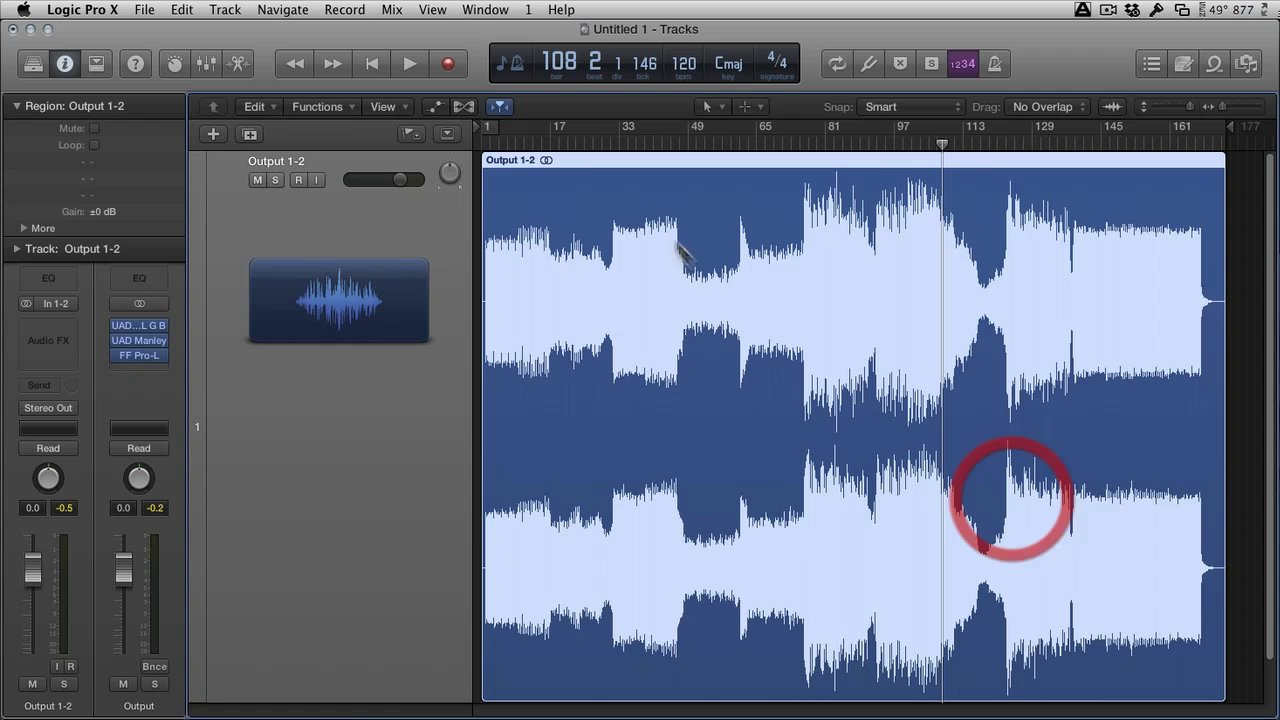
left_click(494, 126)
left_click_drag(494, 126, 1237, 186)
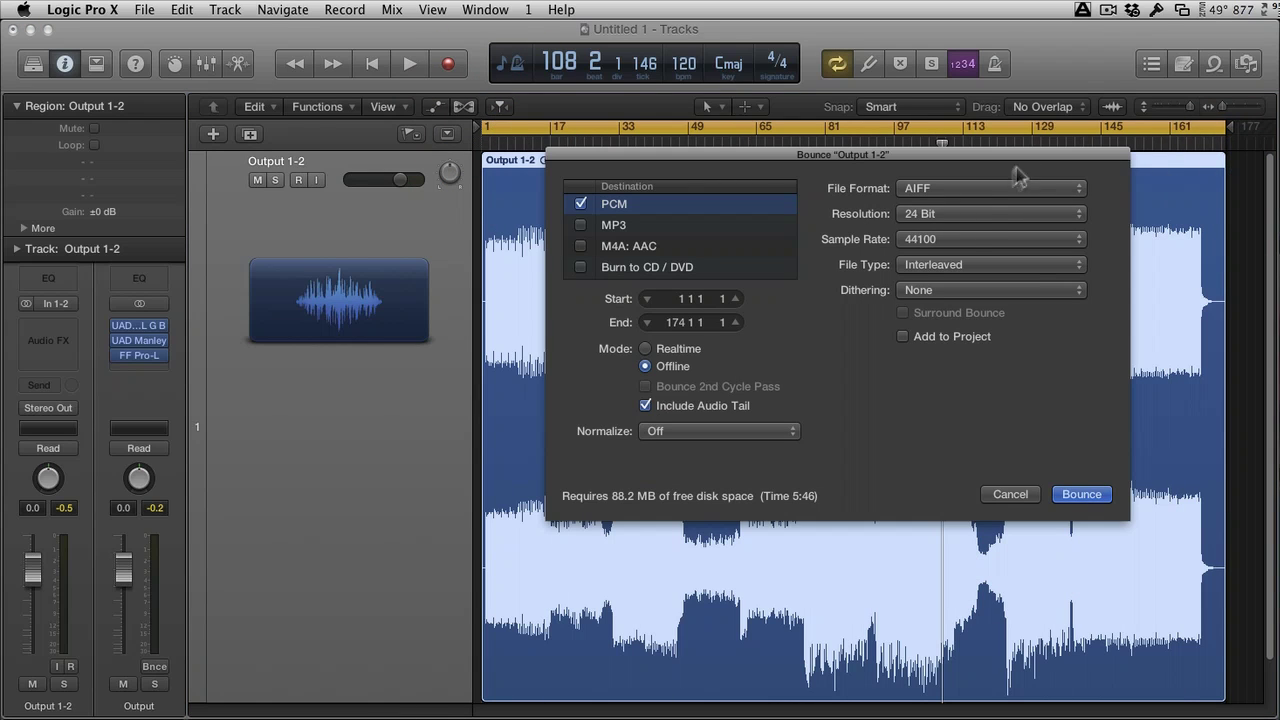
Set the PCM bounce to 16 Bit resolution with UV22HR dithering
left_click(970, 213)
left_click(940, 200)
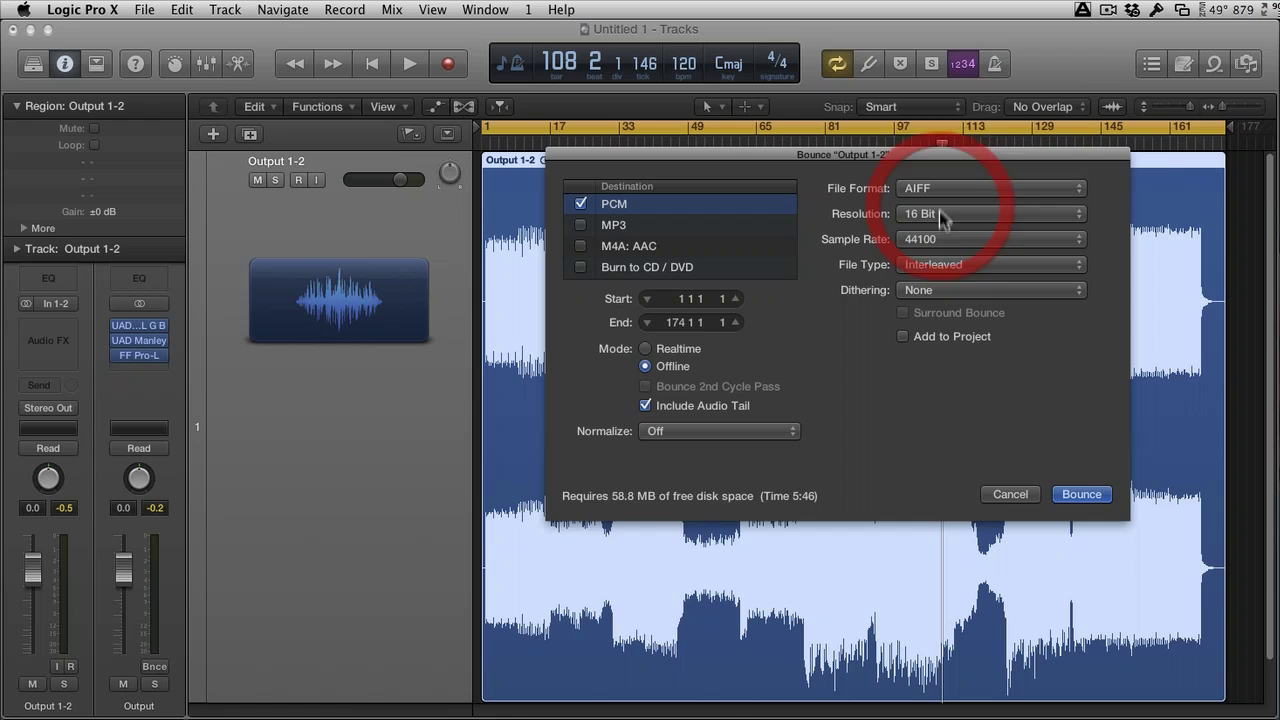
left_click(943, 290)
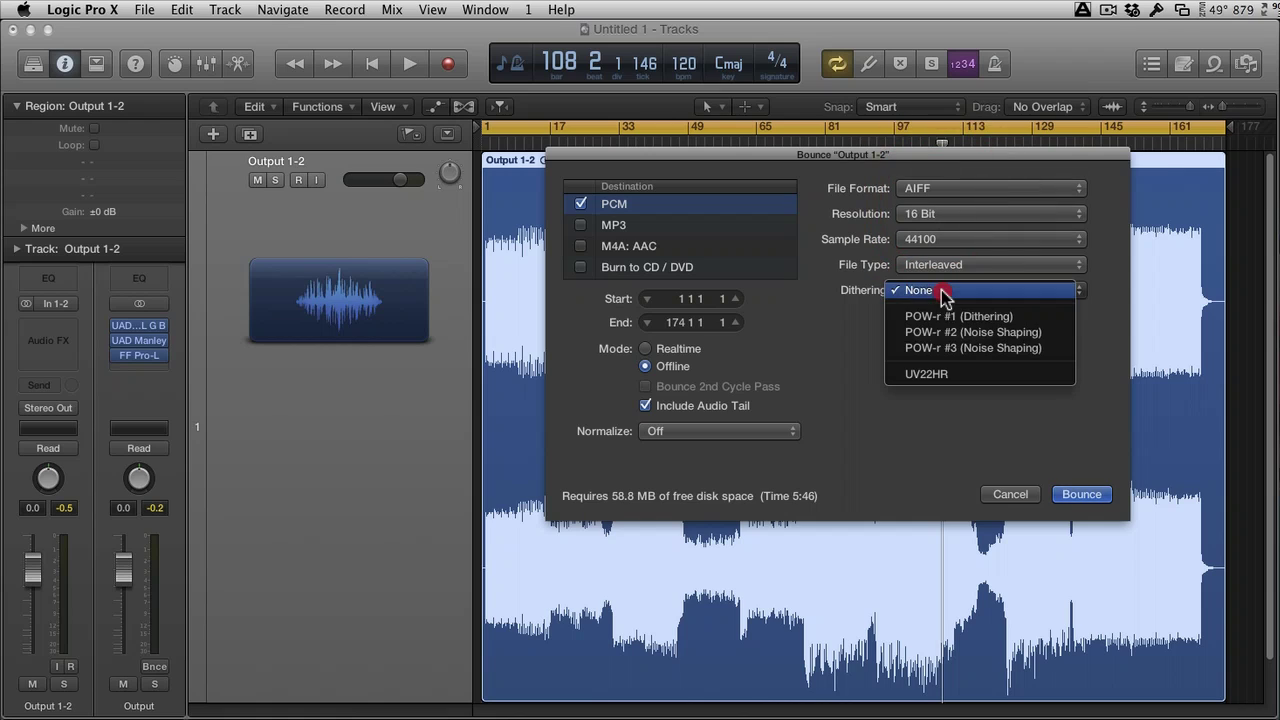
left_click(962, 378)
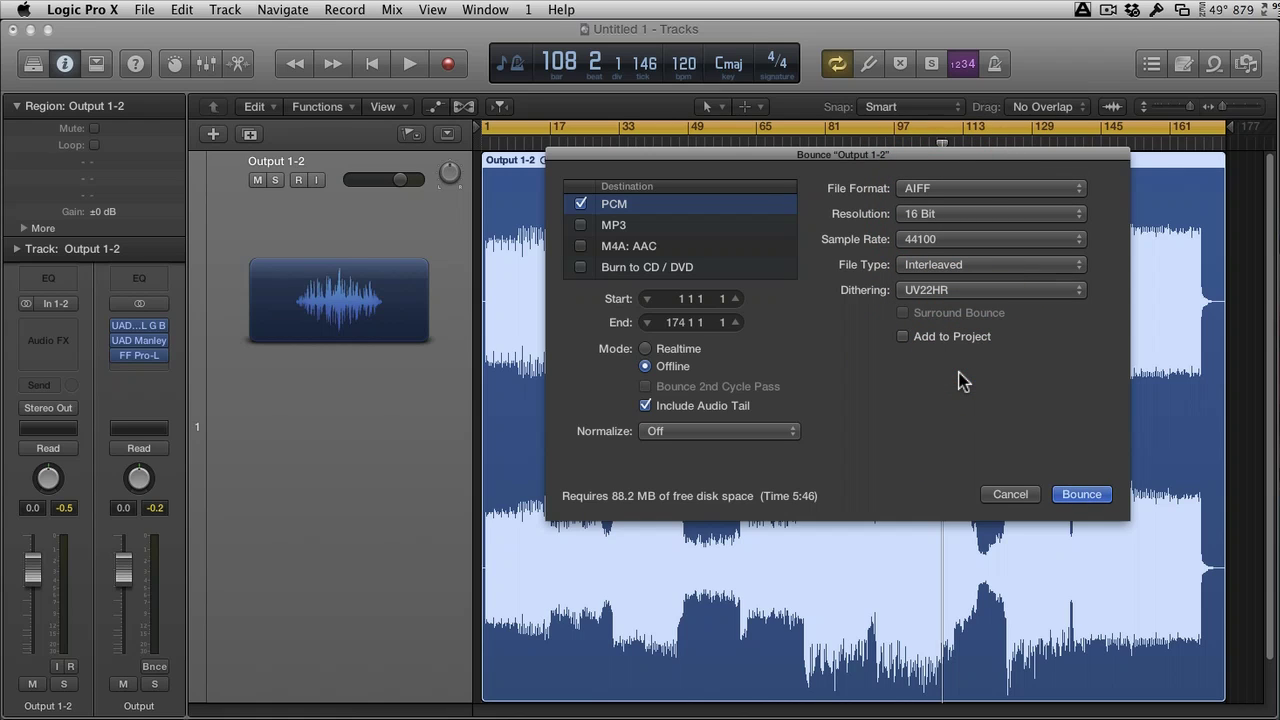
Set the bounce's normalization to Overload Protection Only and its file format to Wave
left_click(723, 428)
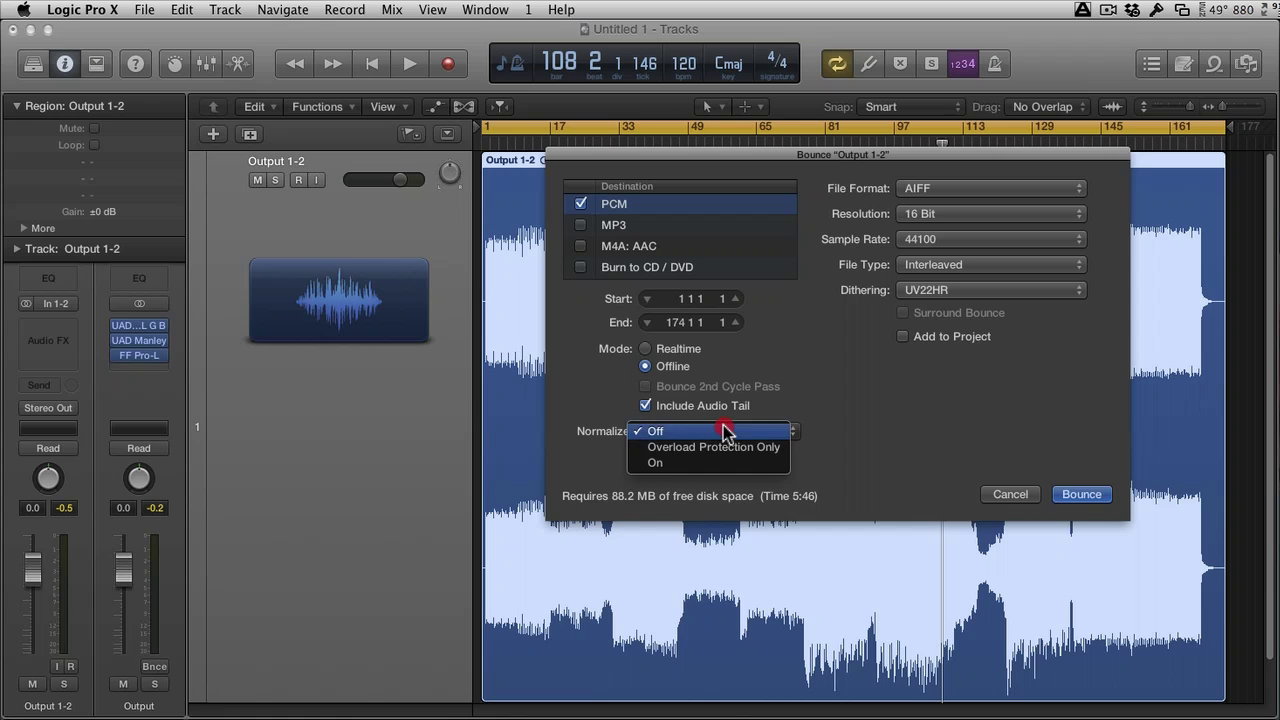
left_click(716, 447)
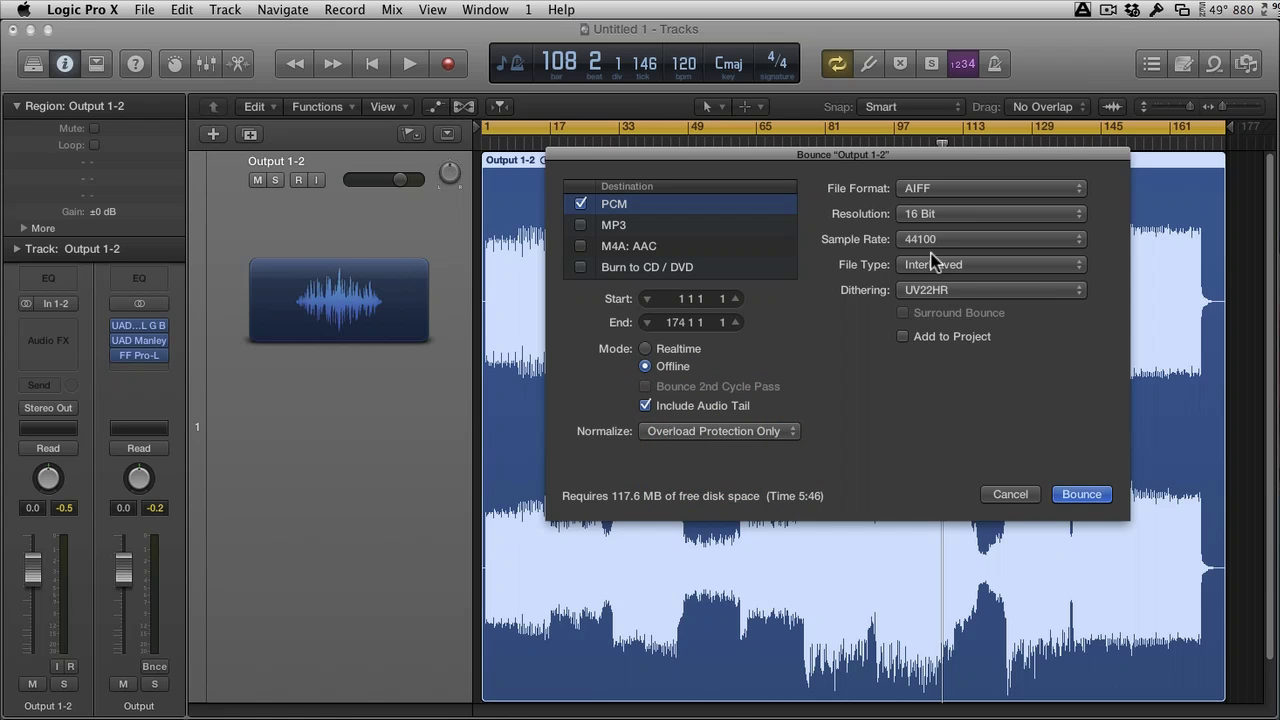
left_click(948, 190)
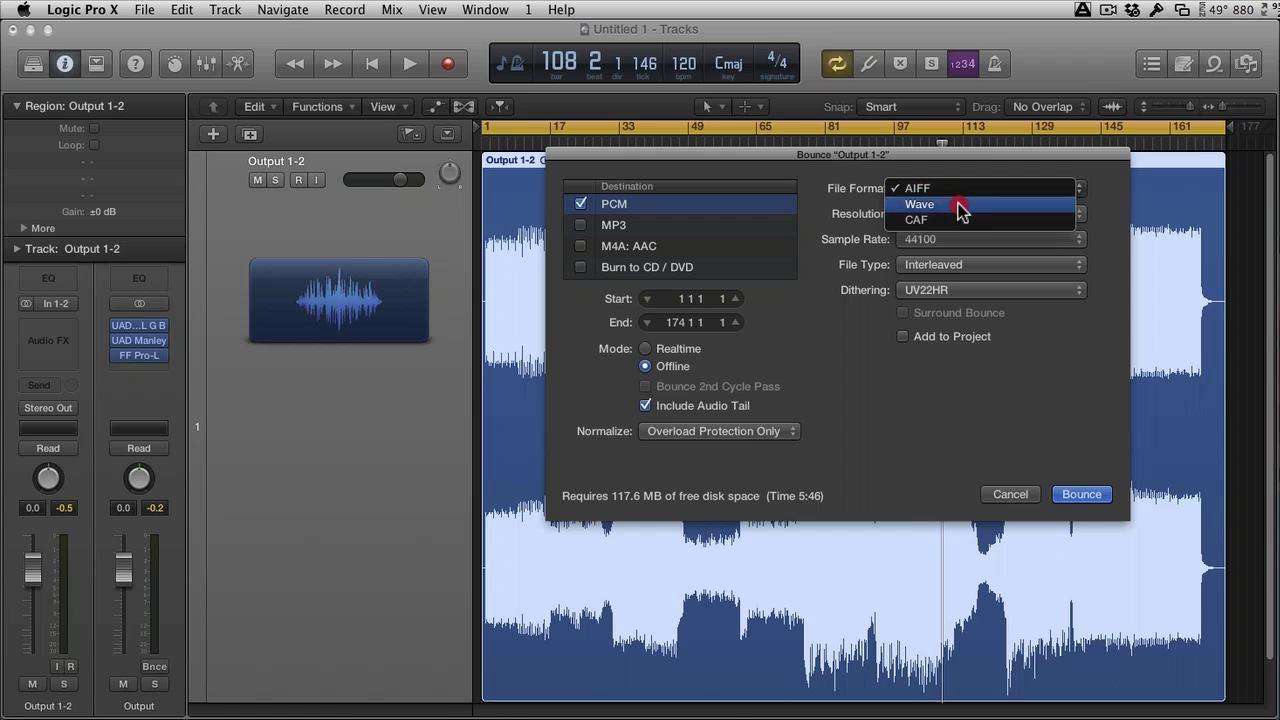
left_click(955, 205)
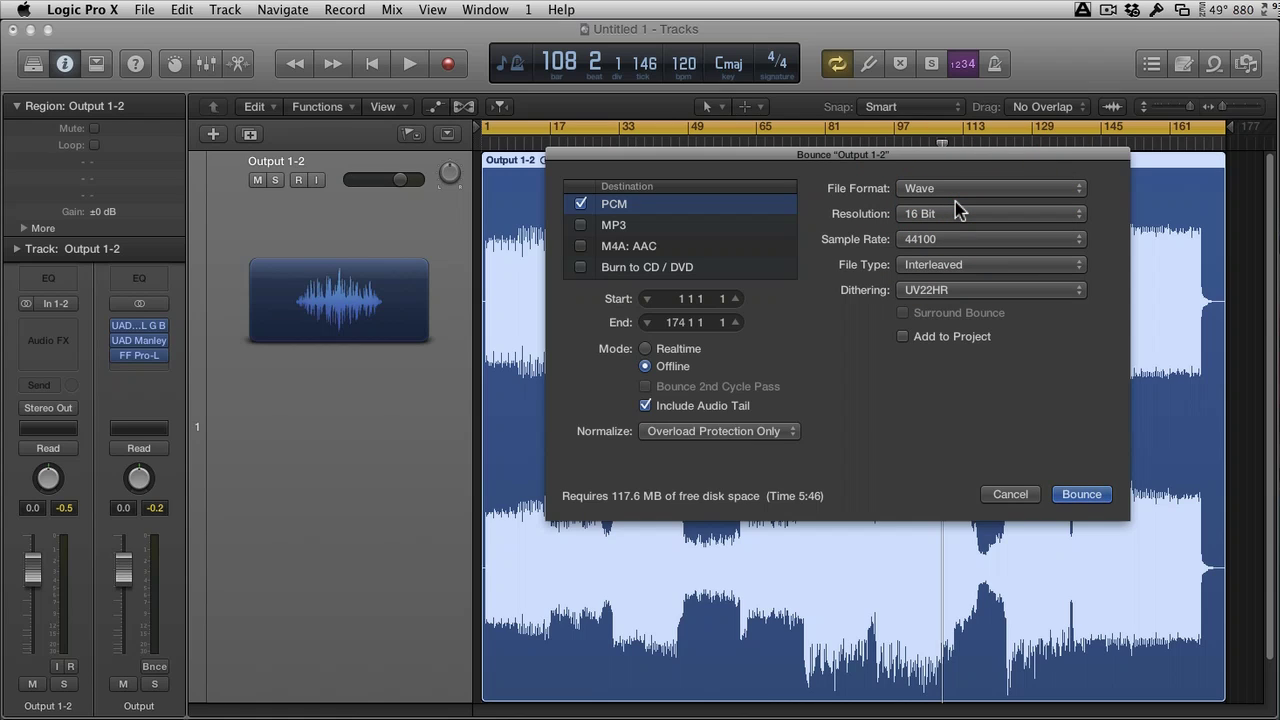